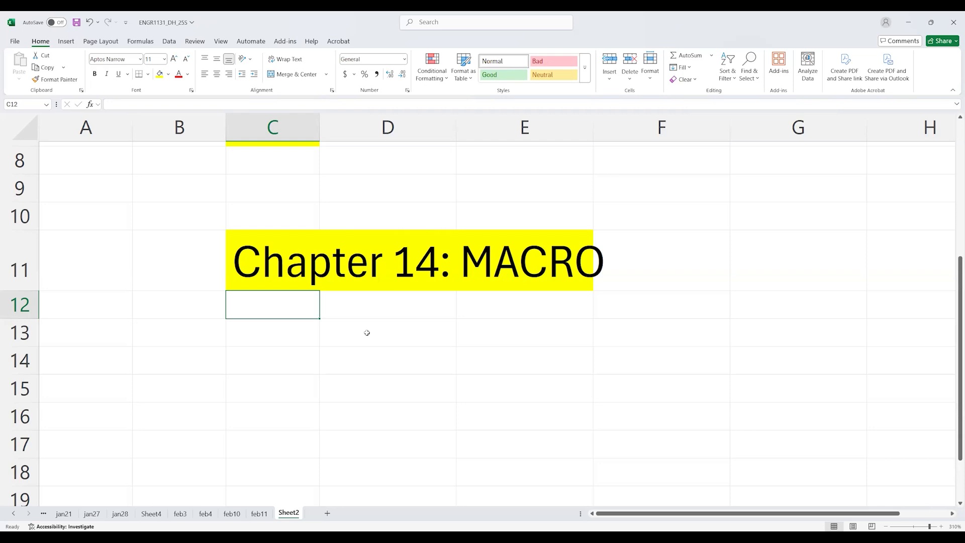
Enter "our own hot keys" in cell D13, below the Chapter 14: MACRO heading.
key(Right)
key(Down)
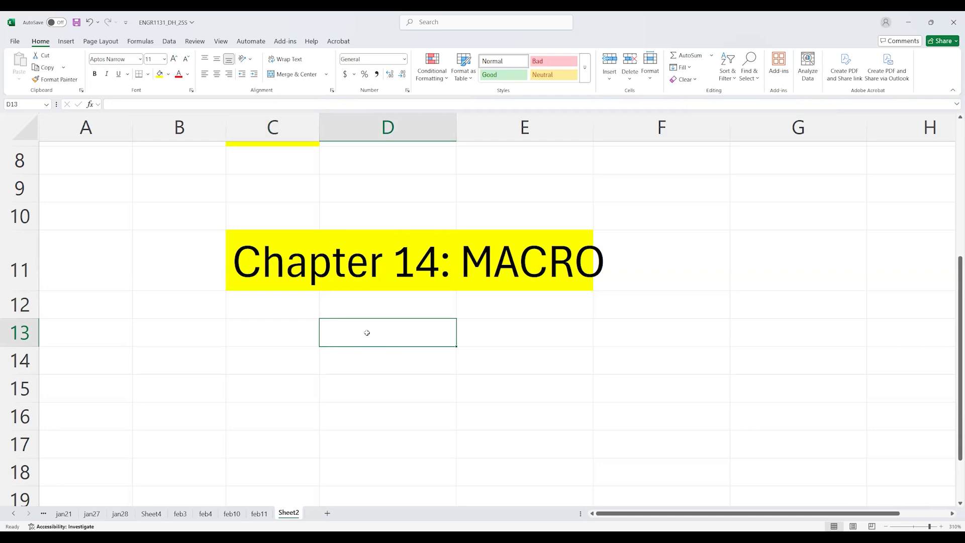
text(our own hot key)
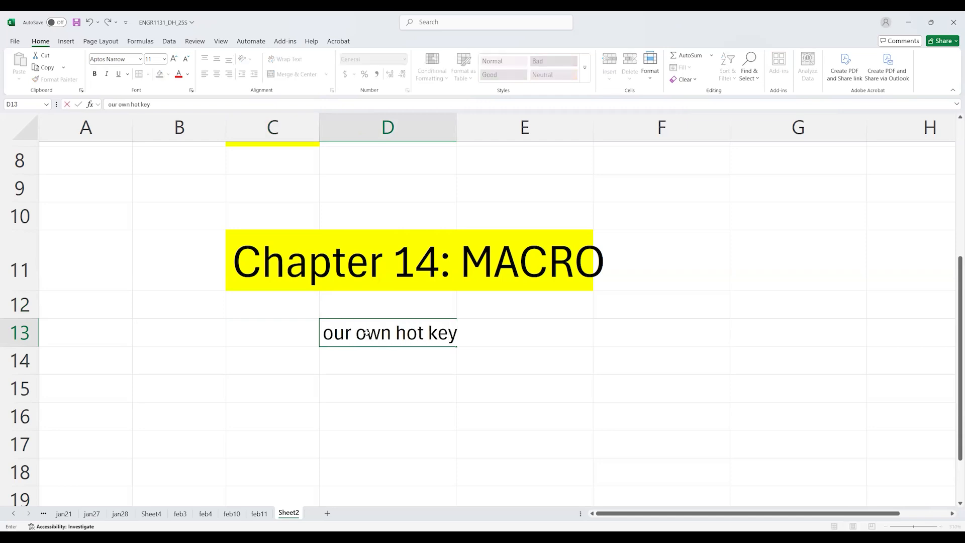
text(s)
key(Return)
key(Return)
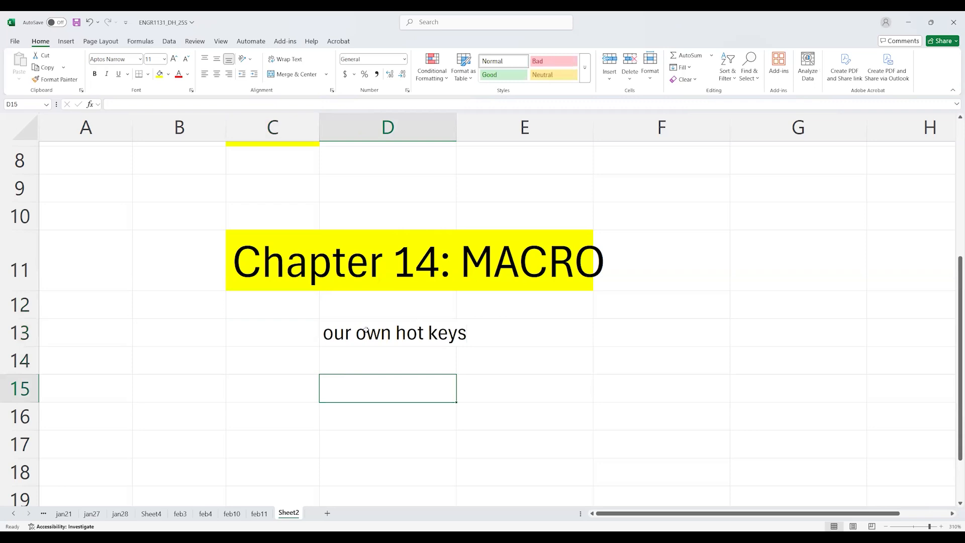
Enter "ctrl + c" in cell D15 with its description "copy" in E15.
text(ctrl _+)
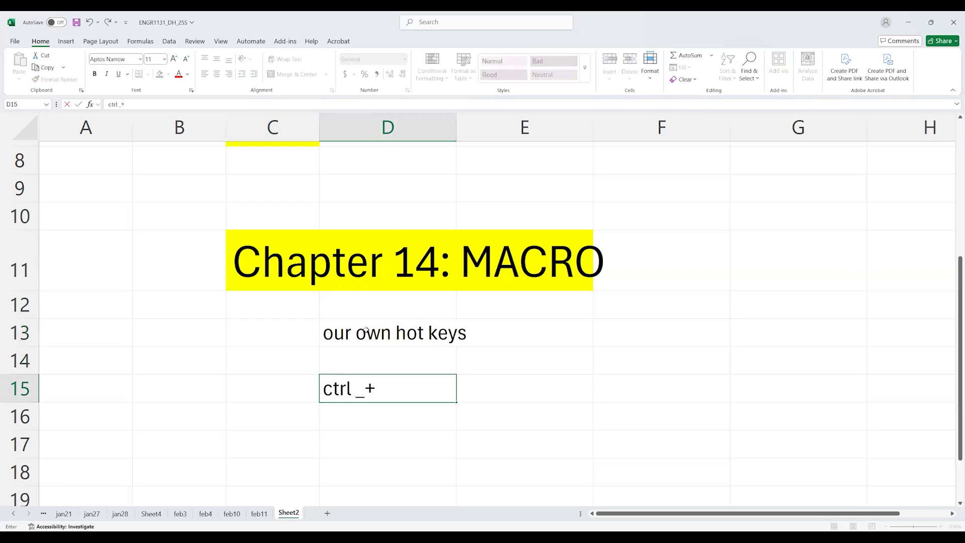
key(BackSpace)
key(BackSpace)
text(_)
key(BackSpace)
text(+ c)
key(Return)
key(Up)
key(Right)
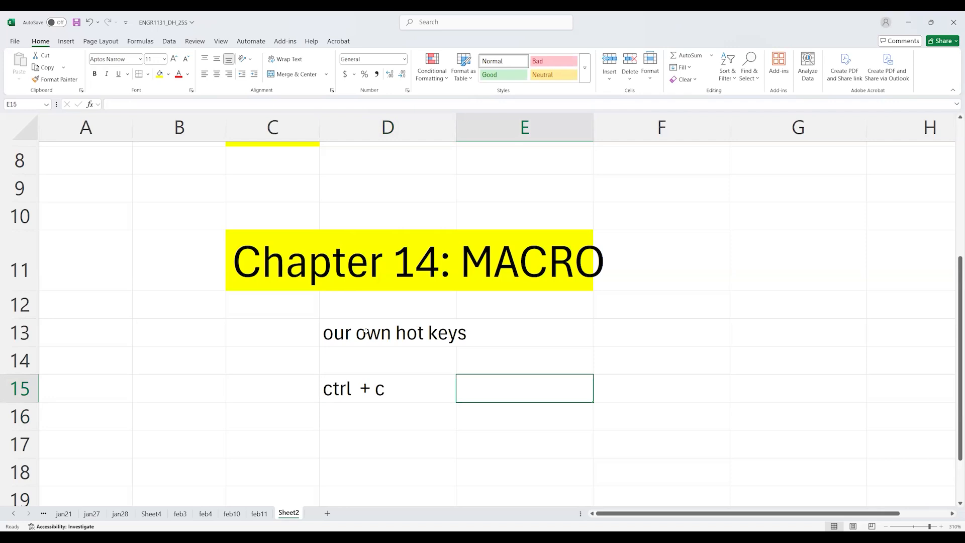
text(copy)
key(Return)
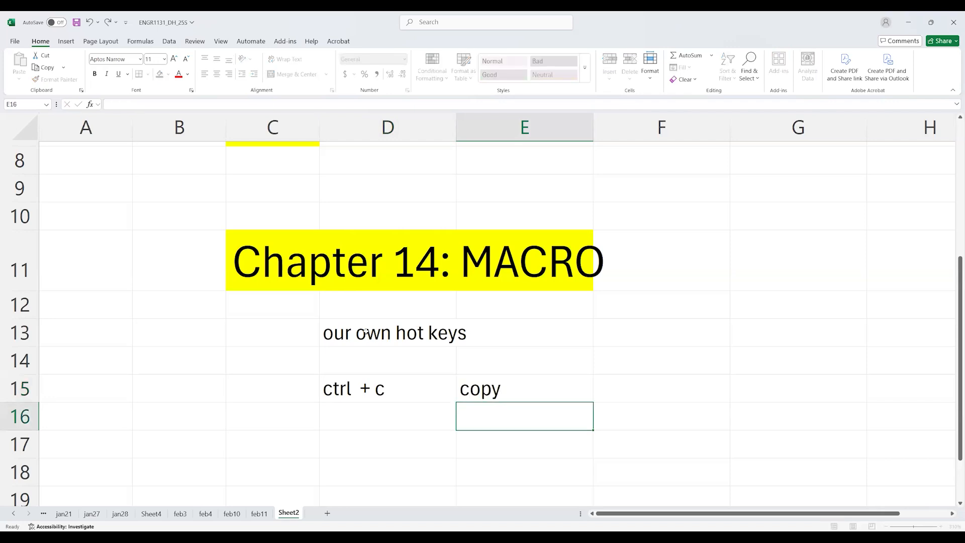
Enter "ctrl + v" in cell D16 with its description "paste" in E16.
key(Left)
text(co)
key(BackSpace)
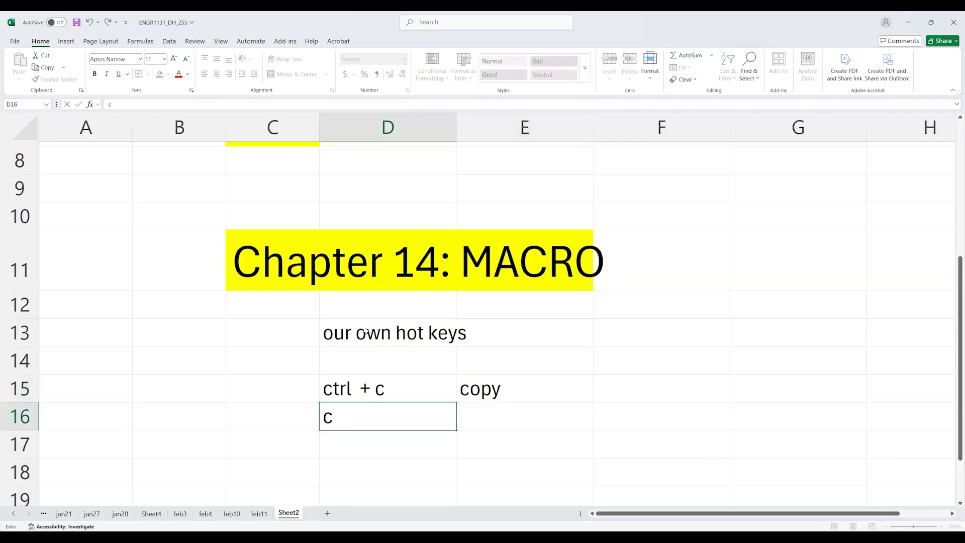
text(trl)
key(BackSpace)
text(+ v)
key(Return)
key(Up)
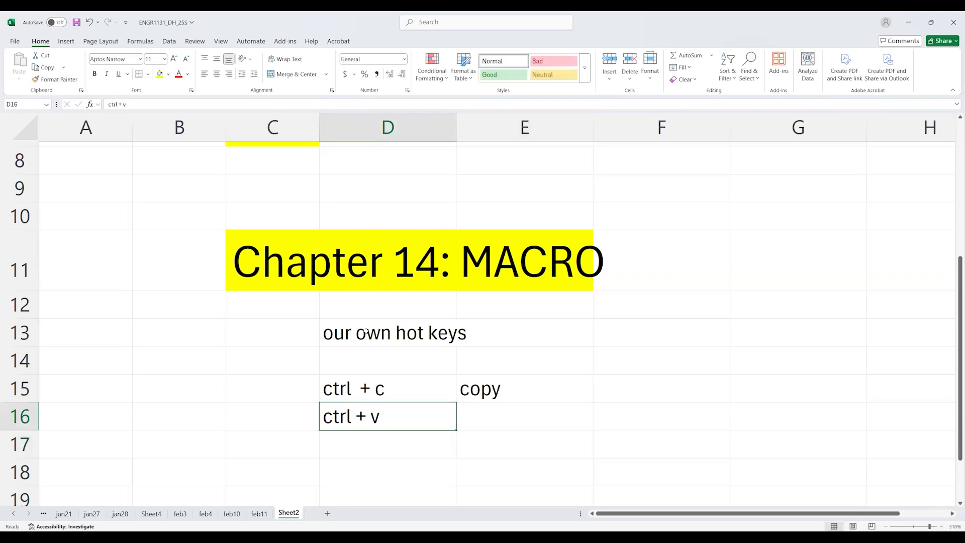
key(Right)
text(paste)
key(Return)
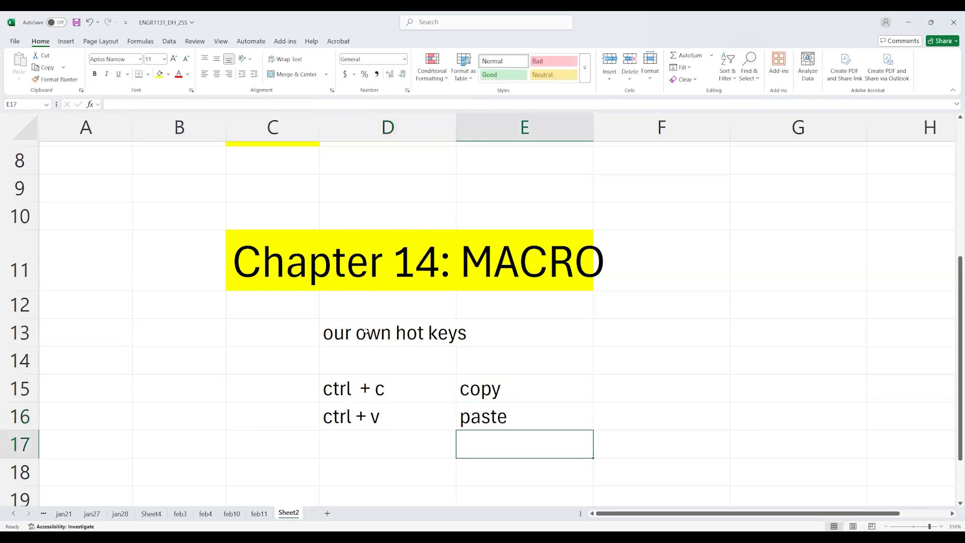
key(Up)
key(shift+Left)
key(shift+Up)
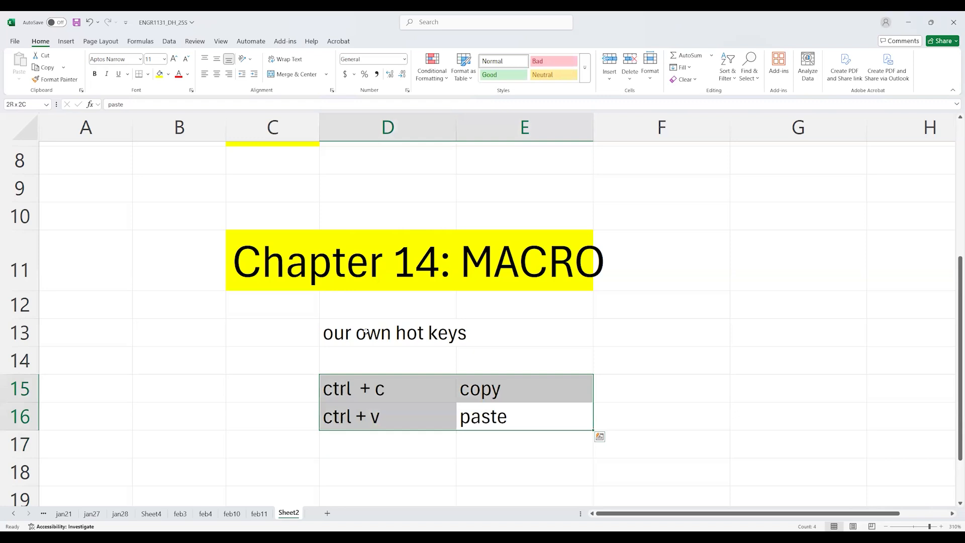
Enter "ctrl x" in cell D17 with its description "cuts" in E17.
key(Down)
key(Down)
key(Up)
key(Left)
text(ctrl x)
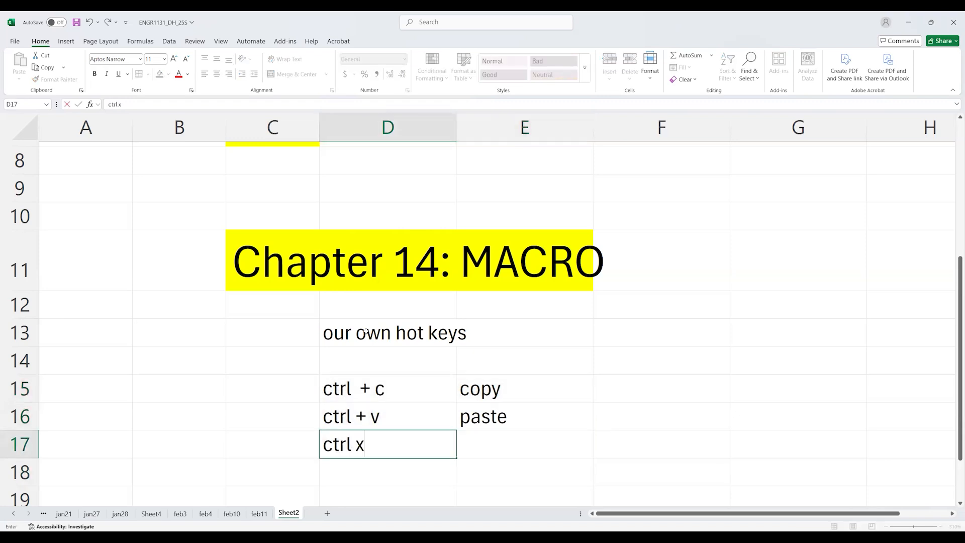
key(Return)
key(Up)
key(Right)
text(cuts)
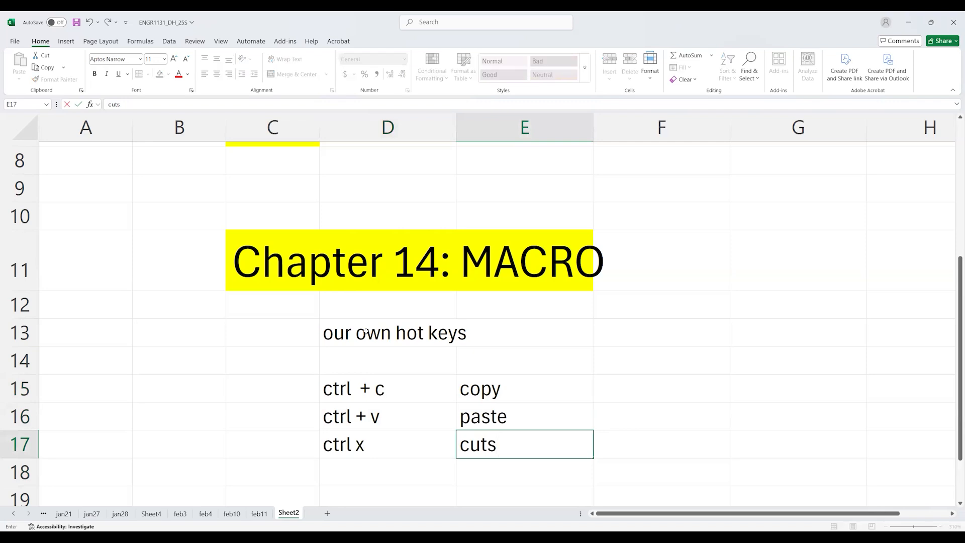
key(Return)
Enter "ctrl z" in cell D18 with its description "undo" in E18.
key(Left)
text(ctrl z)
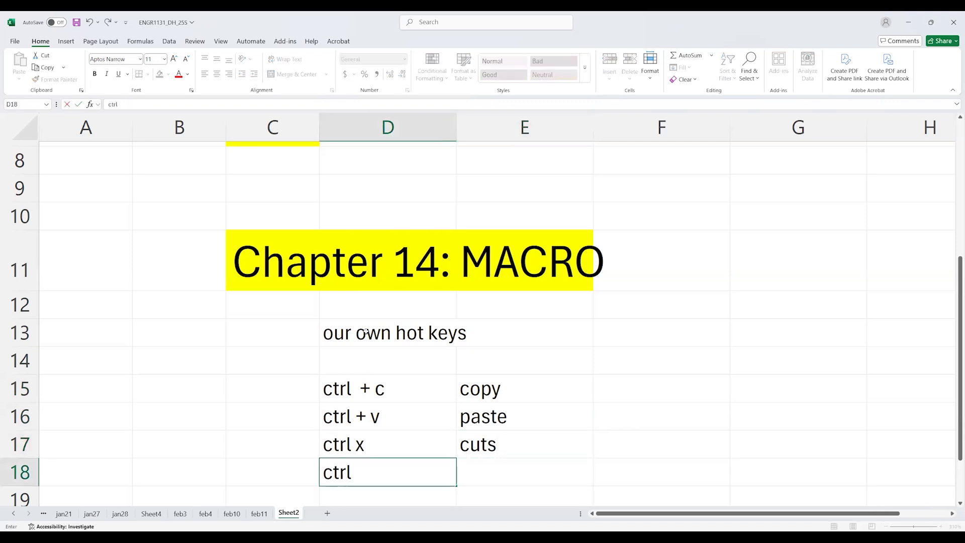
key(Tab)
text(undo)
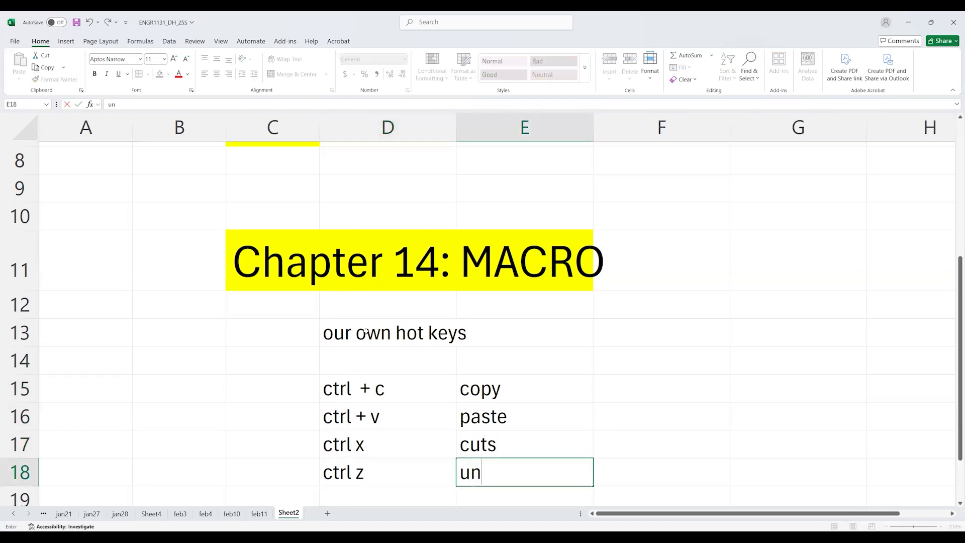
key(Return)
Enter "ctrl f" in cell D19 with its description "finds, search" in E19.
key(Left)
text(ctrl f)
key(Tab)
text(finds, search)
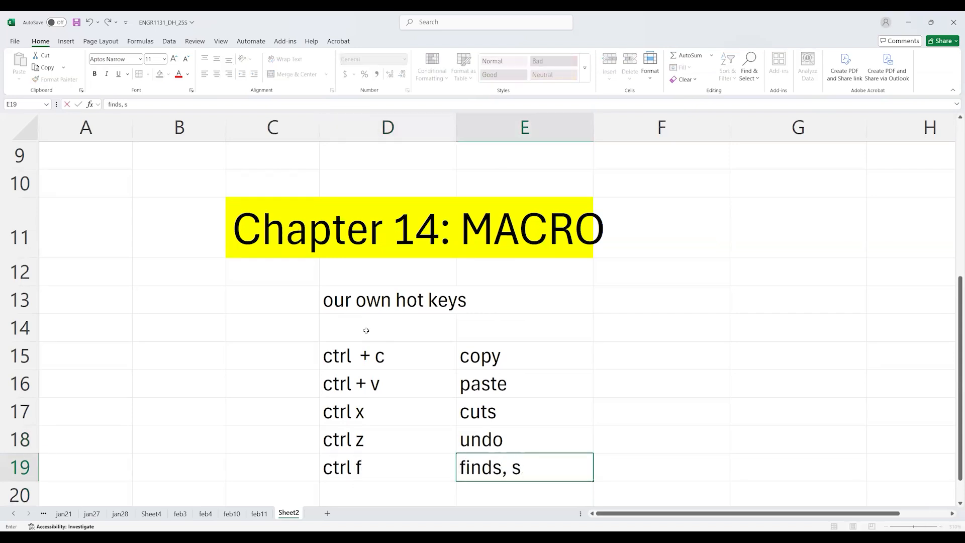
key(Return)
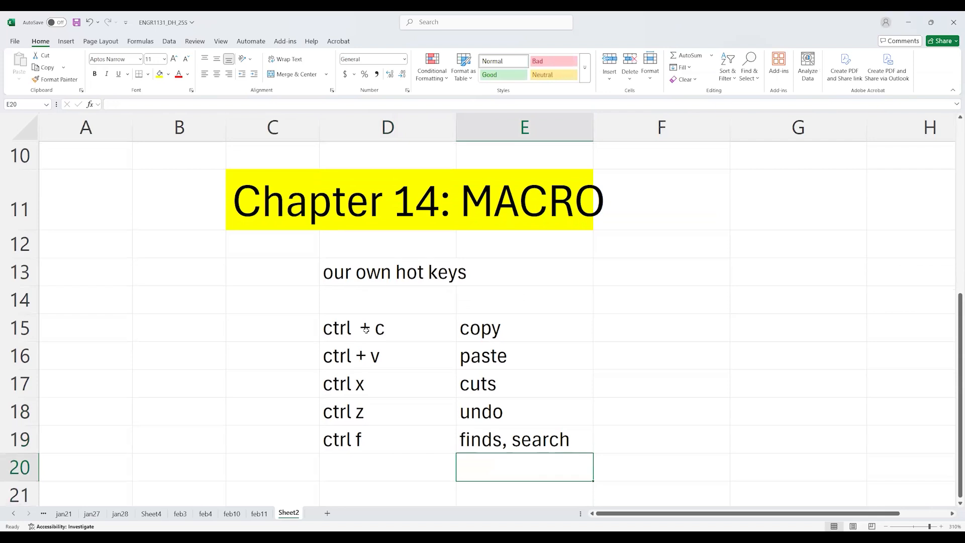
key(Up)
key(shift+Left)
key(shift+Left)
key(shift+Up)
key(shift+Right)
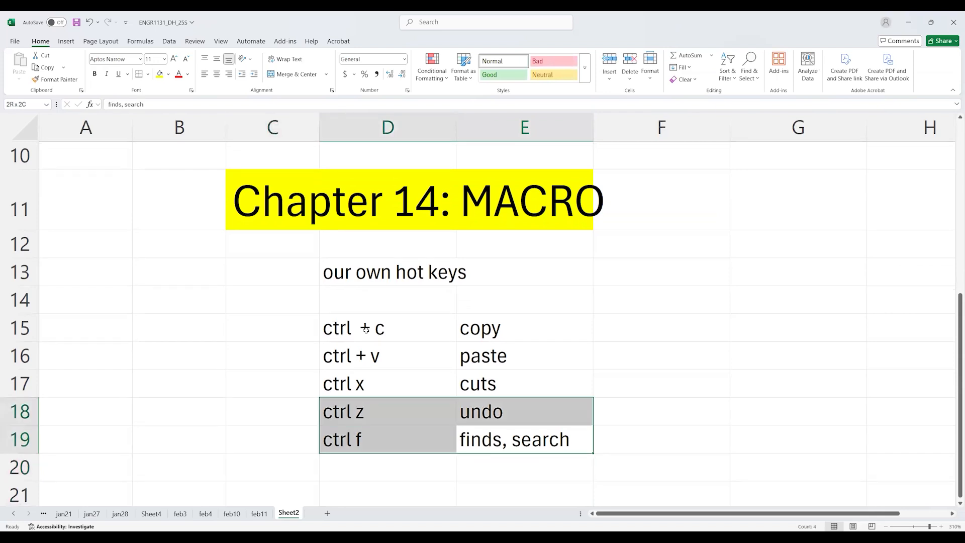
key(shift+Up)
key(shift+Up)
key(shift+Up)
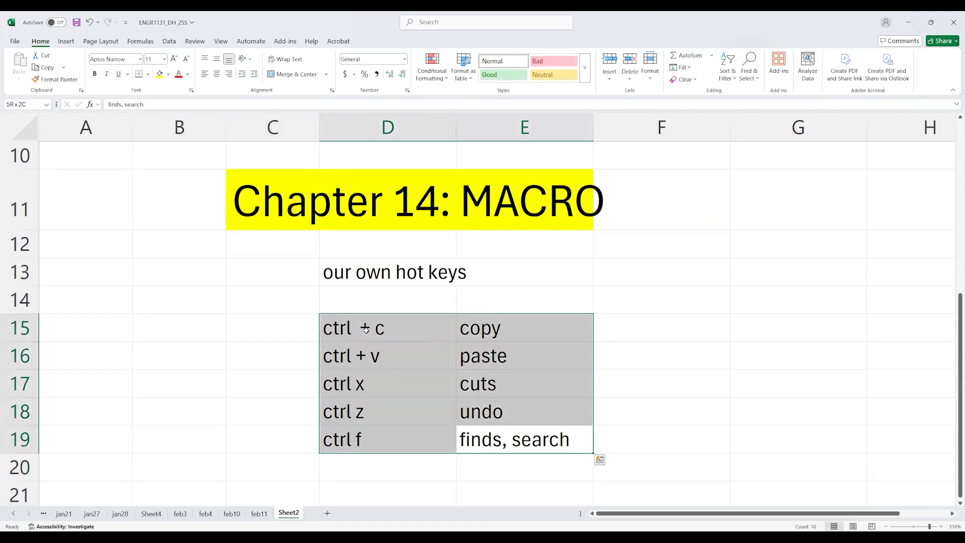
key(Up)
key(Down)
key(Up)
key(Up)
key(Up)
key(shift+Down)
key(shift+Down)
key(shift+Down)
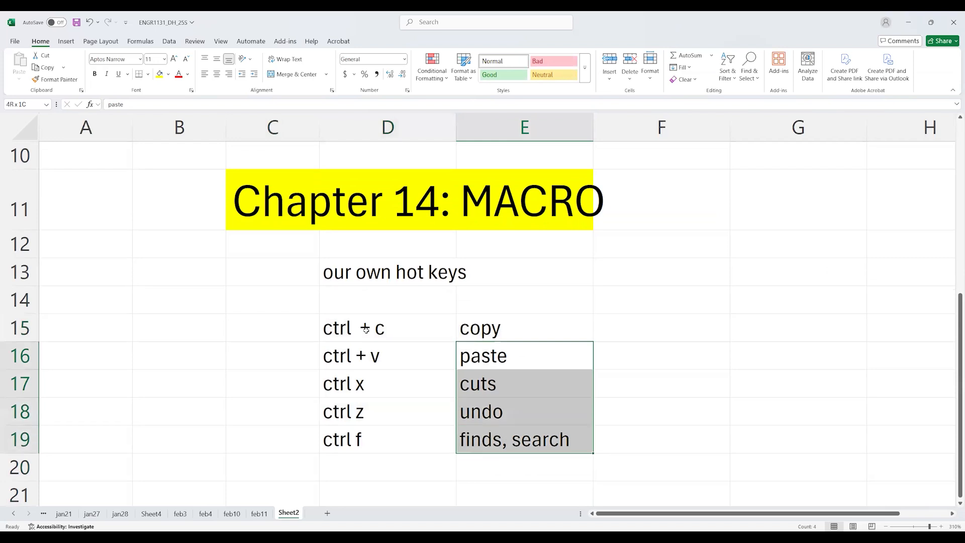
key(Left)
key(Left)
key(Right)
key(Up)
key(Up)
key(Up)
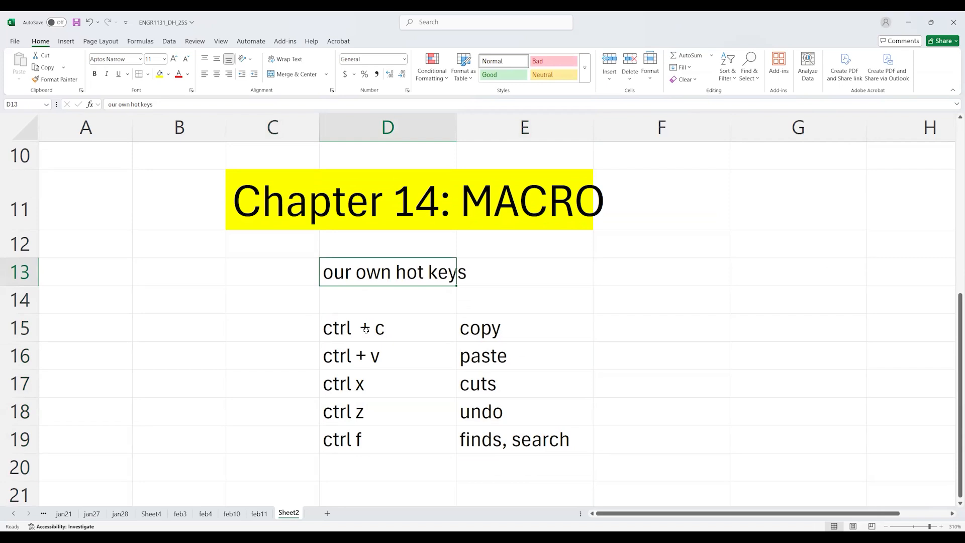
key(Down)
key(Down)
key(Right)
key(shift+Down)
key(shift+Down)
key(shift+Down)
key(shift+Up)
key(shift+Up)
Enter the label "table" in cell F14, beside the list of hot keys.
key(Right)
key(Right)
key(Right)
key(Left)
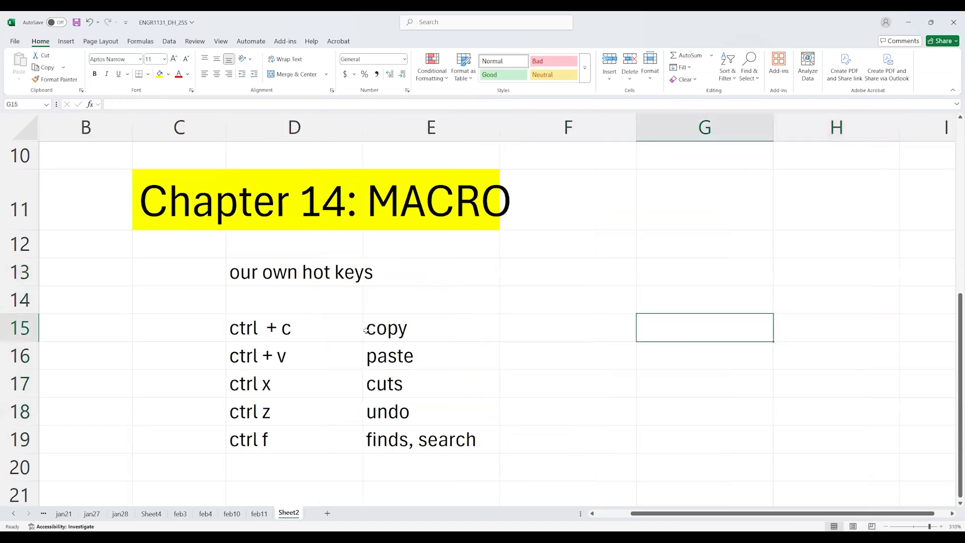
key(Left)
key(Up)
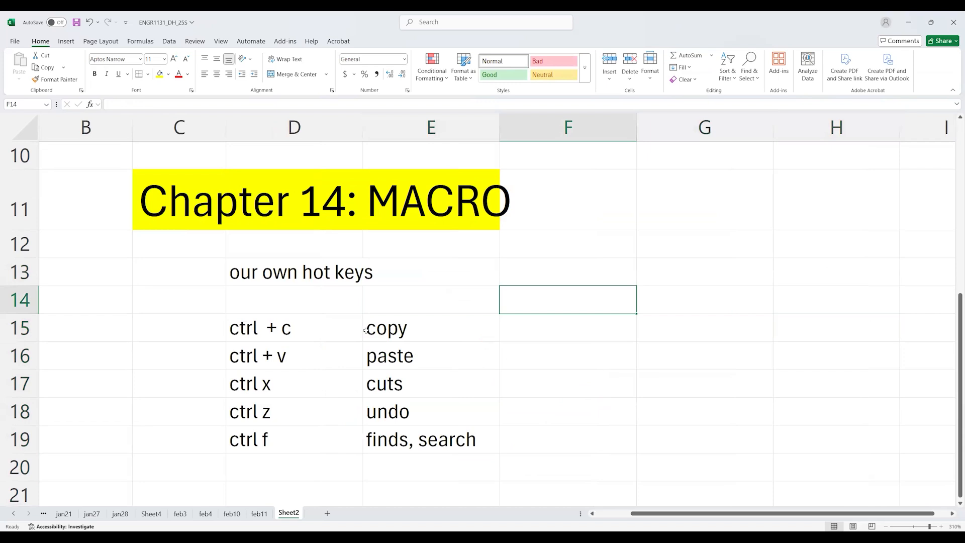
text(table)
key(Tab)
Move the "table" label from cell F14 to G14 by cutting and pasting it.
key(Left)
key(ctrl+x)
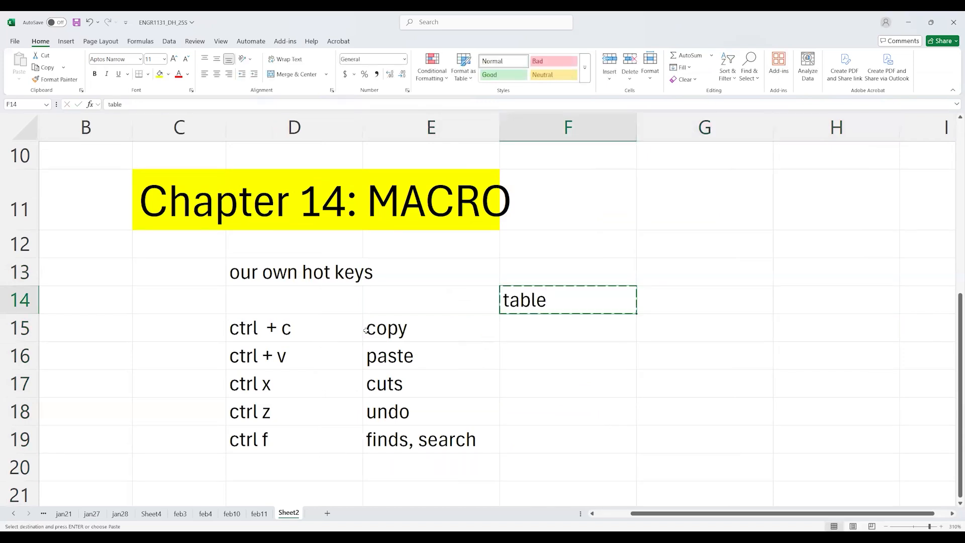
key(Right)
key(ctrl+v)
Enter the column headers "time" in G15 and "vel" in H15.
key(Down)
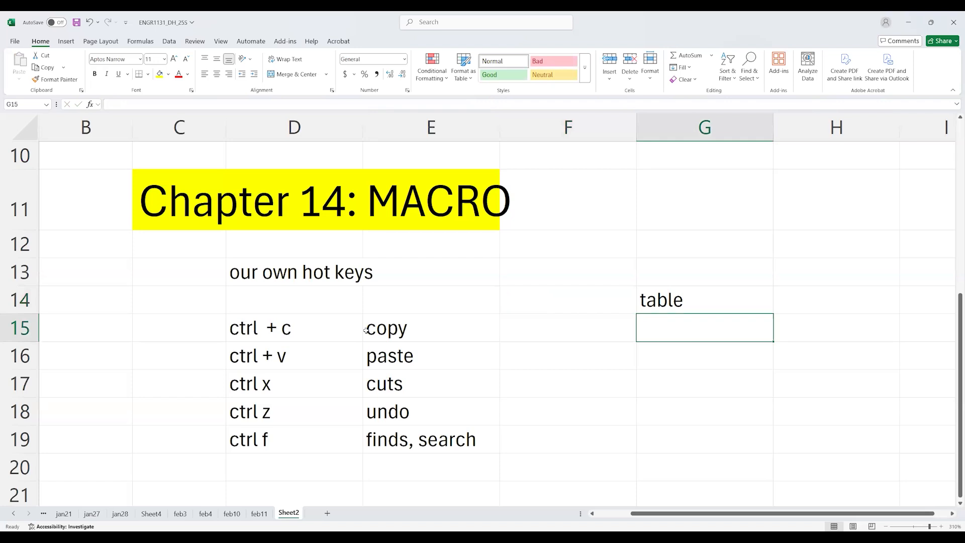
text(time)
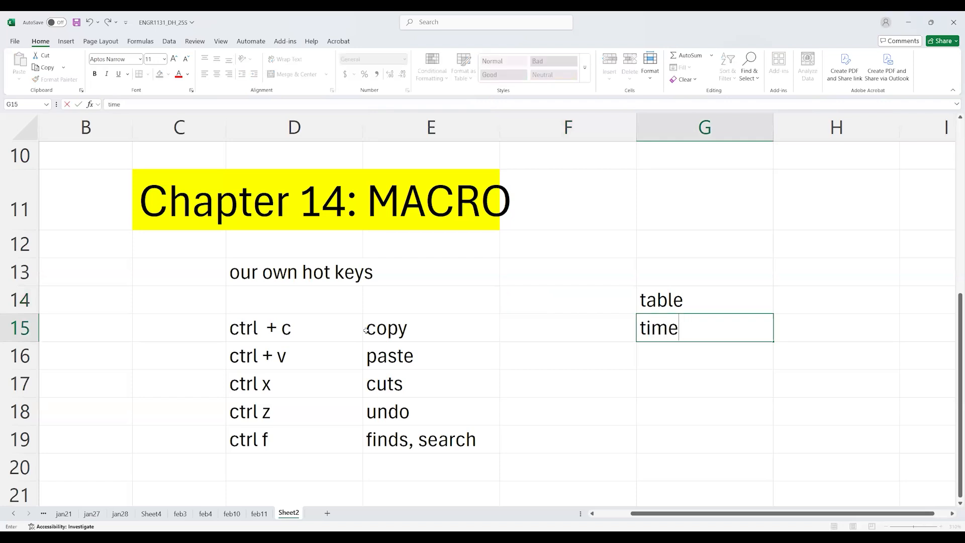
key(Tab)
text(vel)
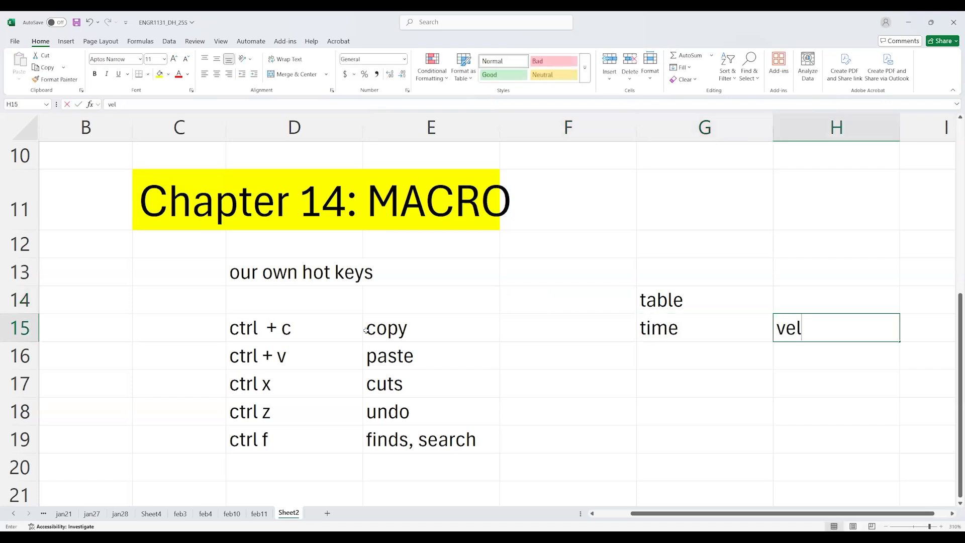
key(Return)
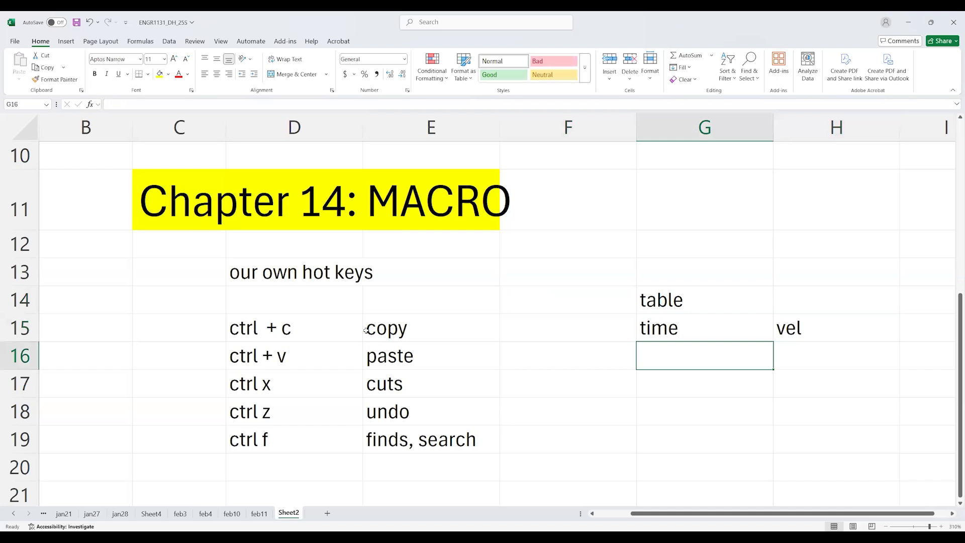
Fill the time column in G16:G18 with the values 0, 0.1 and 0.2.
text(0)
key(Return)
text(0.1)
key(Return)
text(0.2)
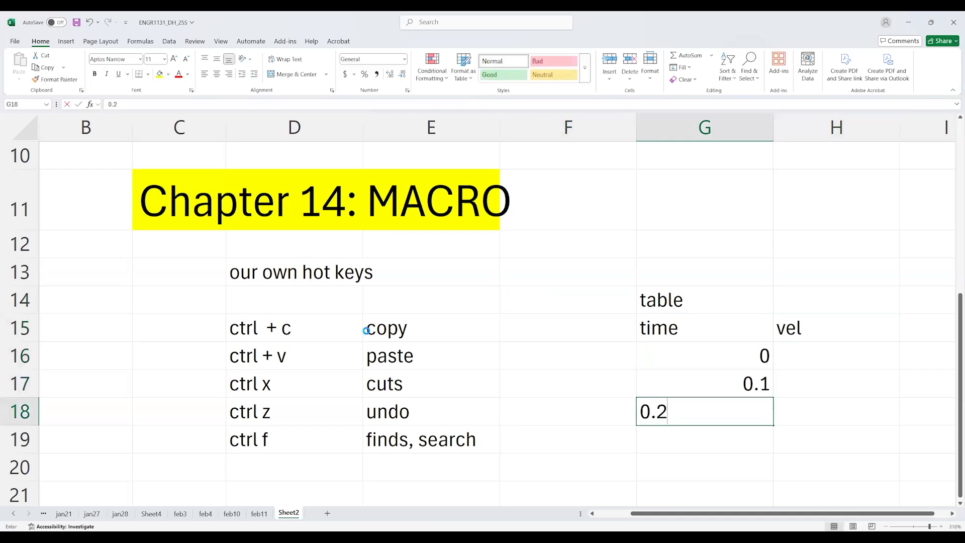
key(Tab)
Fill the vel column in H16:H18 with the values 2, 4 and 5.
key(Up)
key(Up)
text(2)
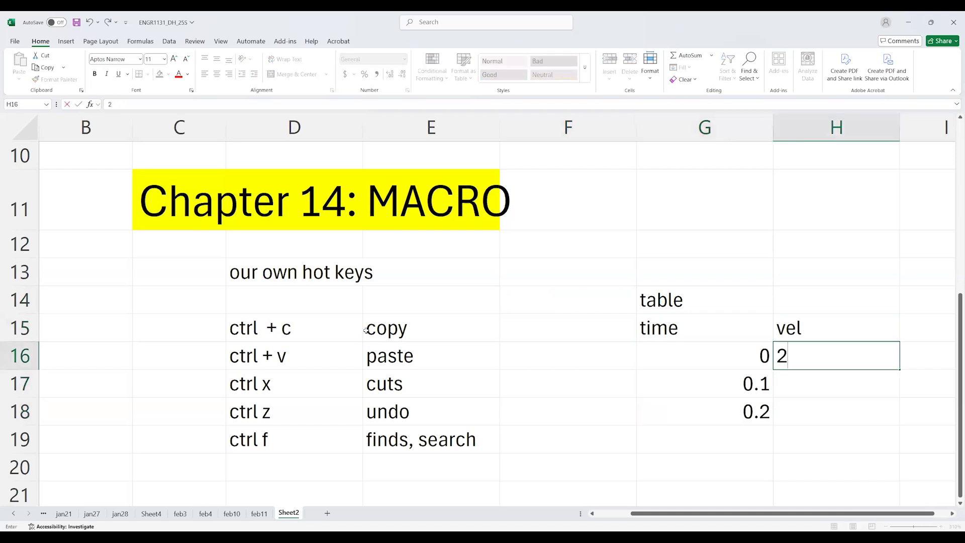
key(Return)
text(4)
key(Return)
text(5)
key(Return)
Copy the time and vel table in G15:H18 and paste it starting at cell J15.
key(Up)
key(Up)
key(Up)
key(Up)
key(Left)
key(Up)
key(Down)
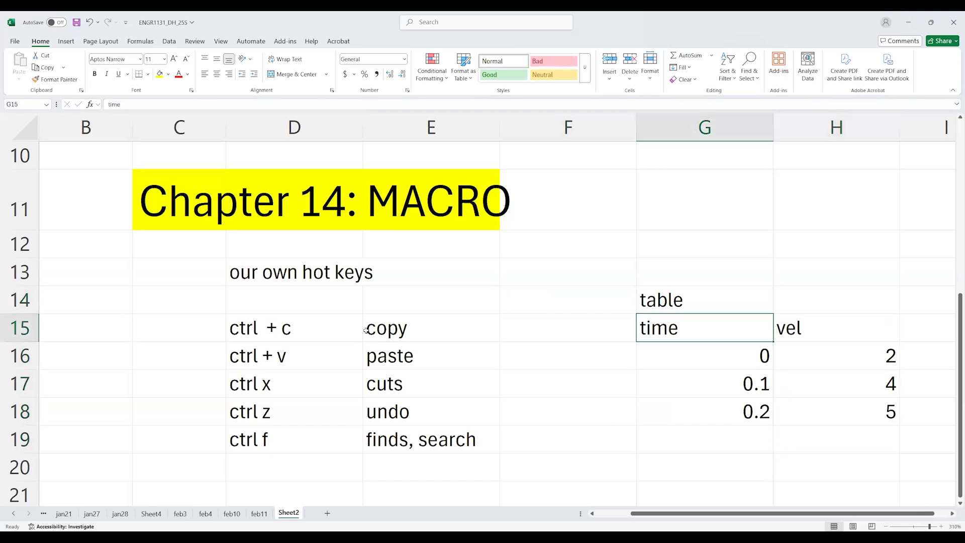
key(shift+Right)
key(shift+Down)
key(shift+Down)
key(shift+Down)
key(ctrl+c)
key(Right)
key(Right)
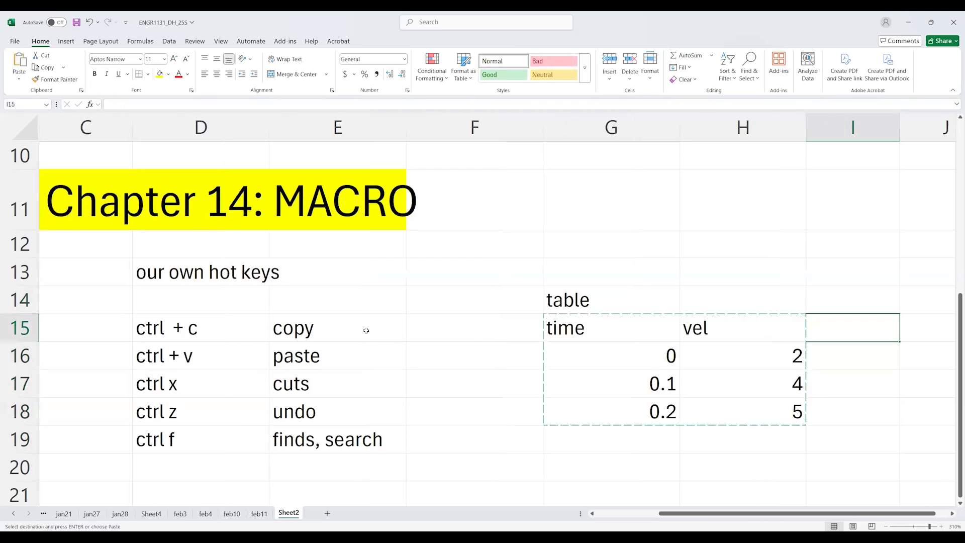
key(Right)
key(ctrl+v)
Paste another copy of the time and vel table starting at cell G20.
key(Left)
key(Down)
key(Down)
key(Down)
key(Down)
key(Down)
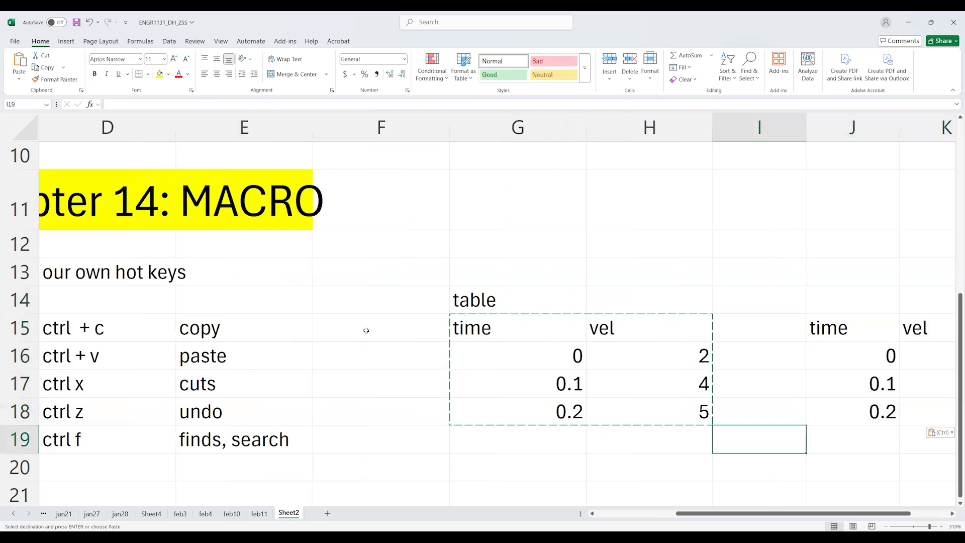
key(Left)
key(Left)
key(ctrl+v)
Fill the time and vel header cells G15:H15 with light gray.
key(Up)
key(Up)
key(Up)
key(Up)
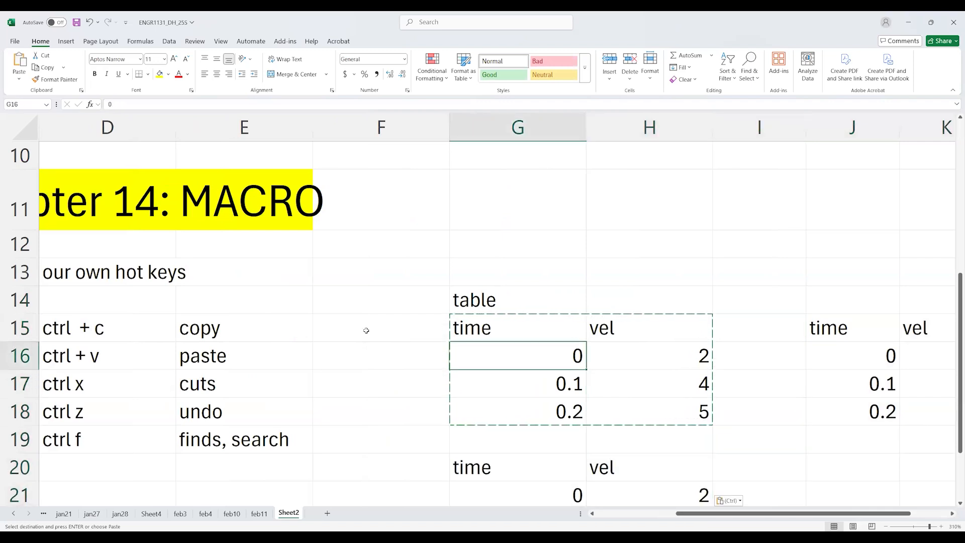
key(Up)
key(Escape)
key(shift+Right)
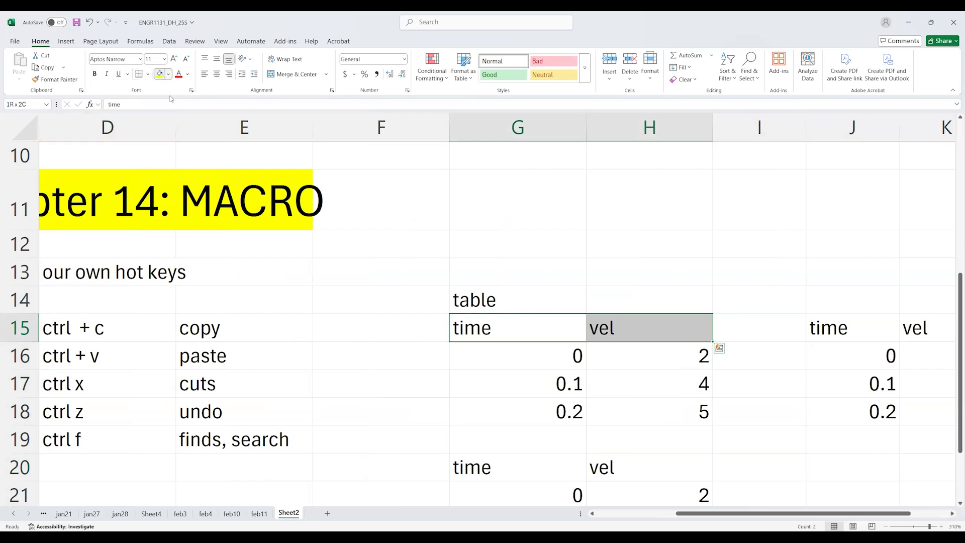
click(169, 75)
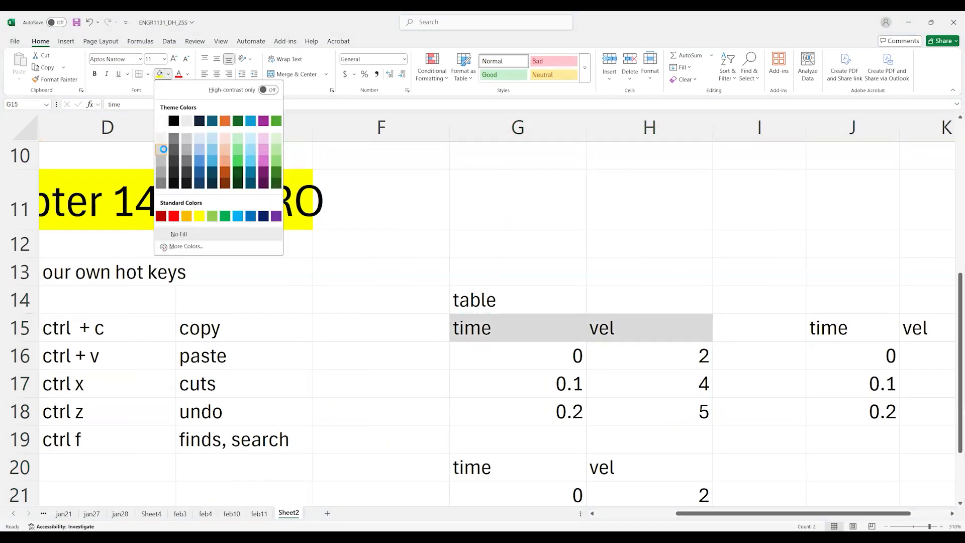
click(164, 149)
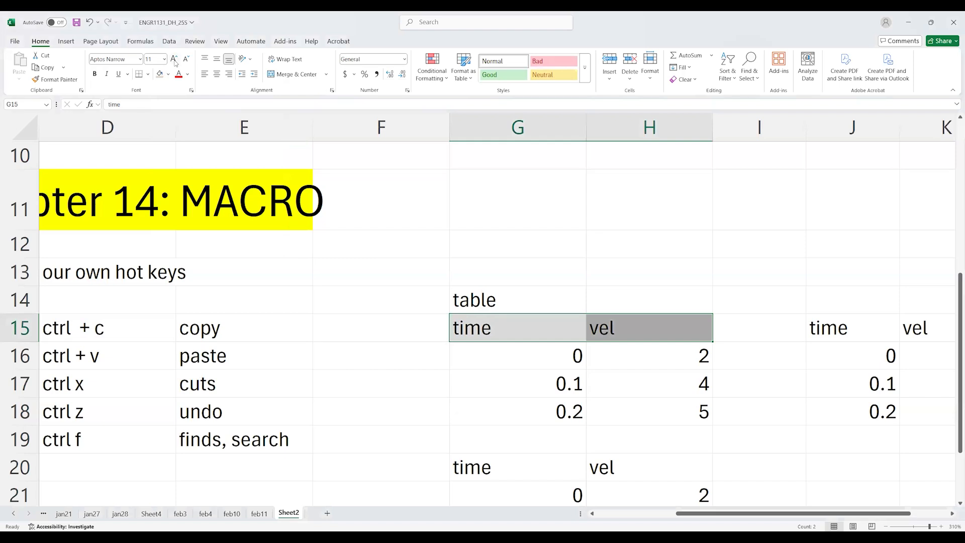
Enlarge the header text in G15:H15 to size 20 and make it italic, underlined and bold.
click(173, 60)
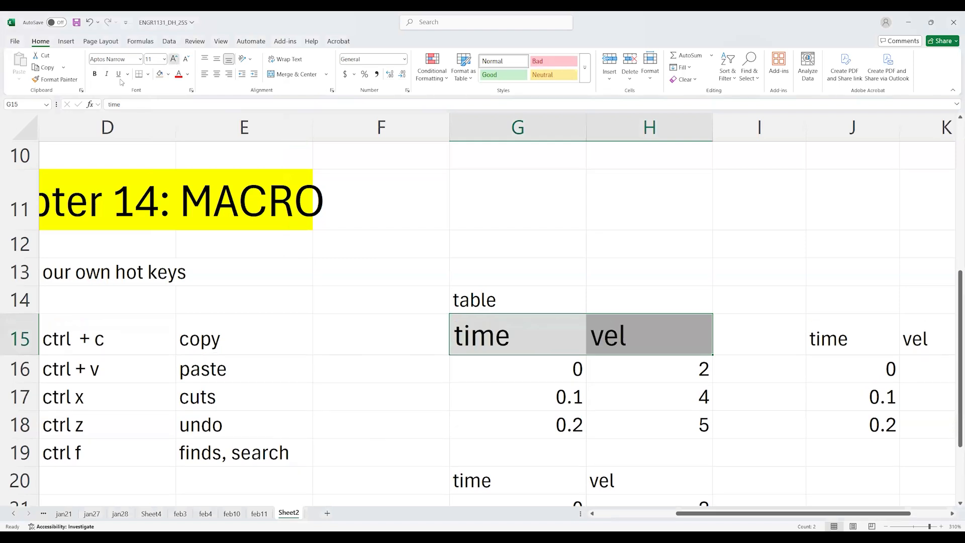
click(108, 75)
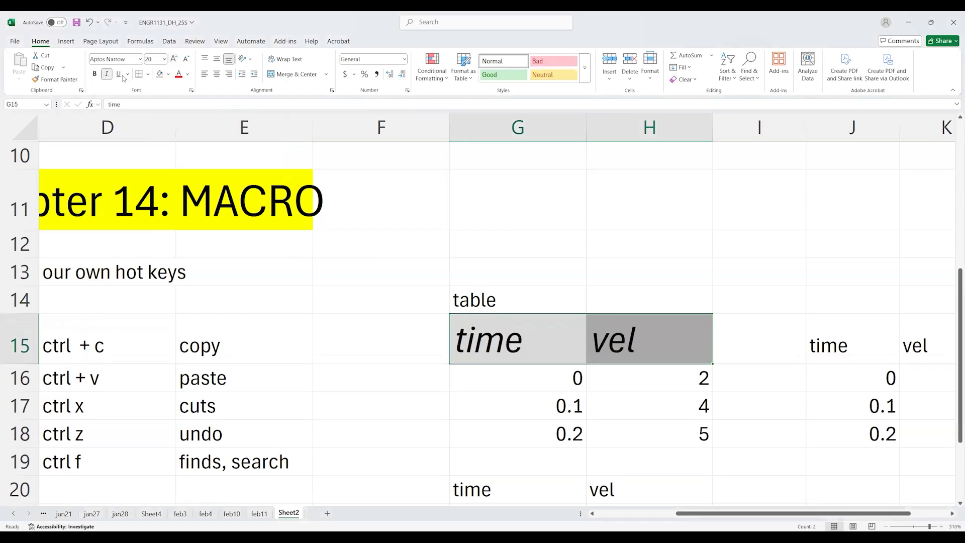
click(120, 74)
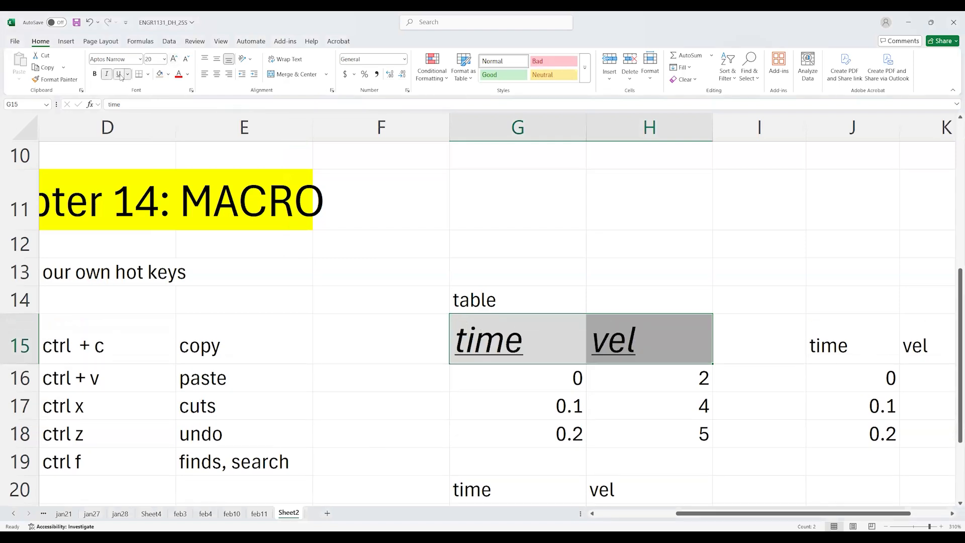
click(94, 74)
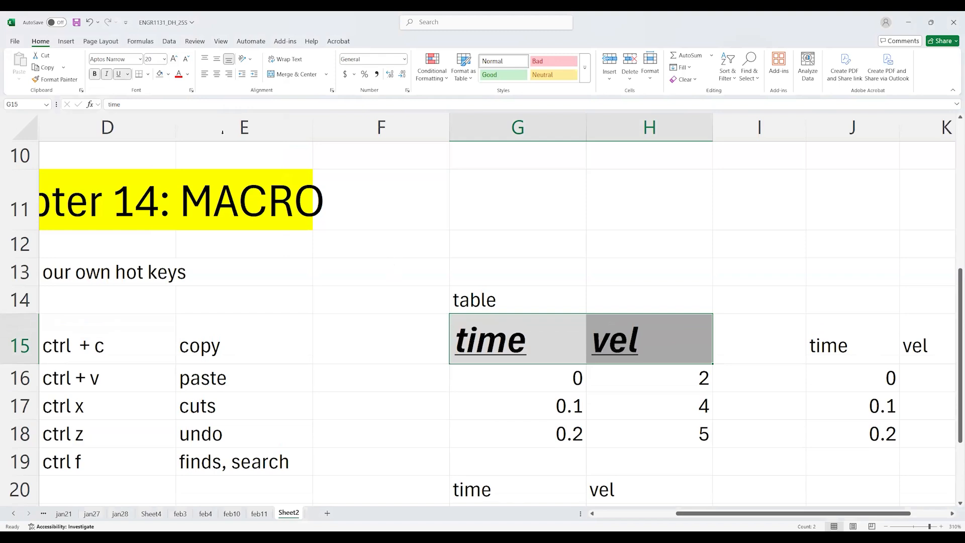
Center the time and vel headers in G15:H15 both vertically and horizontally.
click(218, 60)
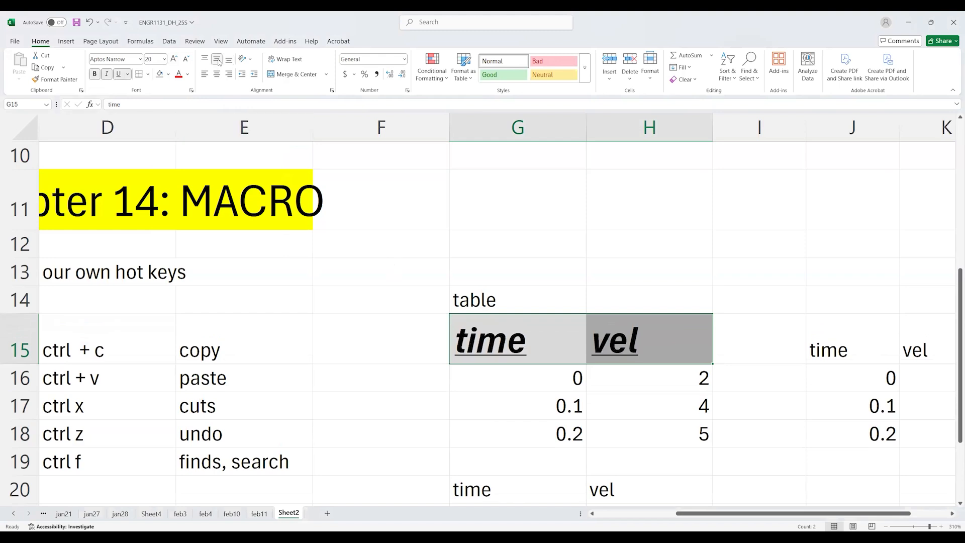
click(217, 74)
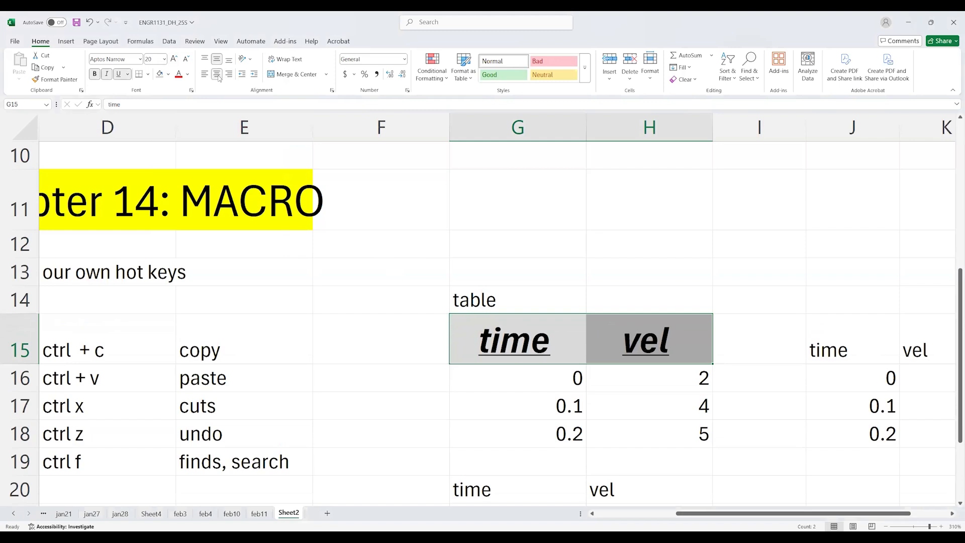
click(564, 389)
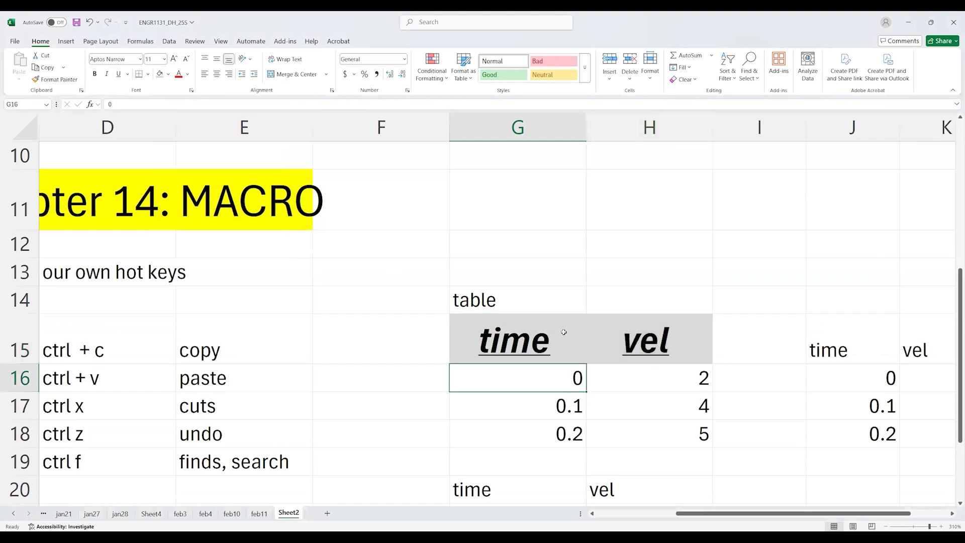
drag(564, 333, 624, 341)
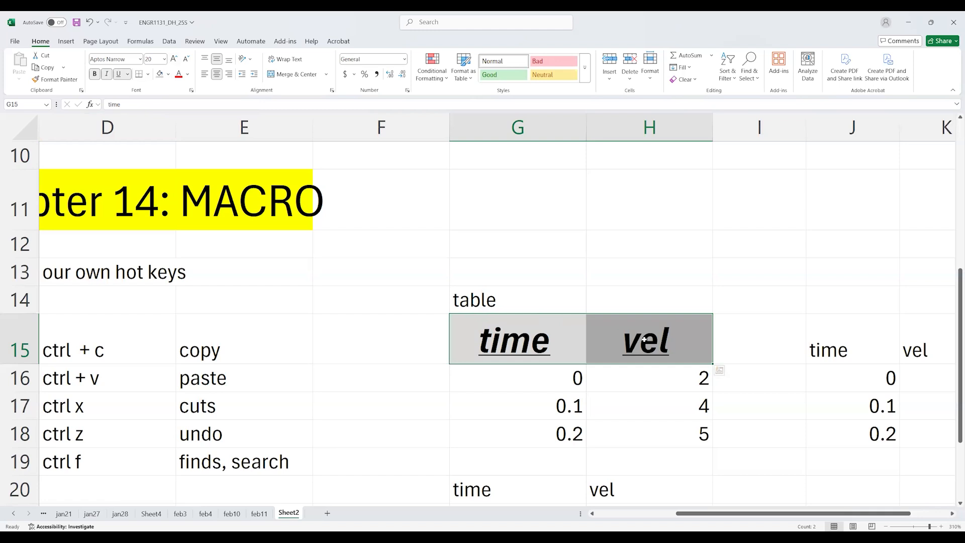
drag(549, 339, 625, 342)
Enter the sample hot key label "ctrl + y" in cell G12 above the table.
click(526, 225)
click(526, 238)
text(ctrl + ??)
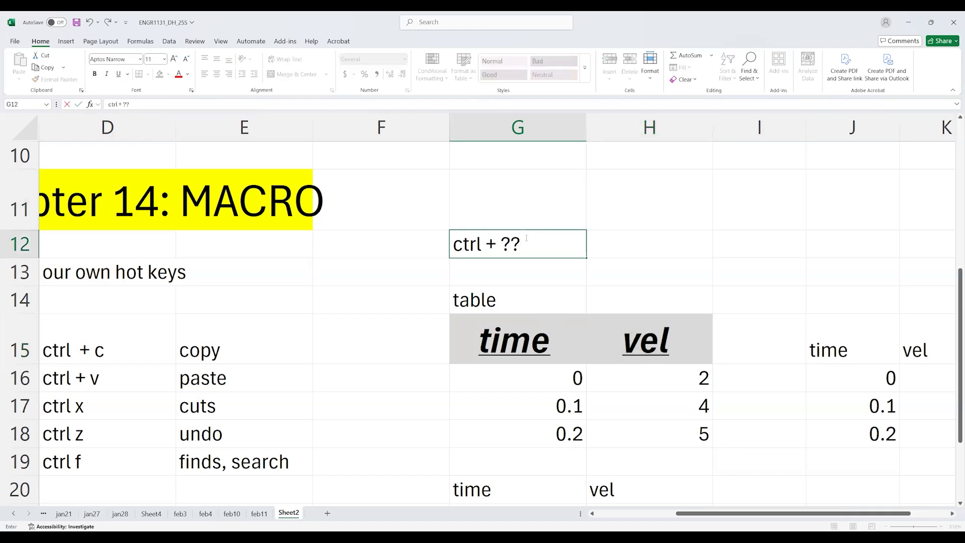
key(BackSpace)
key(BackSpace)
text(y)
key(Return)
Change the hot key label in G12 to "ctrl + c".
click(525, 238)
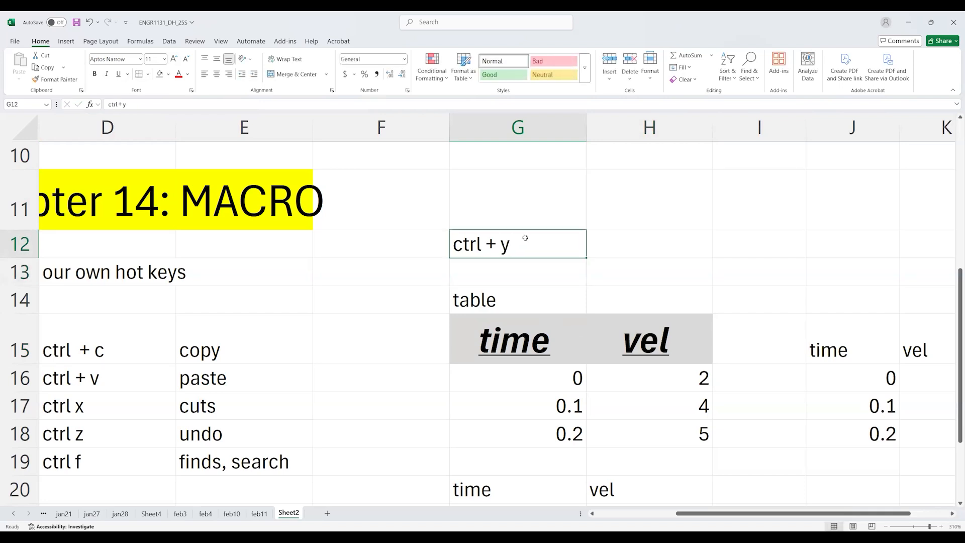
double_click(525, 237)
key(BackSpace)
text(c)
key(Return)
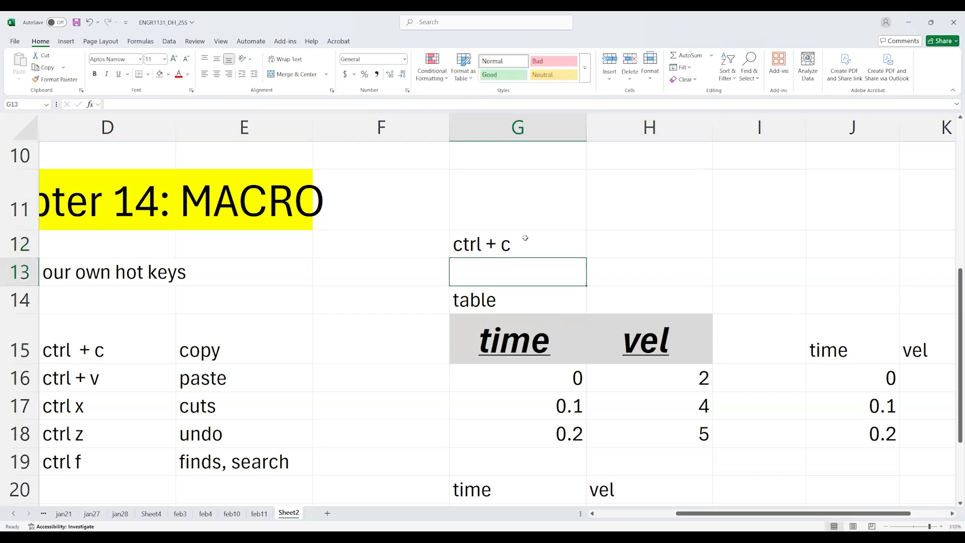
click(525, 238)
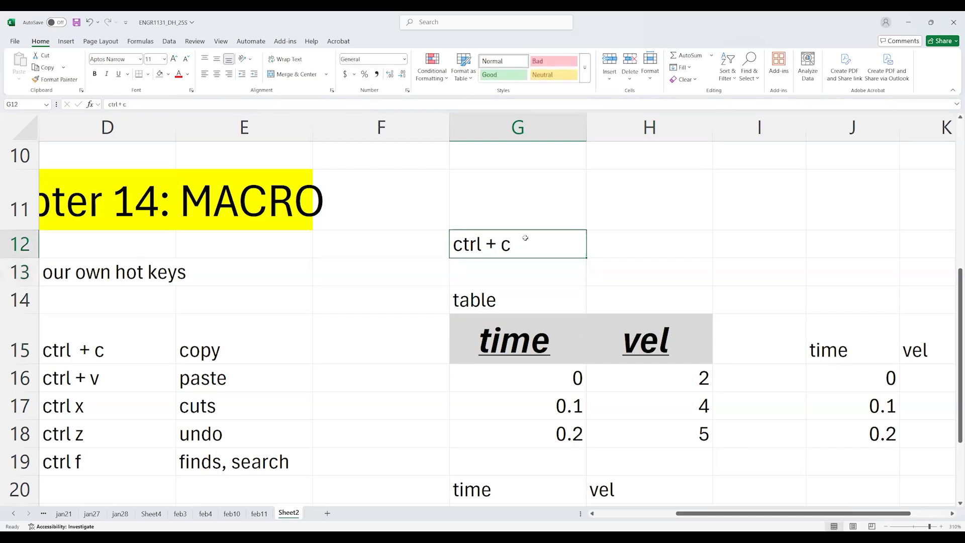
key(Down)
key(Left)
key(Down)
key(Left)
key(Left)
key(Down)
key(Right)
key(Right)
key(Right)
key(Up)
key(Up)
key(Up)
key(Up)
Set the hot key label in G12 back to "ctrl + y".
key(F2)
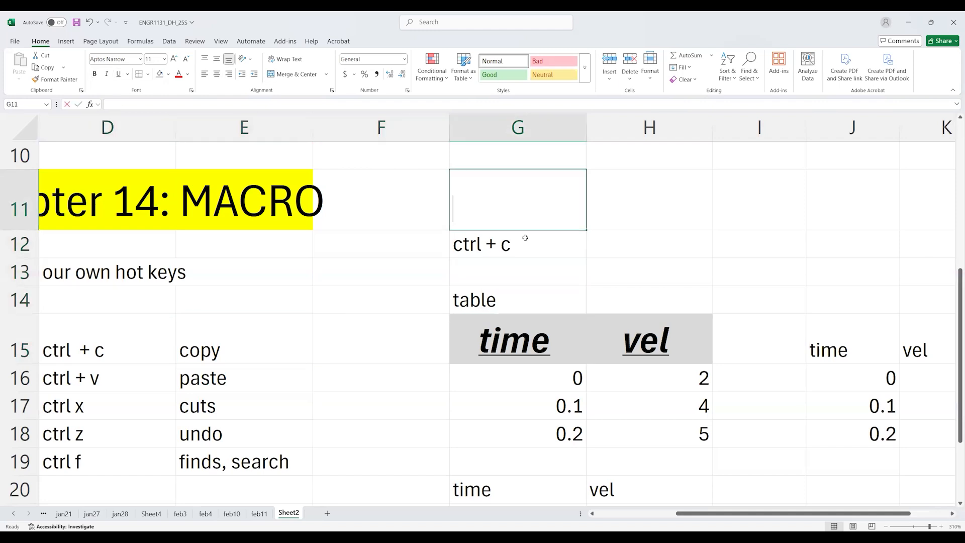
key(Return)
key(F2)
key(BackSpace)
text(y)
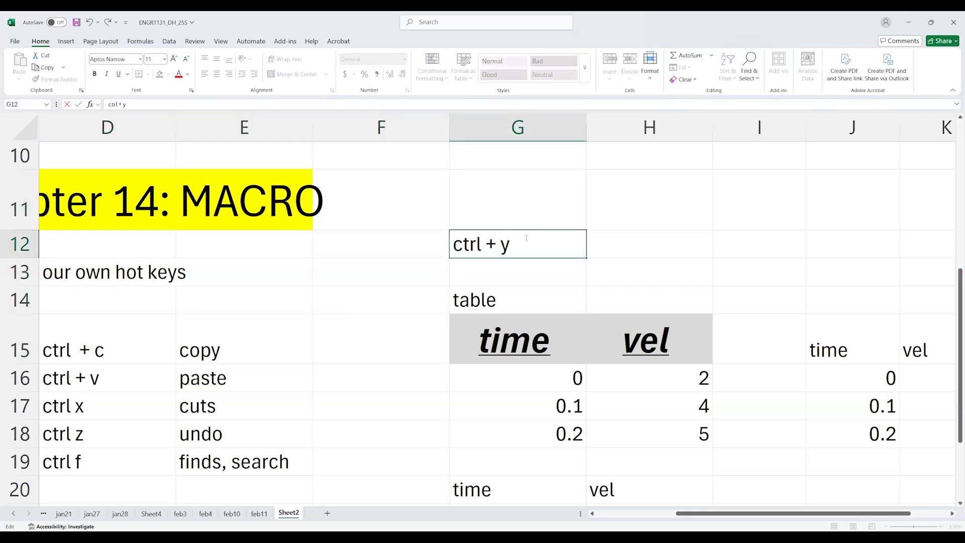
key(Return)
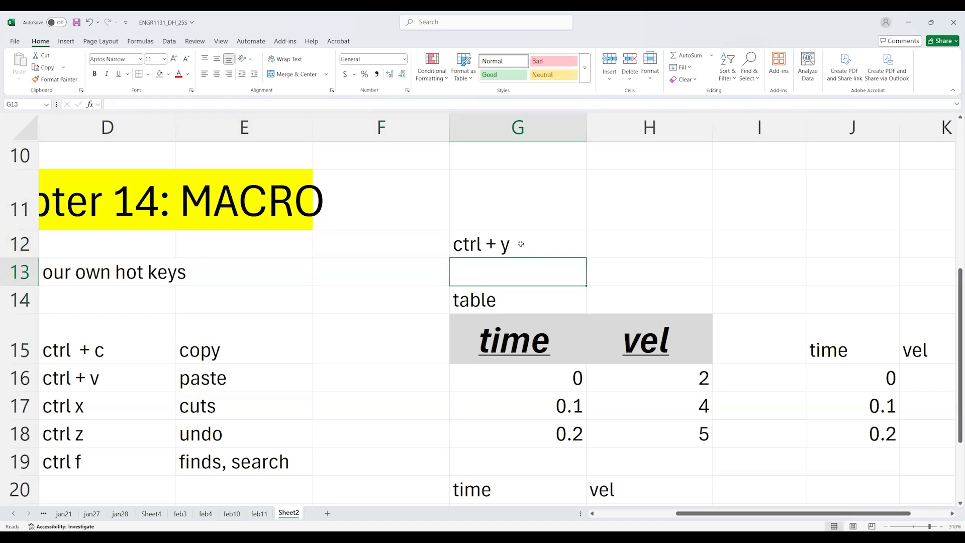
key(Up)
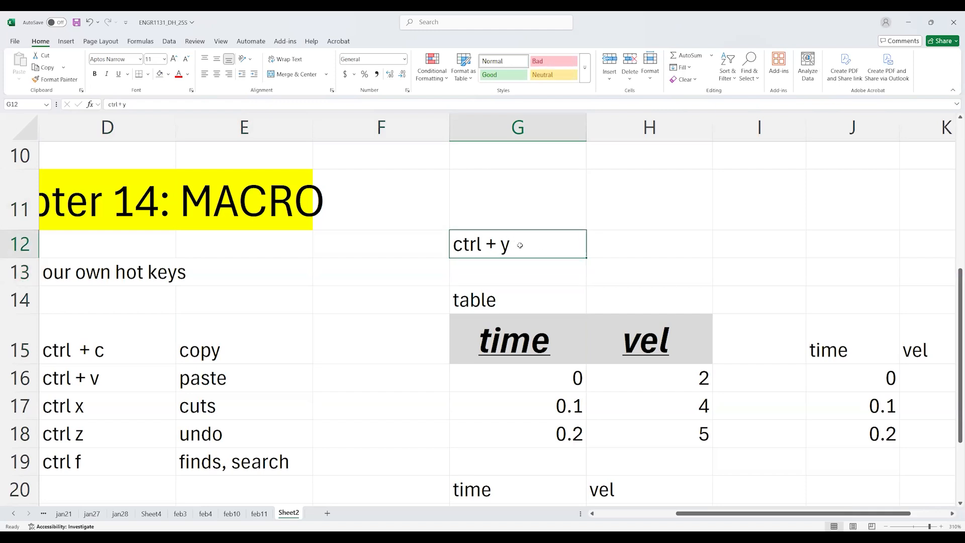
drag(516, 332, 634, 341)
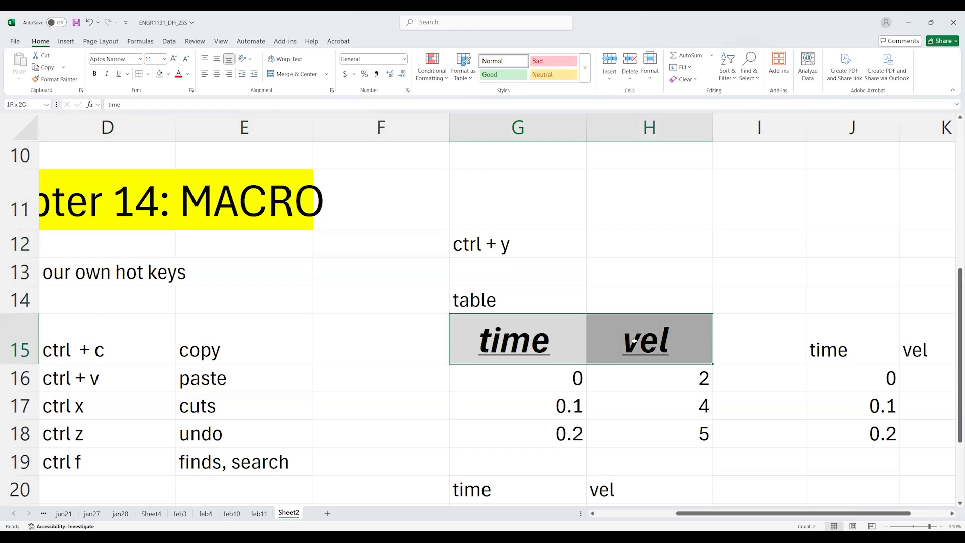
drag(634, 341, 634, 342)
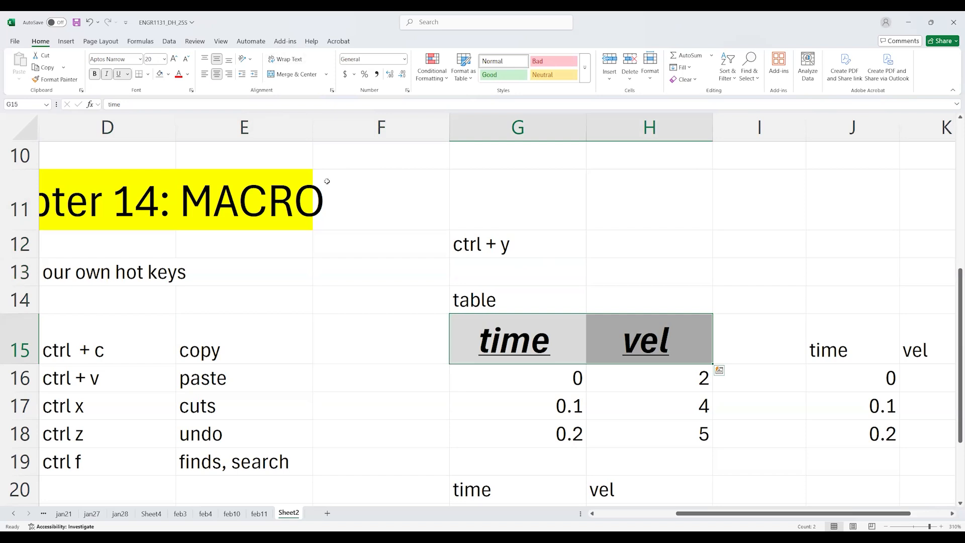
click(142, 202)
drag(268, 203, 268, 203)
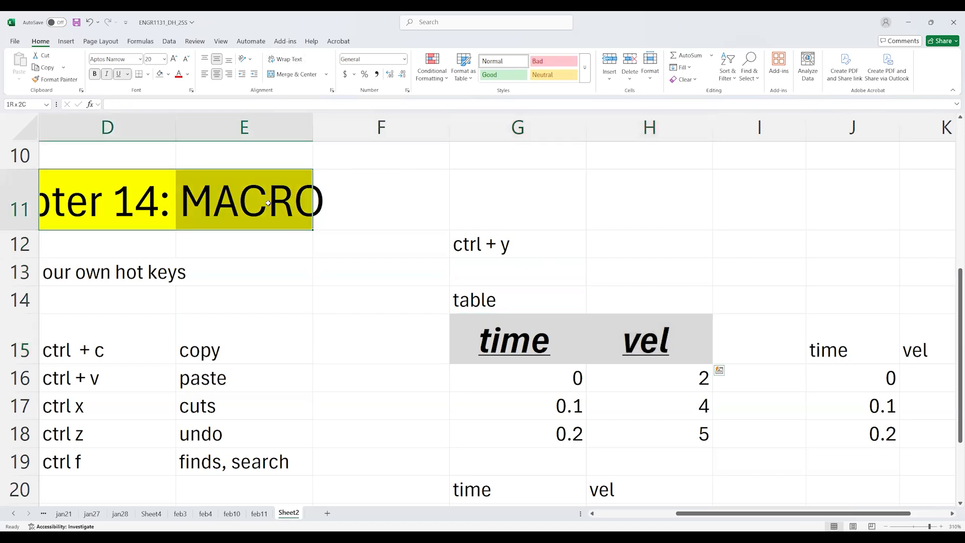
click(573, 370)
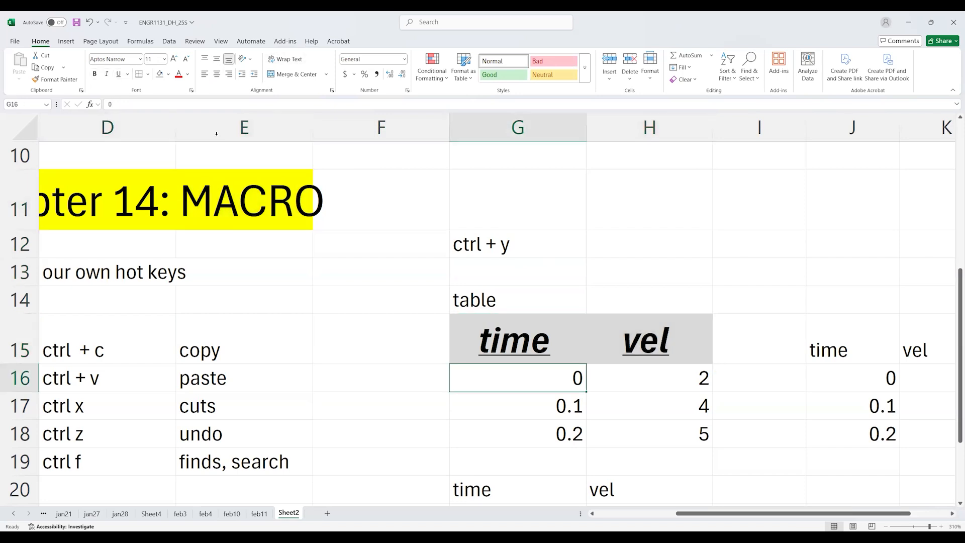
click(254, 41)
click(285, 42)
click(251, 41)
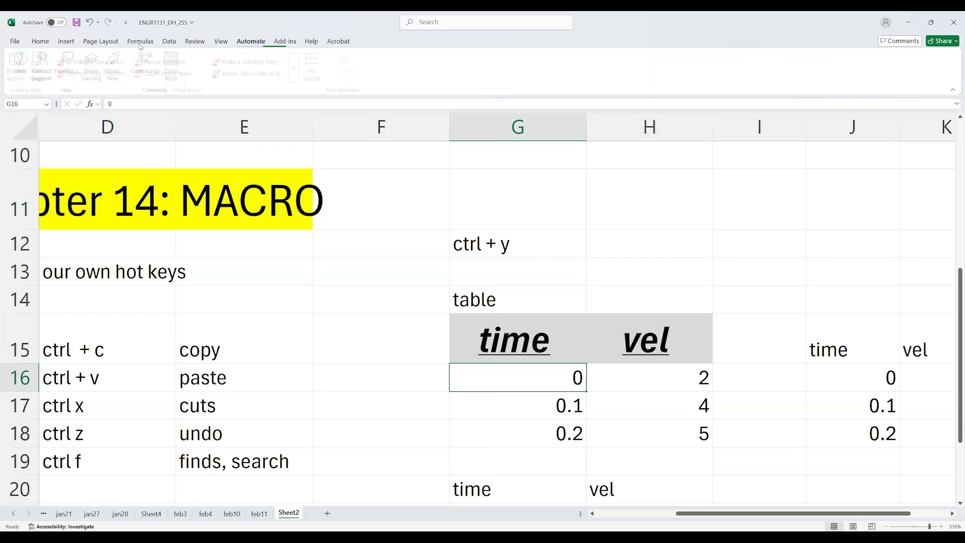
click(41, 42)
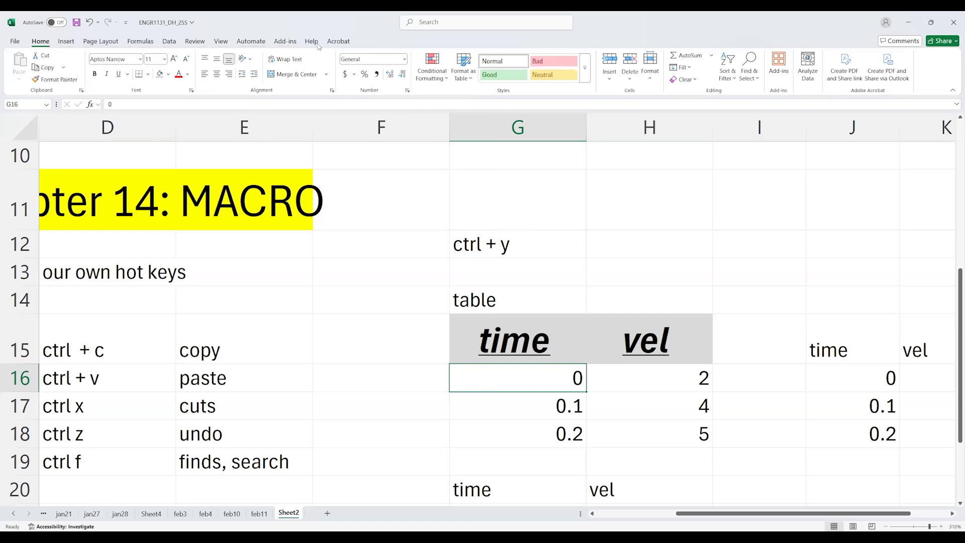
Enable the Developer tab among the main tabs in the ribbon customization options and apply the change.
click(16, 41)
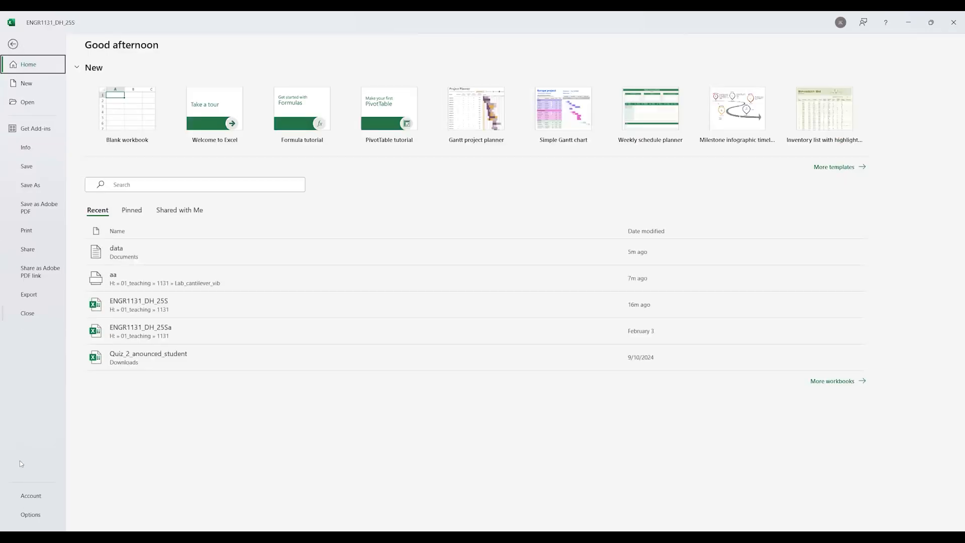
click(31, 514)
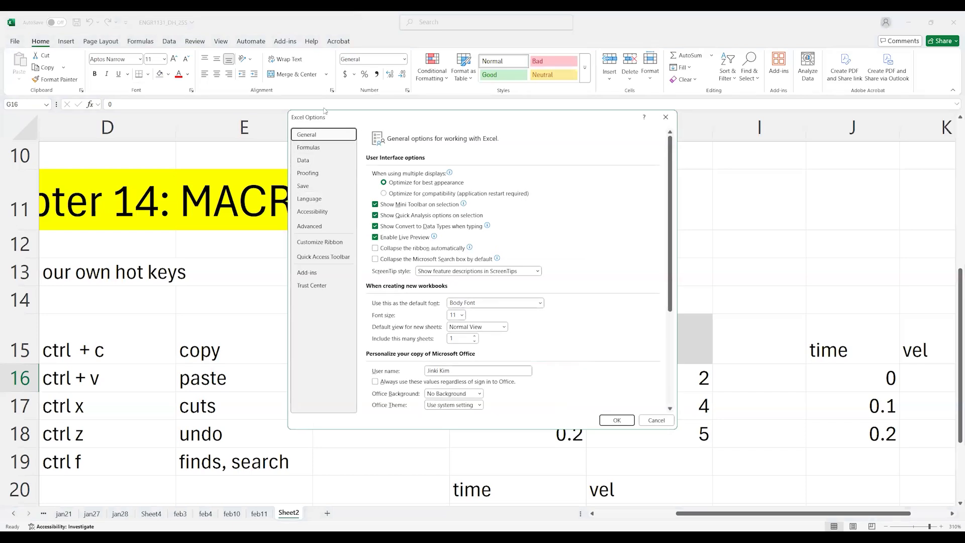
drag(324, 110, 285, 107)
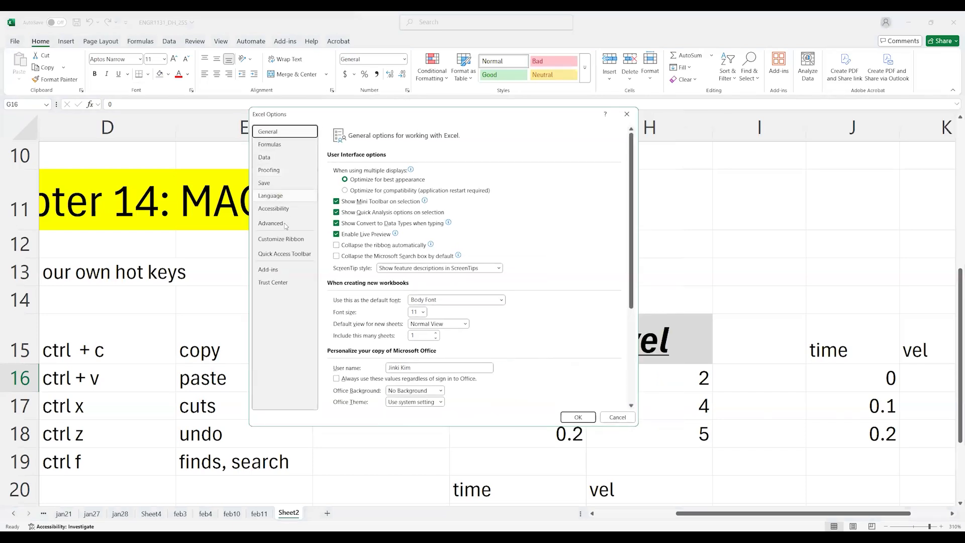
click(289, 256)
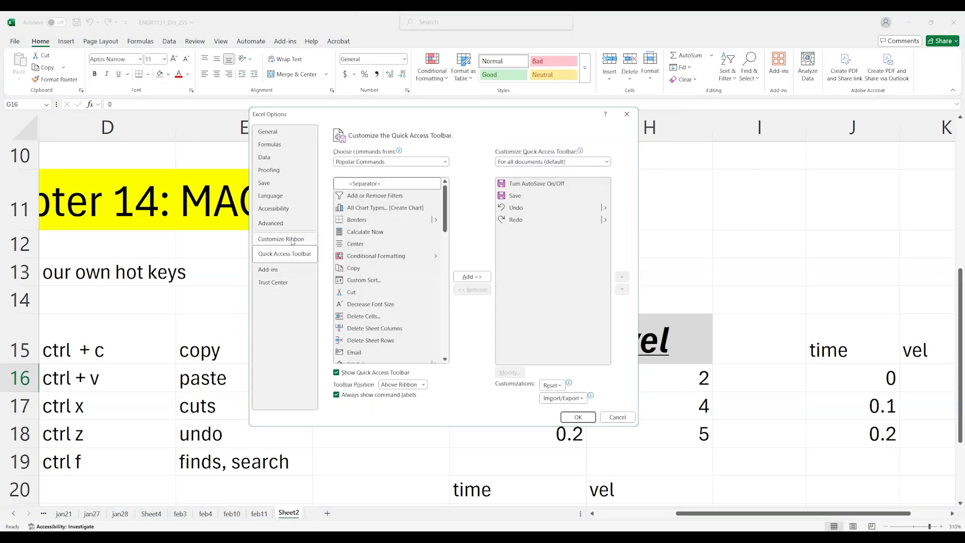
click(292, 240)
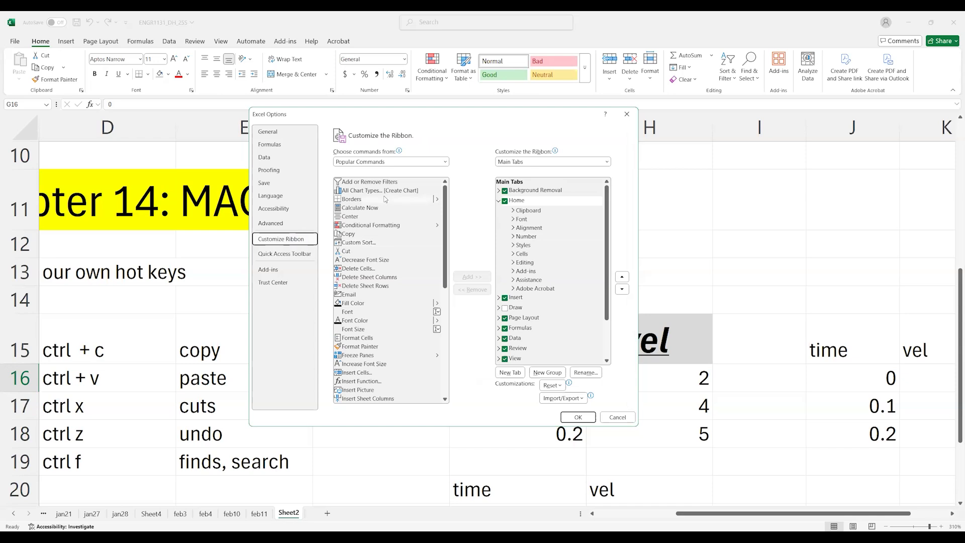
scroll(385, 199, down, 3)
scroll(446, 219, down, 1)
drag(446, 251, 441, 177)
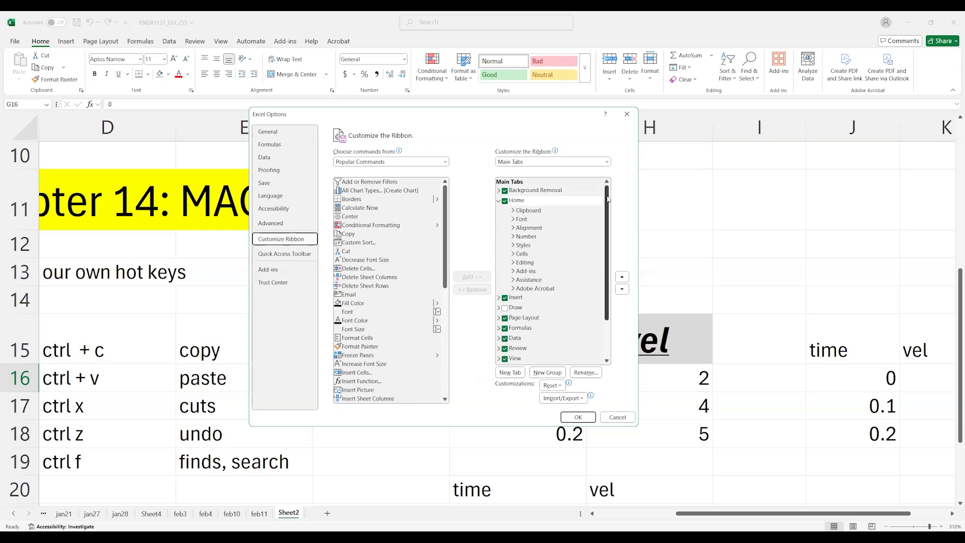
drag(608, 259, 610, 289)
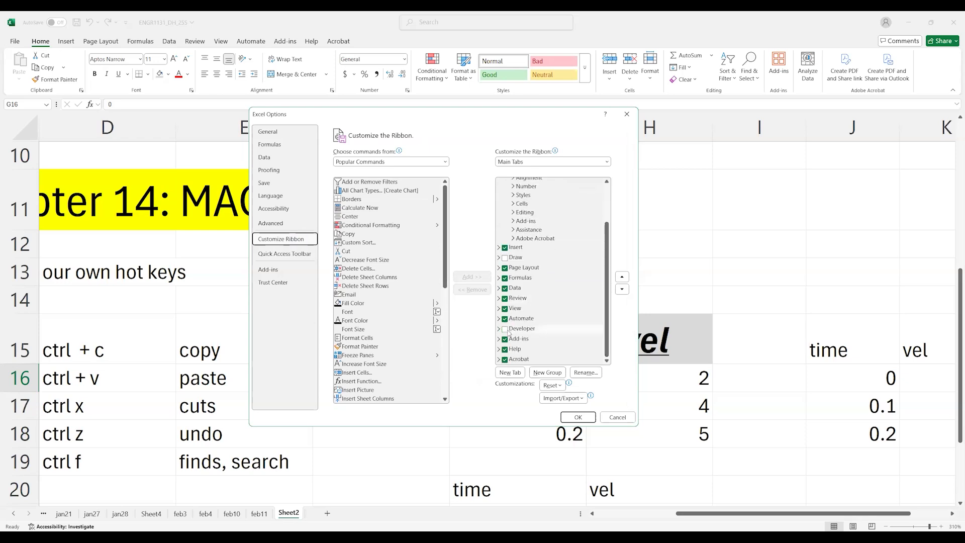
click(505, 329)
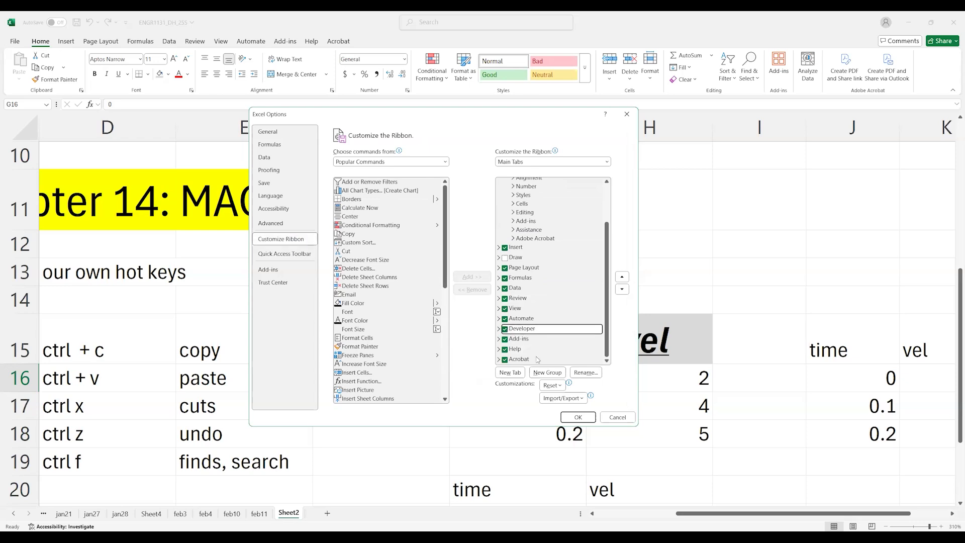
click(578, 417)
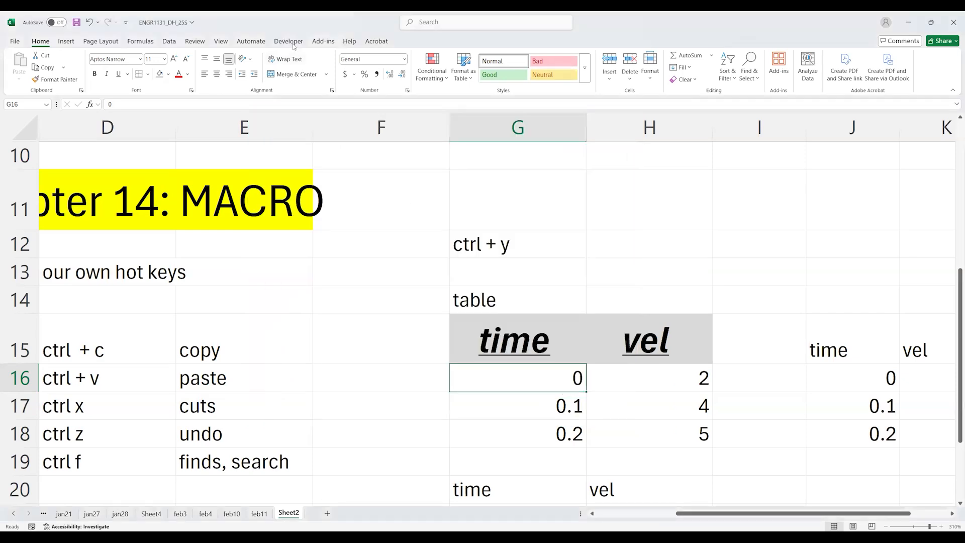
Review the Developer entry among the main tabs in the ribbon customization options and close the options.
click(289, 42)
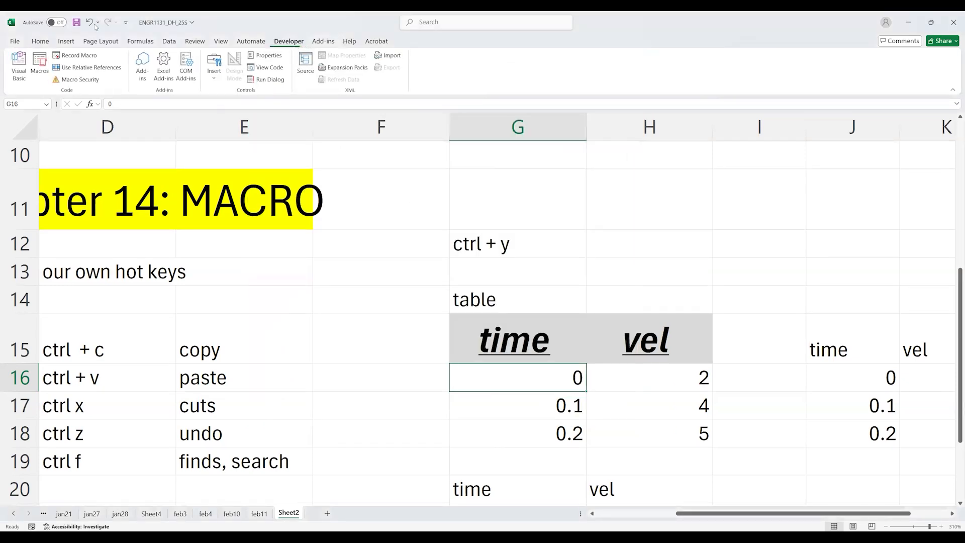
click(39, 43)
click(16, 42)
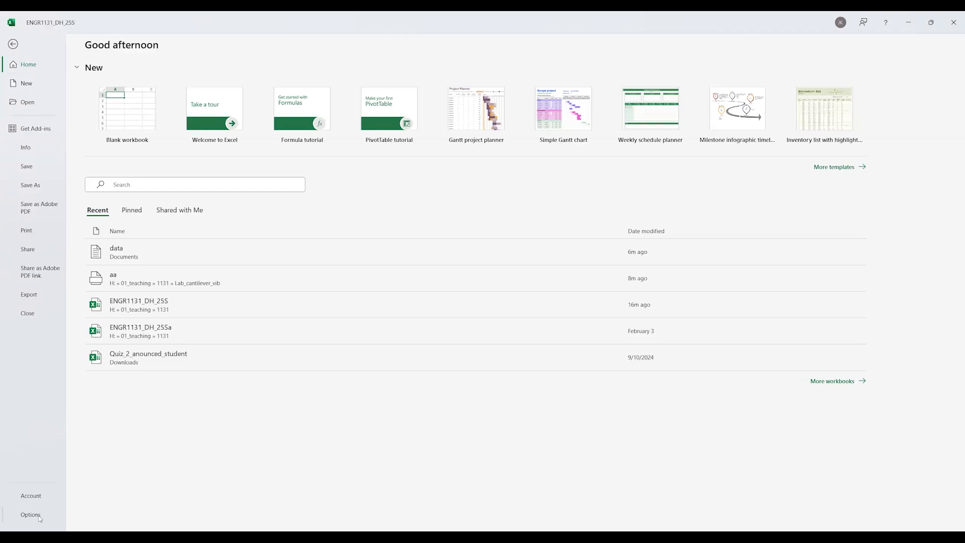
key(Escape)
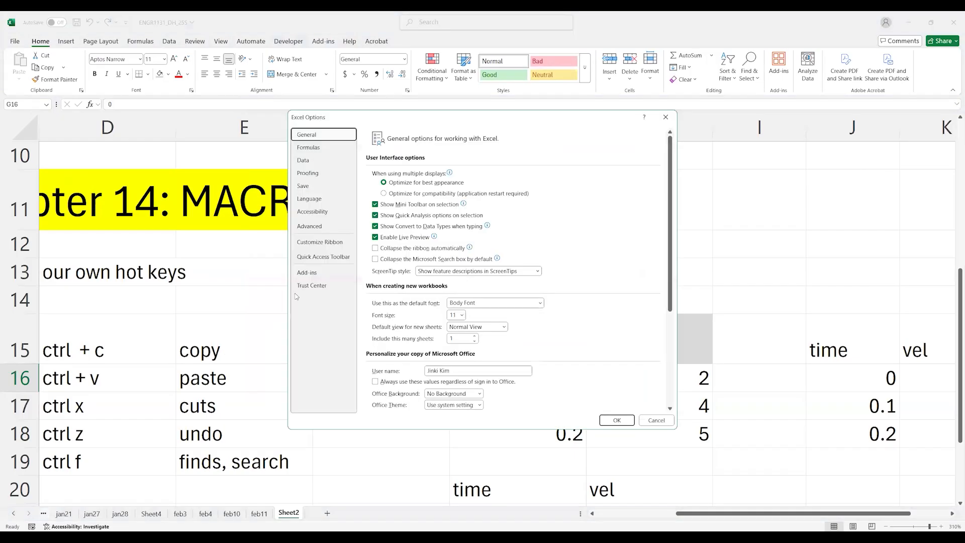
click(314, 243)
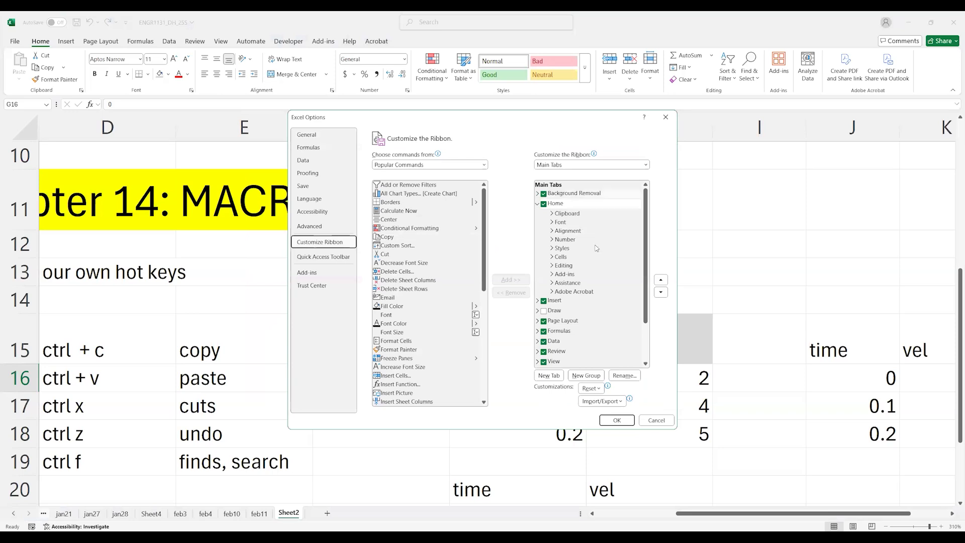
scroll(594, 252, down, 2)
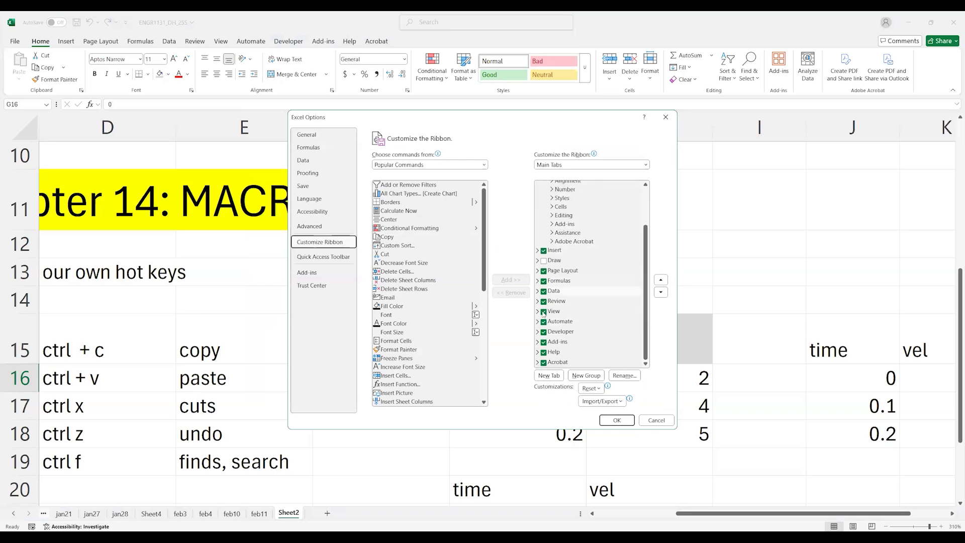
click(544, 333)
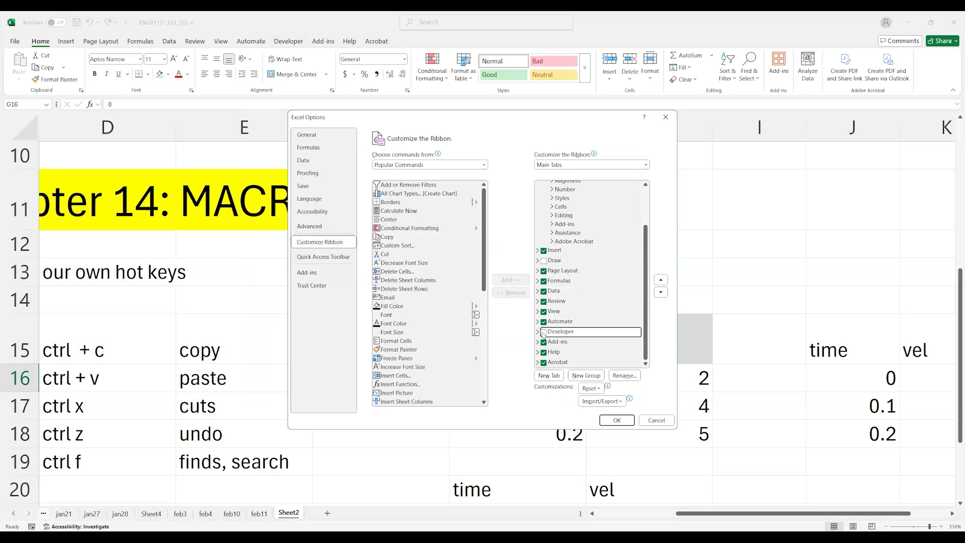
click(544, 333)
click(666, 118)
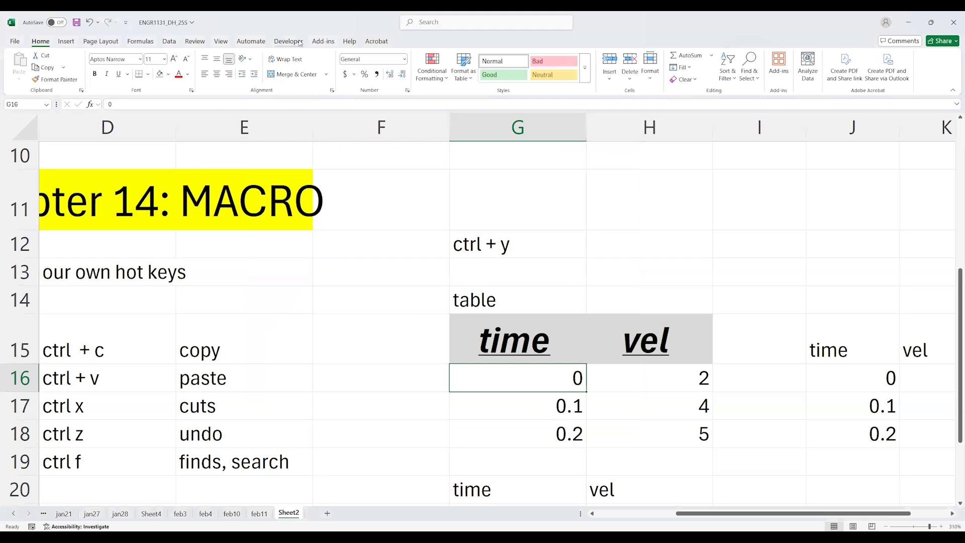
With G17 selected, try to start recording a macro named "Formatting 1" with shortcut Ctrl+y and description "format the table".
click(288, 41)
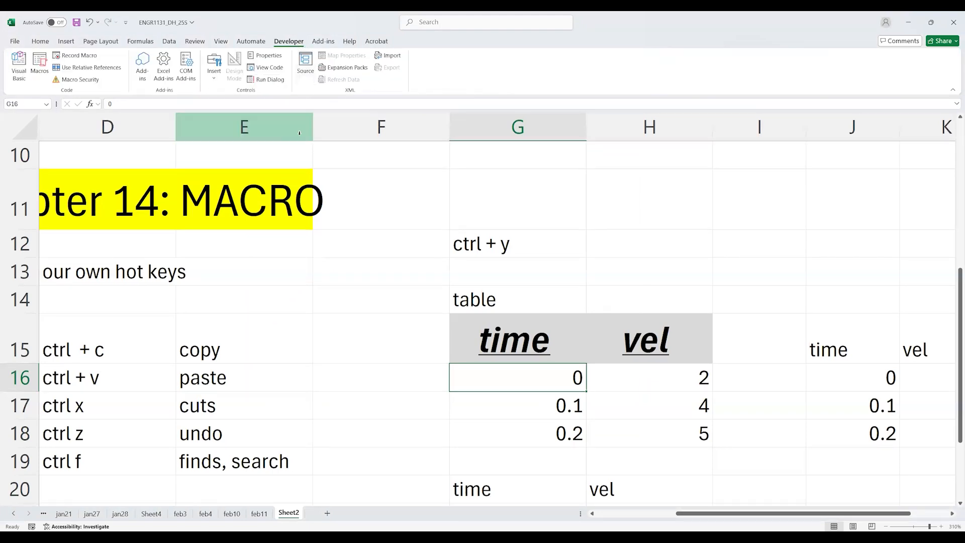
click(395, 174)
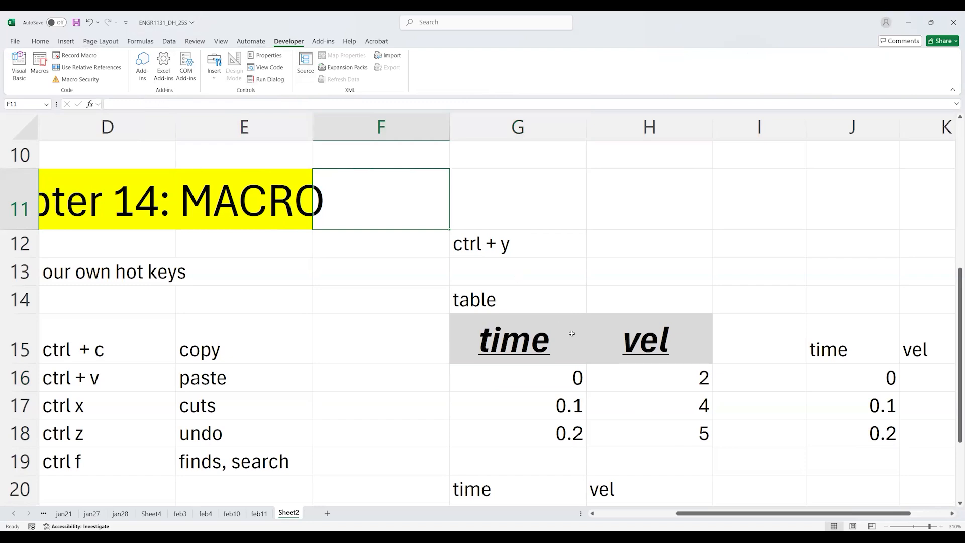
drag(552, 337, 530, 336)
click(551, 397)
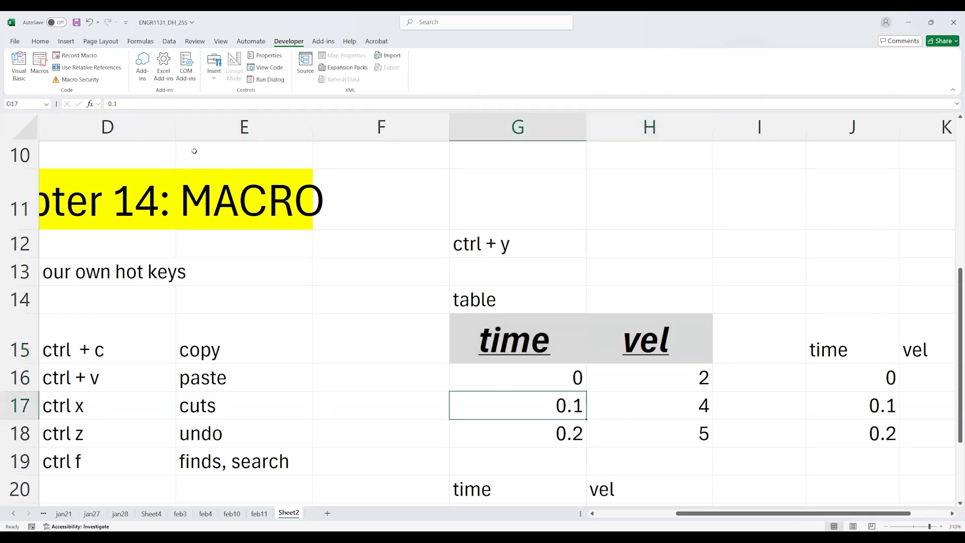
click(83, 61)
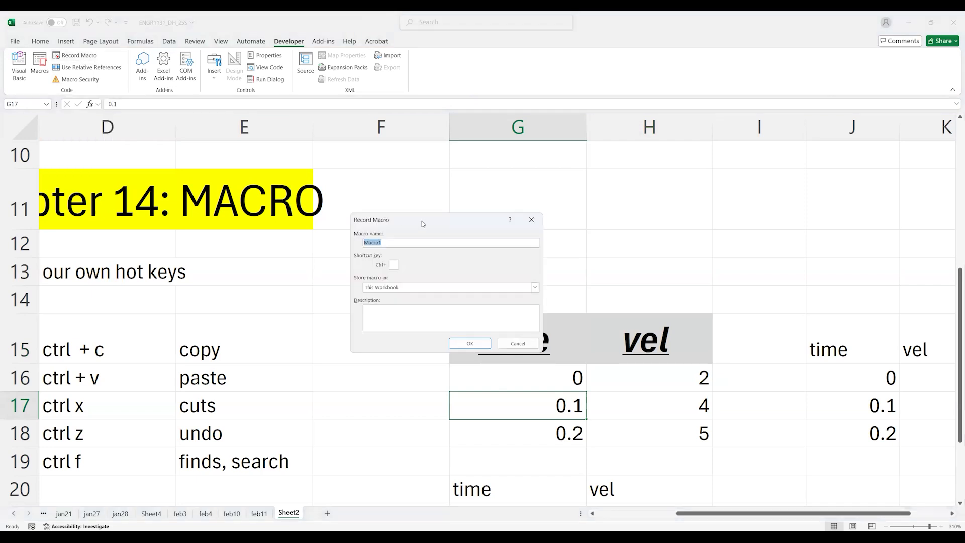
drag(422, 221, 483, 172)
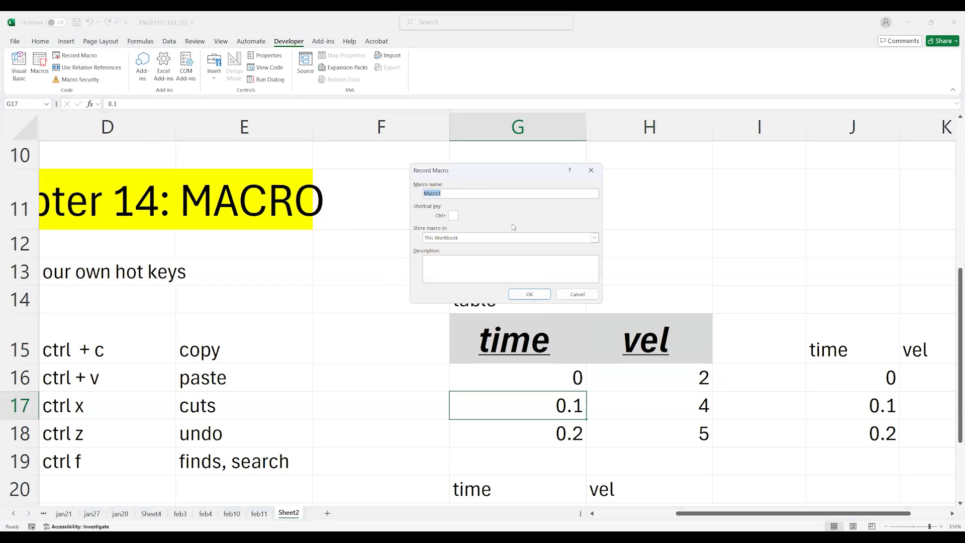
double_click(455, 192)
text(Formatting)
click(478, 269)
text(format the t)
click(480, 195)
key(shift+Left)
click(529, 295)
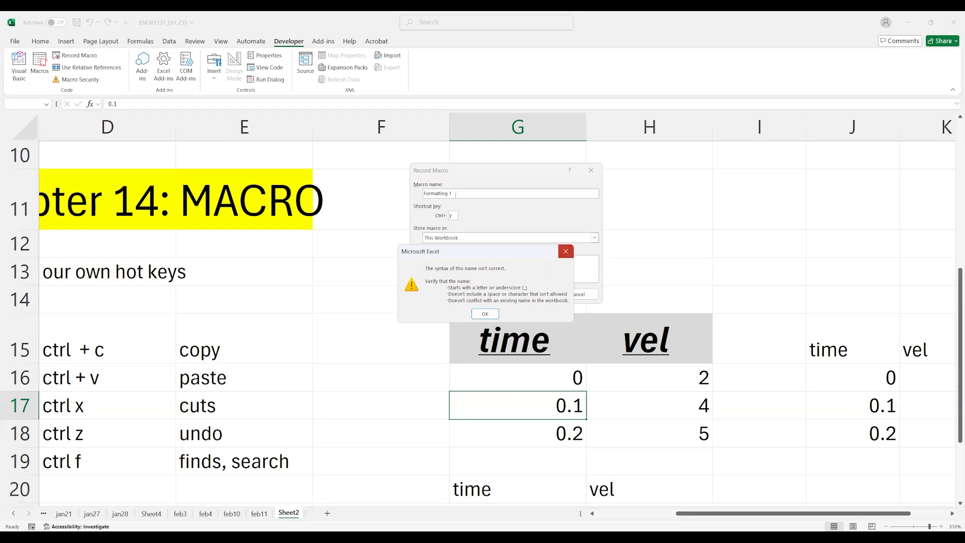
Replace the space in the macro name with an underscore and start recording.
click(566, 251)
click(451, 194)
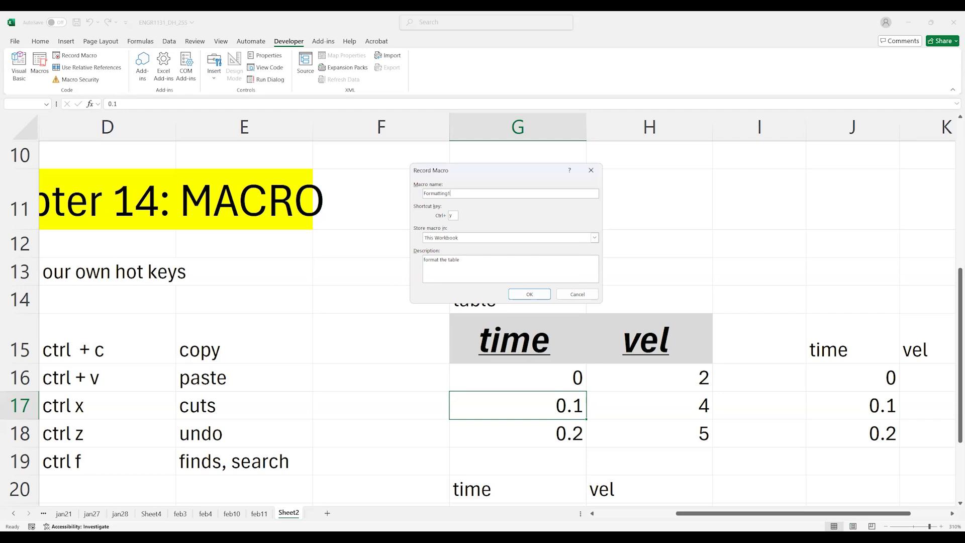
text(_)
click(529, 294)
click(530, 294)
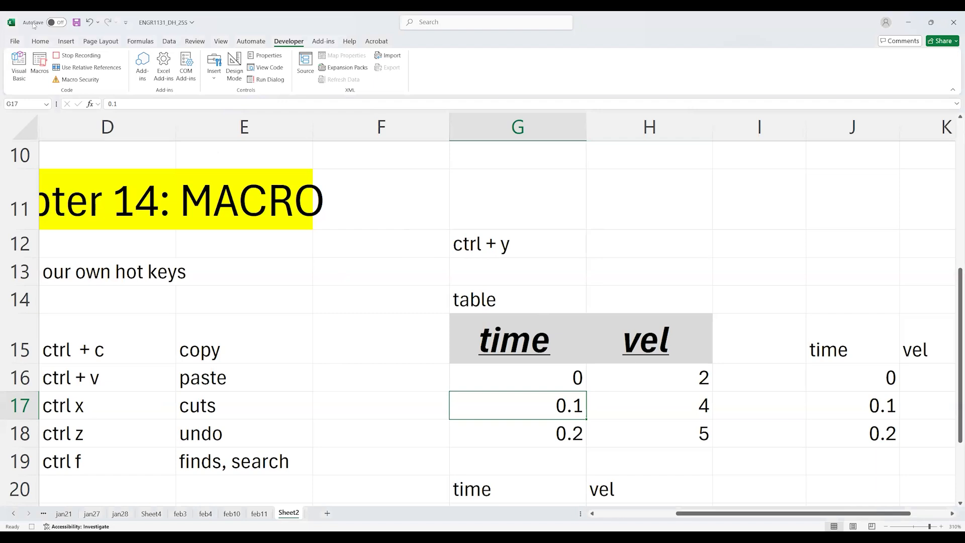
Make cell G17 bold, italic and underlined with a light gray fill and centered text.
click(40, 42)
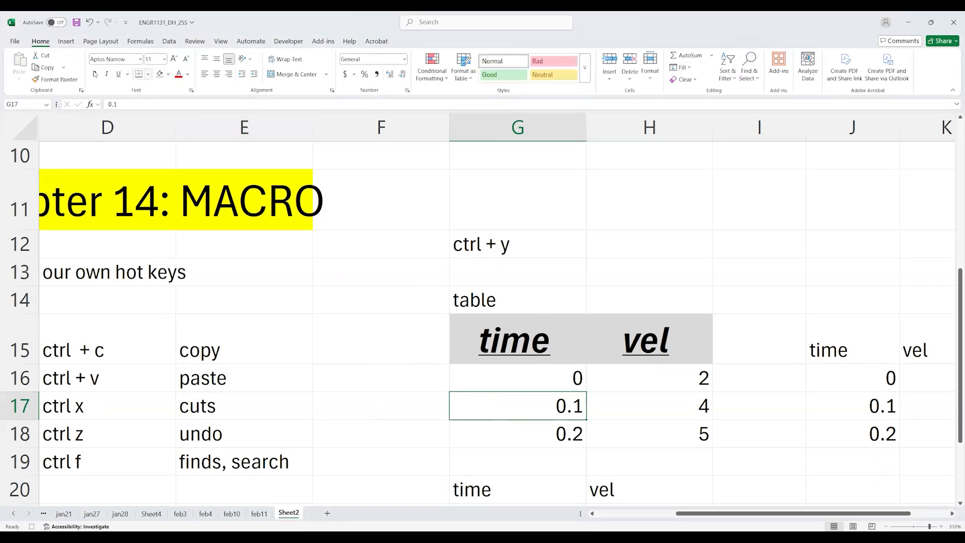
click(95, 74)
click(108, 75)
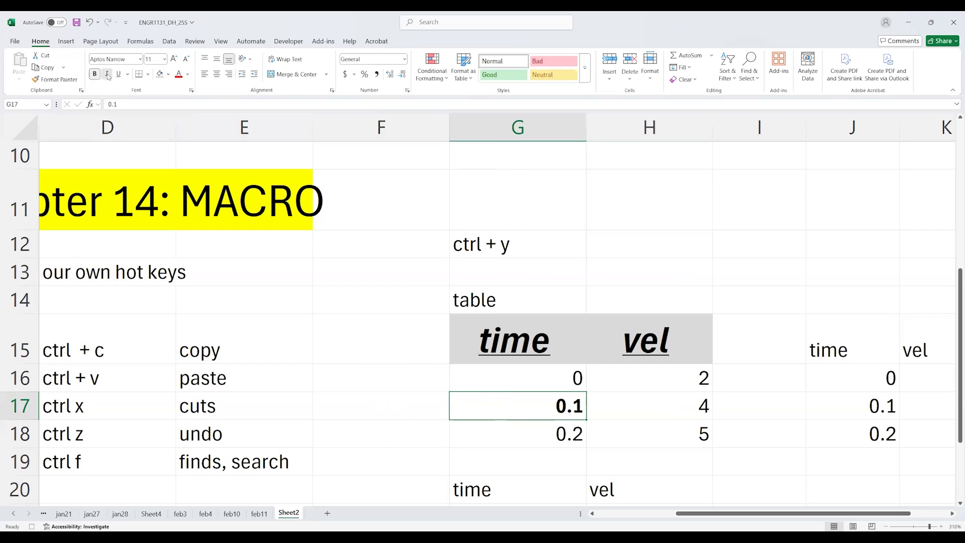
click(120, 75)
click(161, 77)
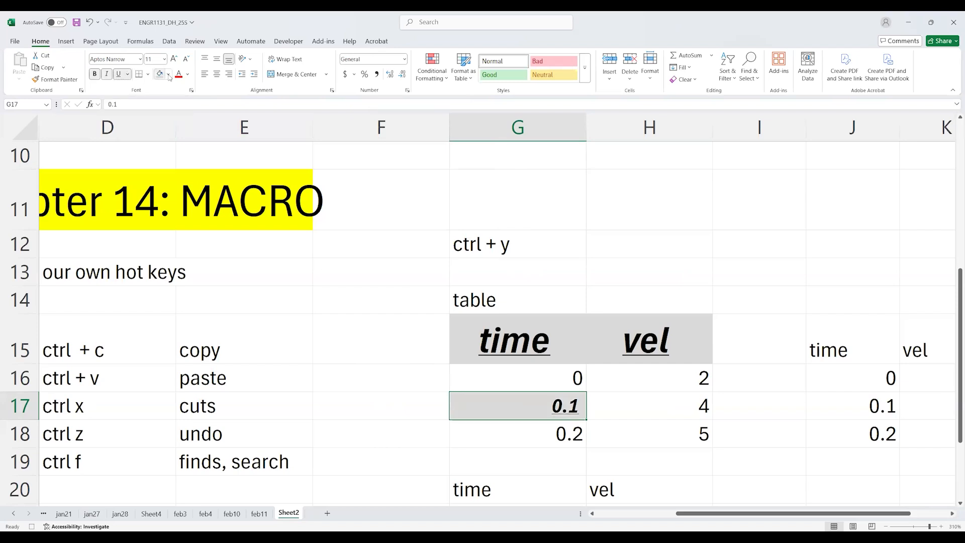
click(217, 76)
Increase G17's font size to 18, color the text red, and stop the macro recording.
click(175, 59)
click(174, 60)
click(175, 59)
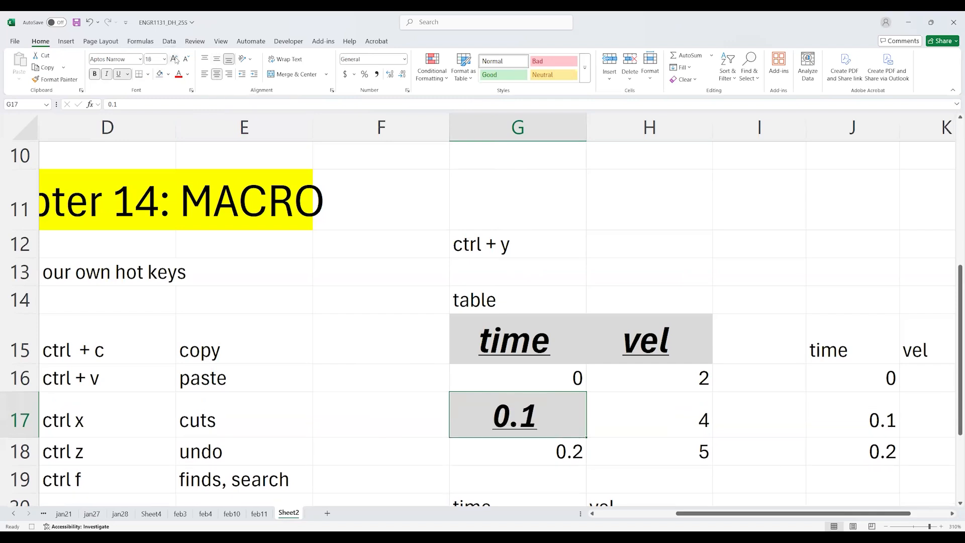
click(179, 75)
click(295, 43)
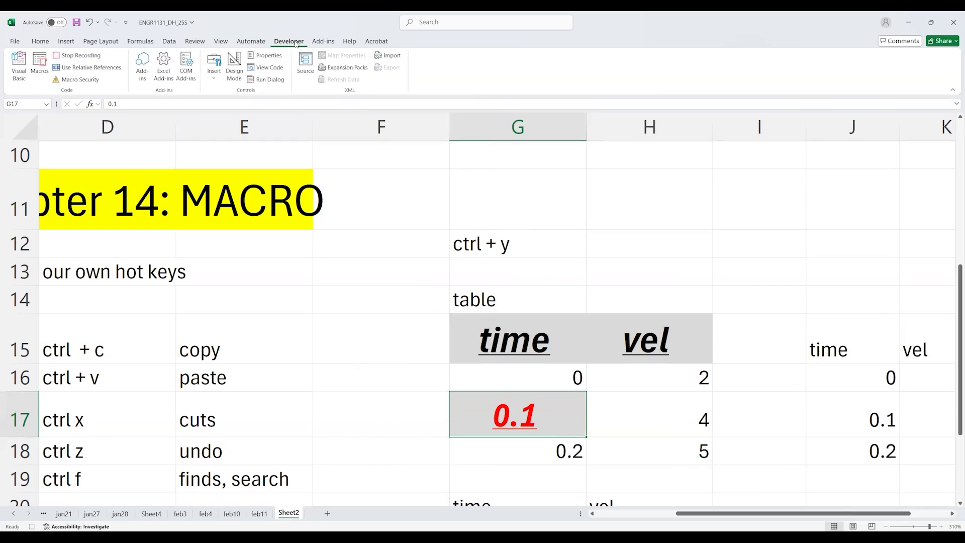
click(92, 57)
Run the recorded formatting macro on cells J15:J18 and on cells H16:H17.
click(525, 246)
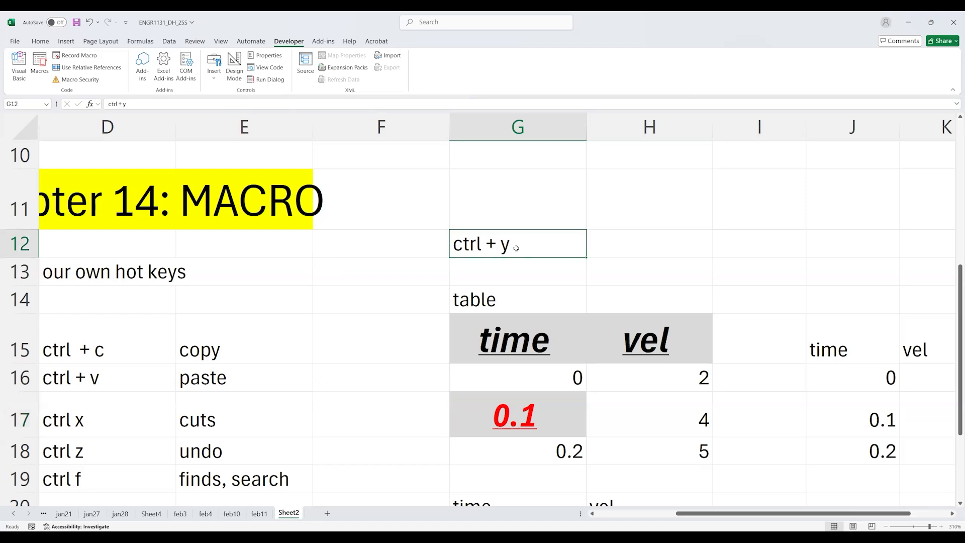
drag(829, 346, 874, 466)
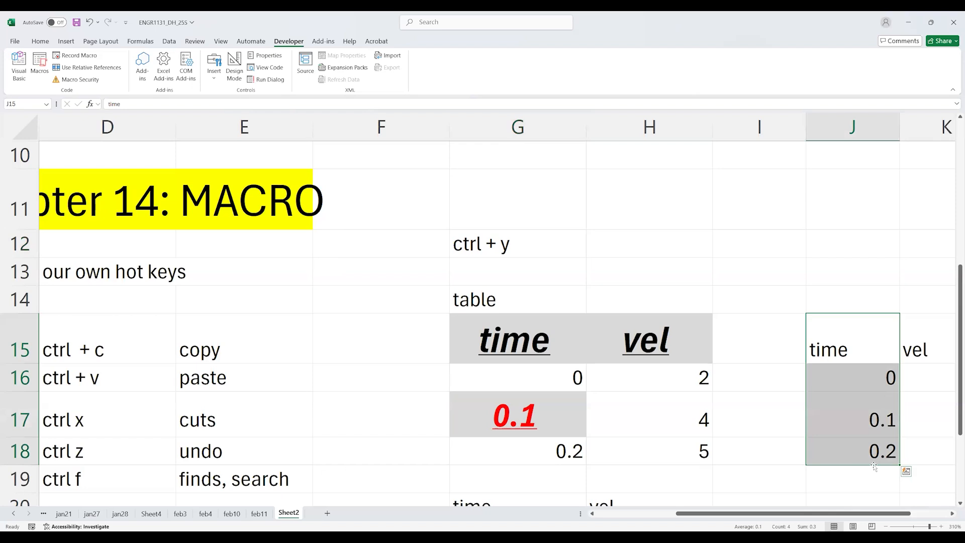
key(ctrl+y)
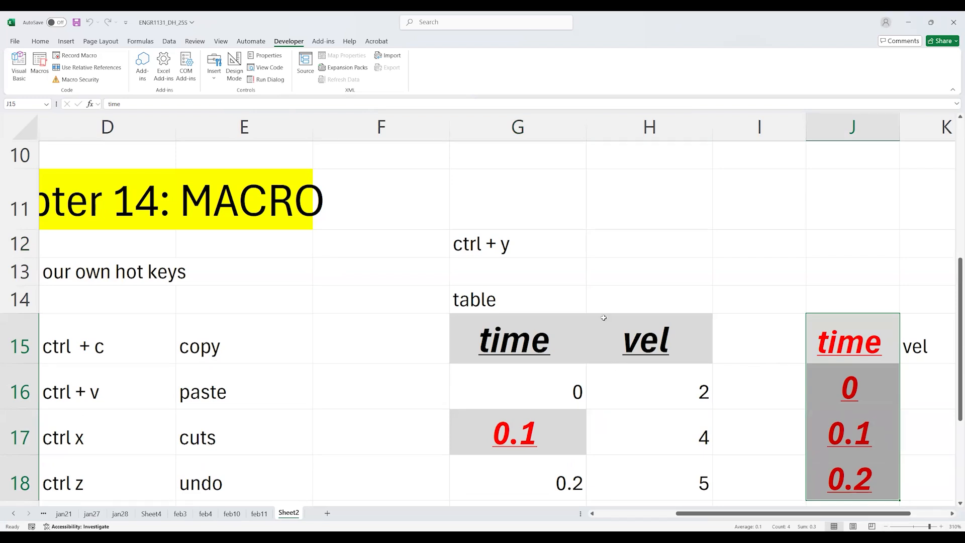
click(593, 292)
drag(635, 371, 641, 426)
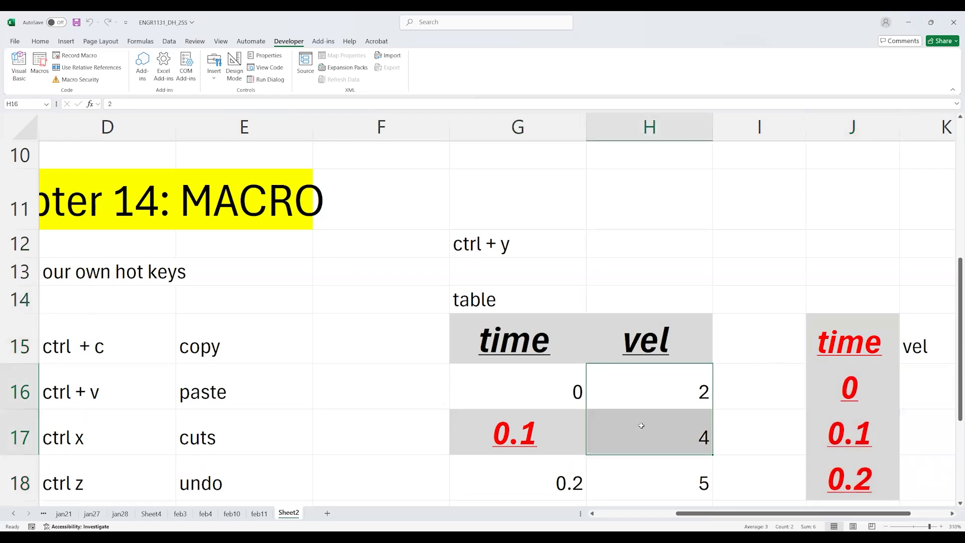
key(ctrl+y)
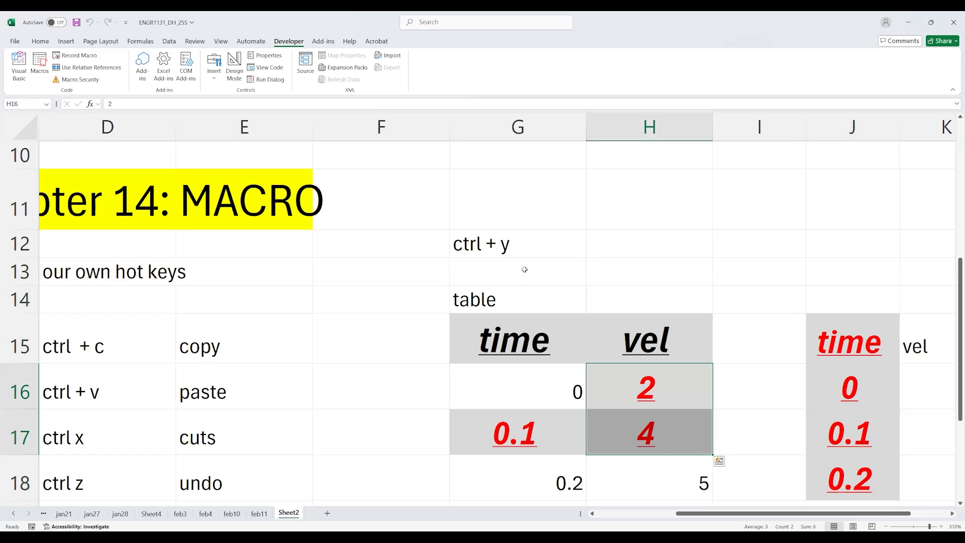
Run the formatting macro on the hot key label in G12 and the "table" label in G14.
double_click(503, 243)
click(534, 295)
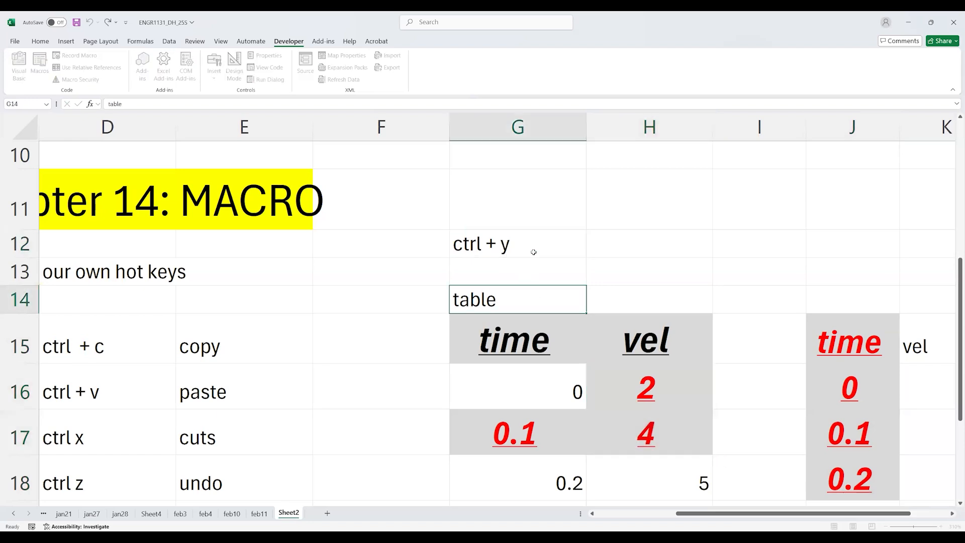
click(534, 243)
key(ctrl+y)
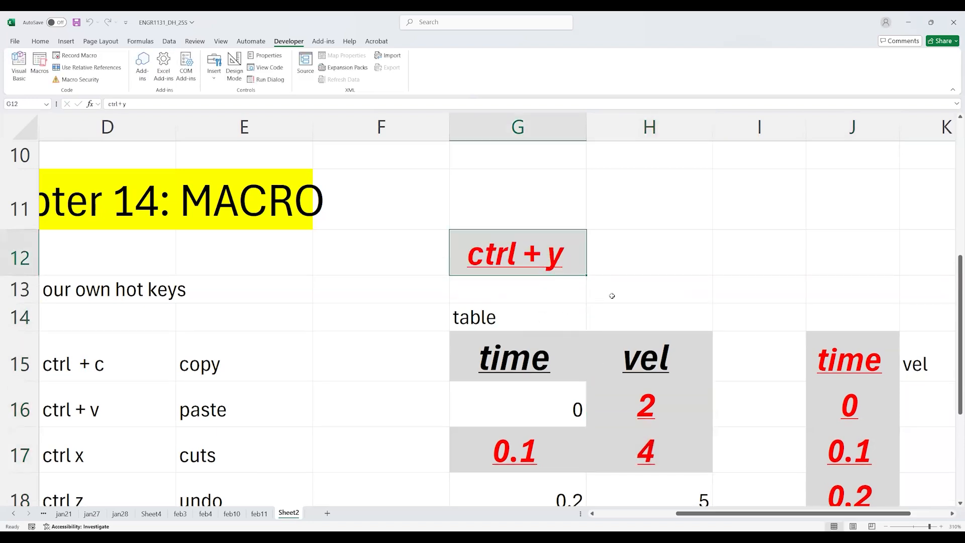
click(612, 295)
click(504, 313)
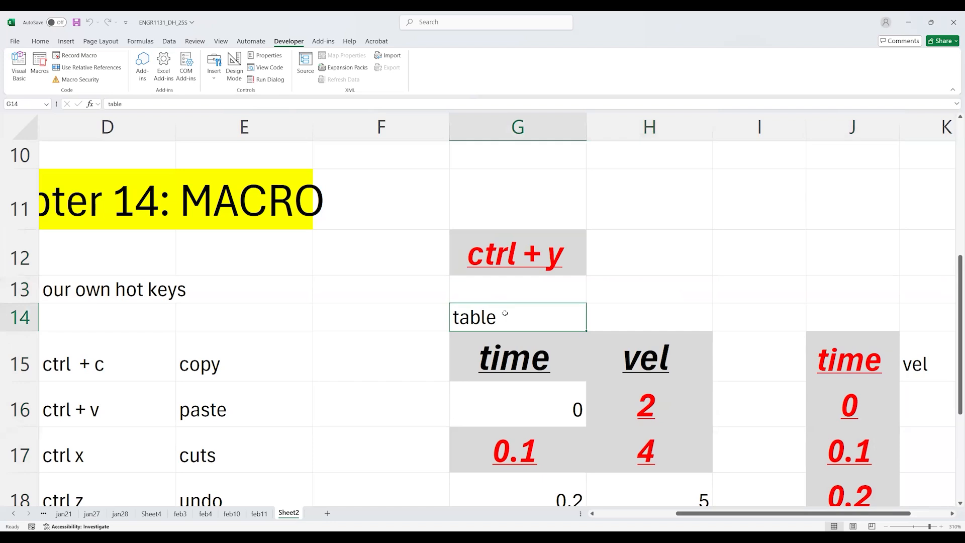
key(ctrl+y)
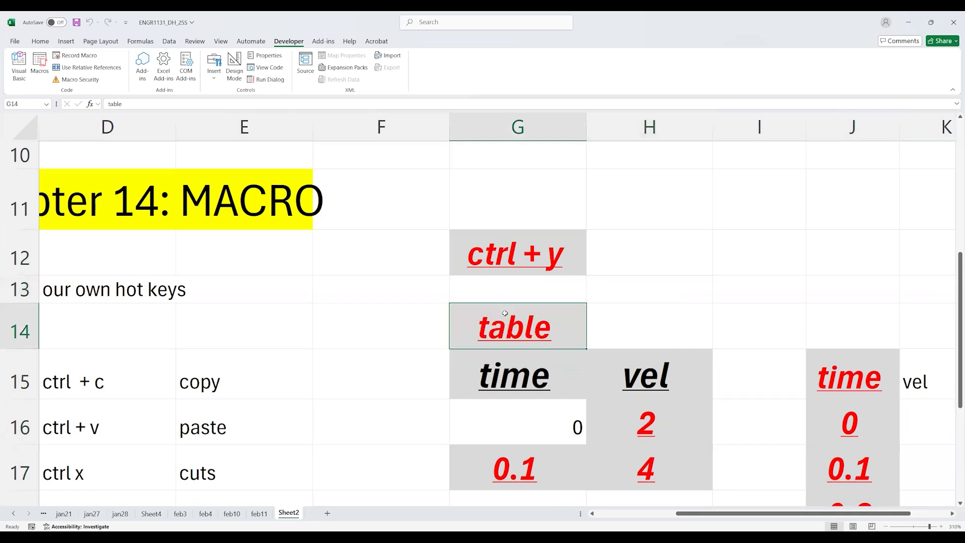
Run the formatting macro on the copy, paste and cuts entries in E15:E17.
click(231, 376)
drag(230, 416, 233, 448)
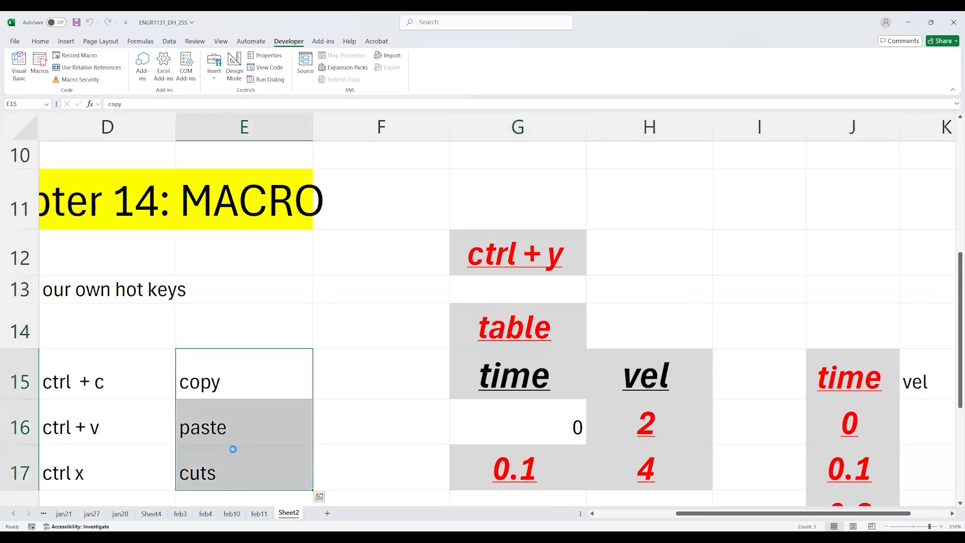
key(ctrl+y)
click(332, 392)
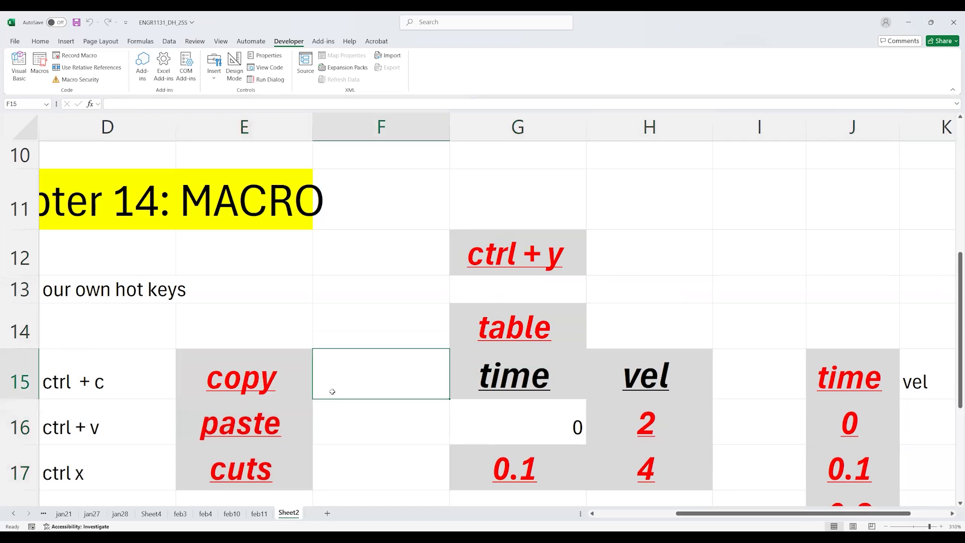
Enter "a-z, A-Z" in cell G11 above the hot key label.
click(487, 248)
click(584, 217)
click(558, 254)
click(548, 196)
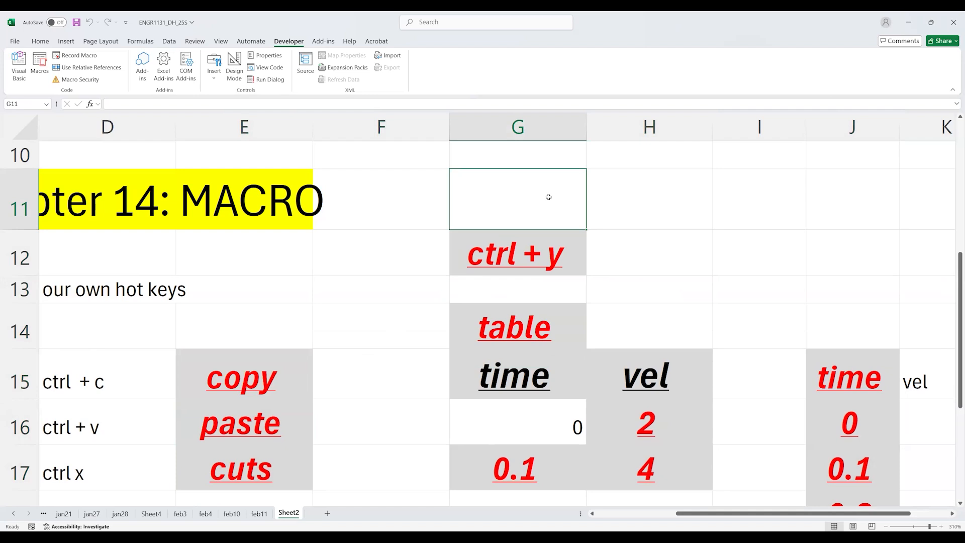
text(a-z, )
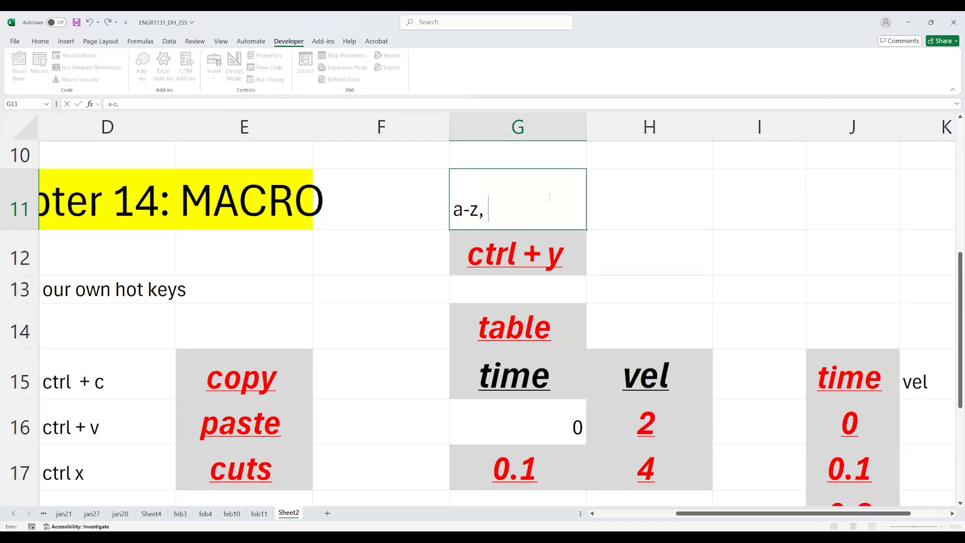
text(A-Z)
key(Return)
Enter "ctrl +1" in cell H11 beside the allowed letter range.
key(Up)
key(Right)
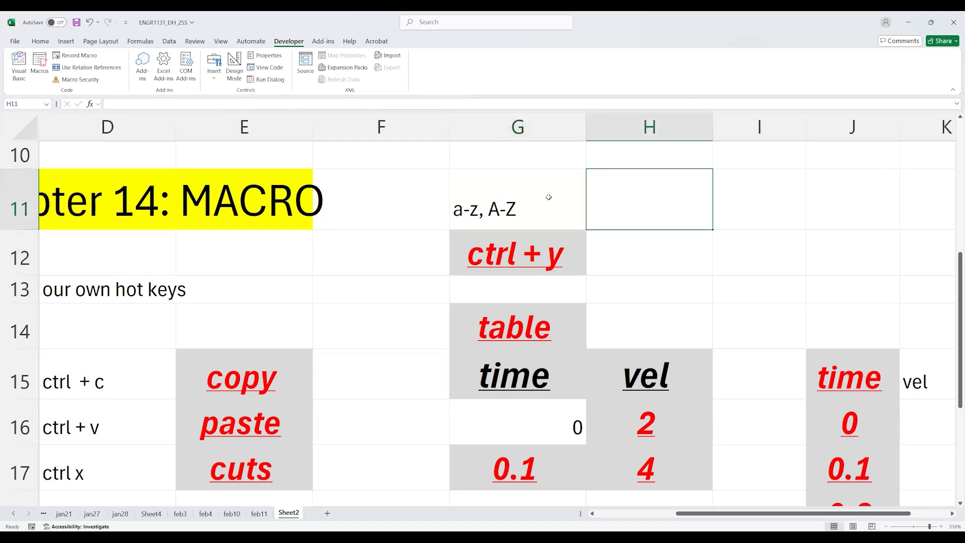
text(ctrl 1)
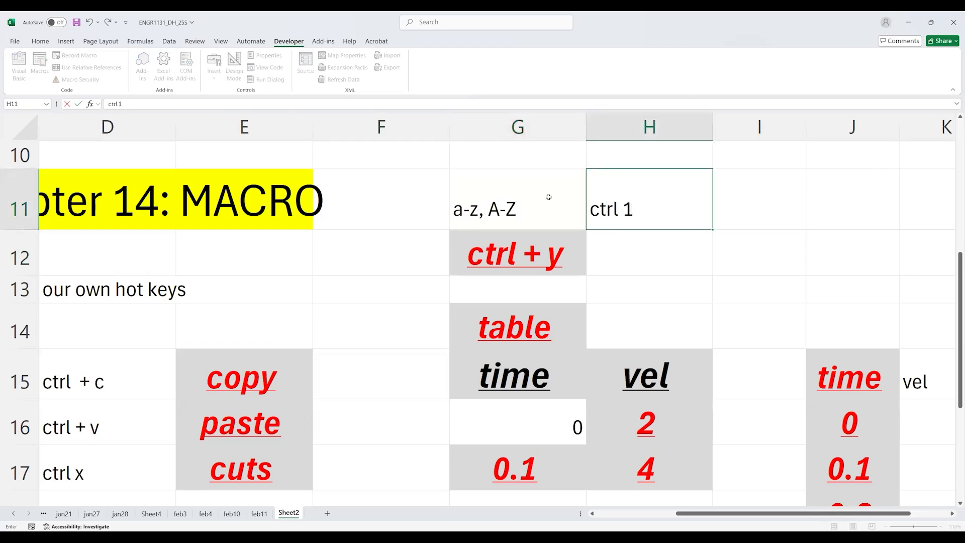
key(BackSpace)
text(+1)
key(Return)
key(Up)
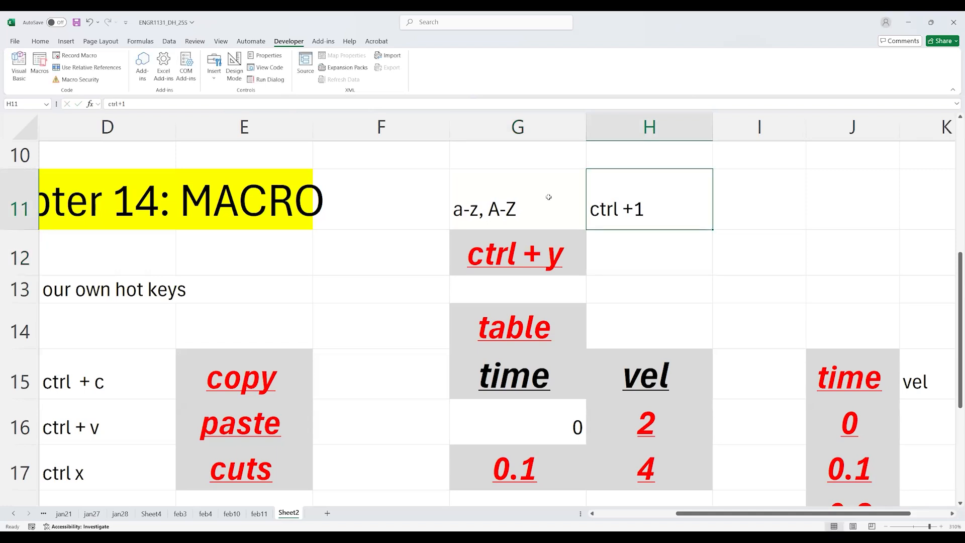
text(x)
key(Return)
key(Up)
key(ctrl+z)
key(Left)
key(Right)
Enter "ctrl Y" in cell H12.
key(Down)
key(Down)
key(Up)
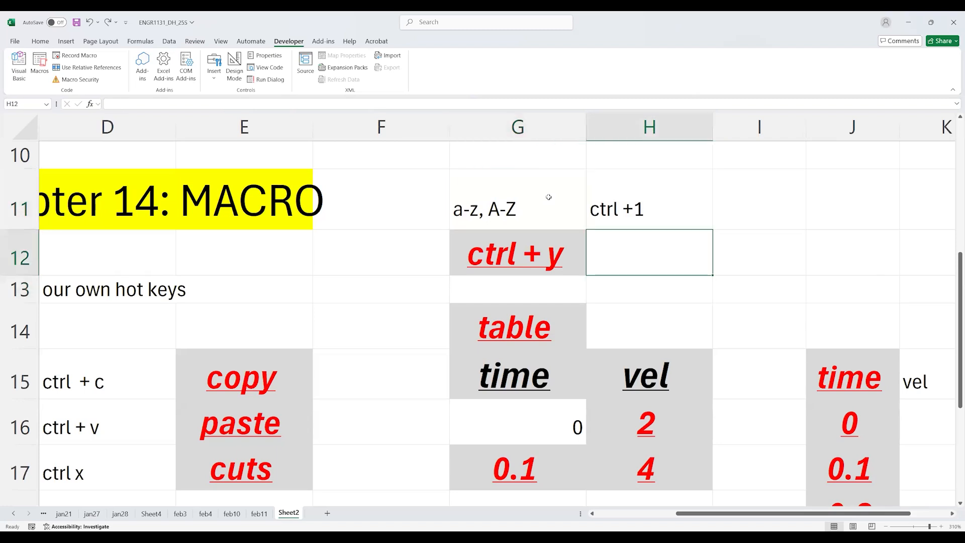
text(ctrl)
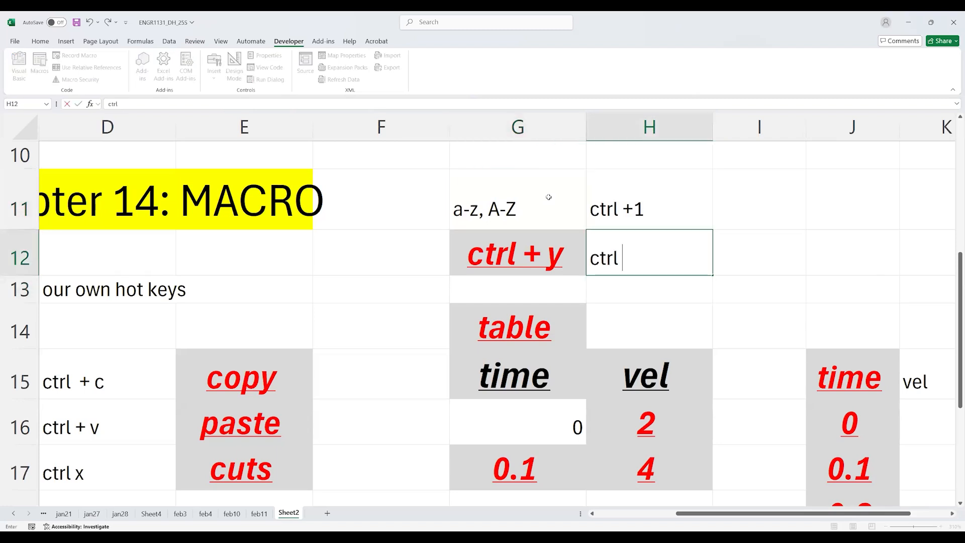
text( Y)
key(Return)
key(Up)
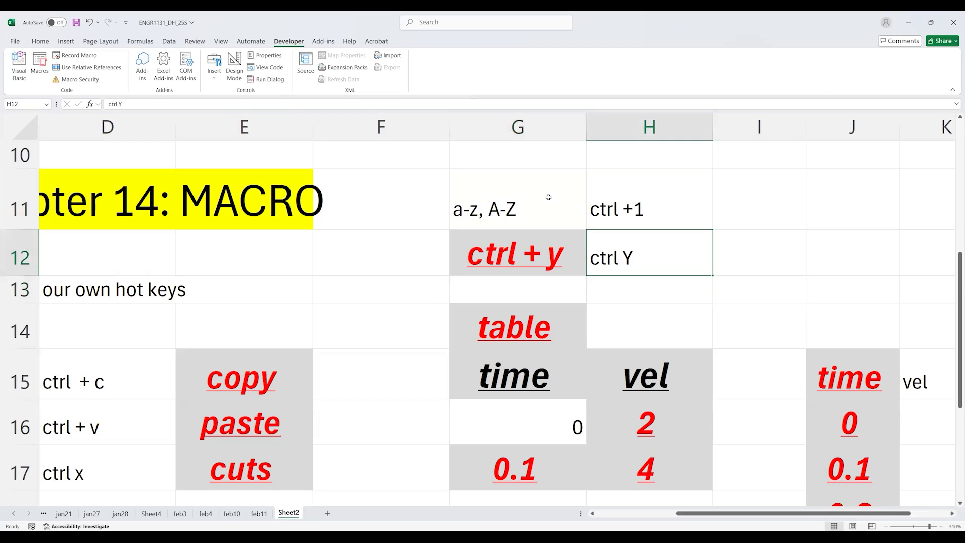
Insert the word "shift" into the H12 entry so it reads "ctrl shift Y".
key(F2)
key(Left)
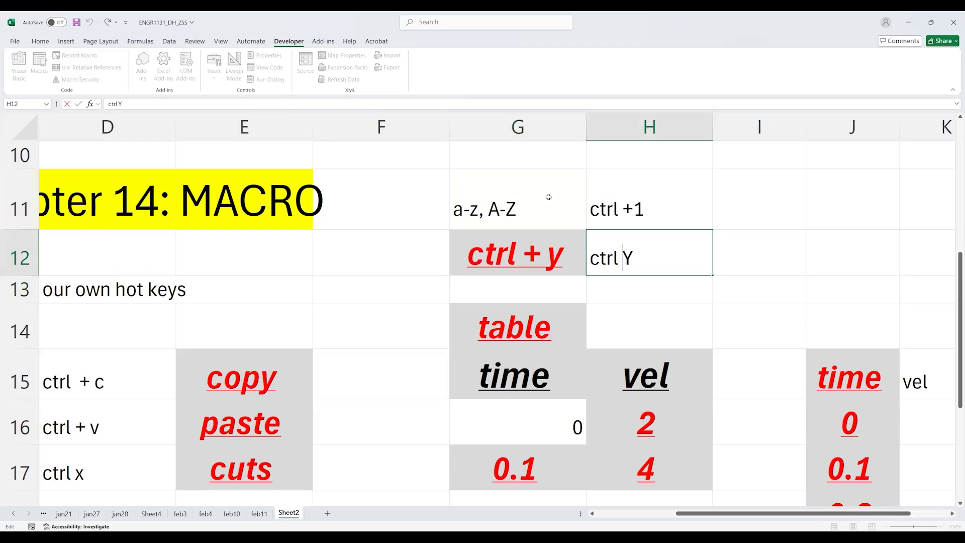
text(sft)
key(BackSpace)
key(BackSpace)
key(BackSpace)
text(hift)
key(Return)
key(Up)
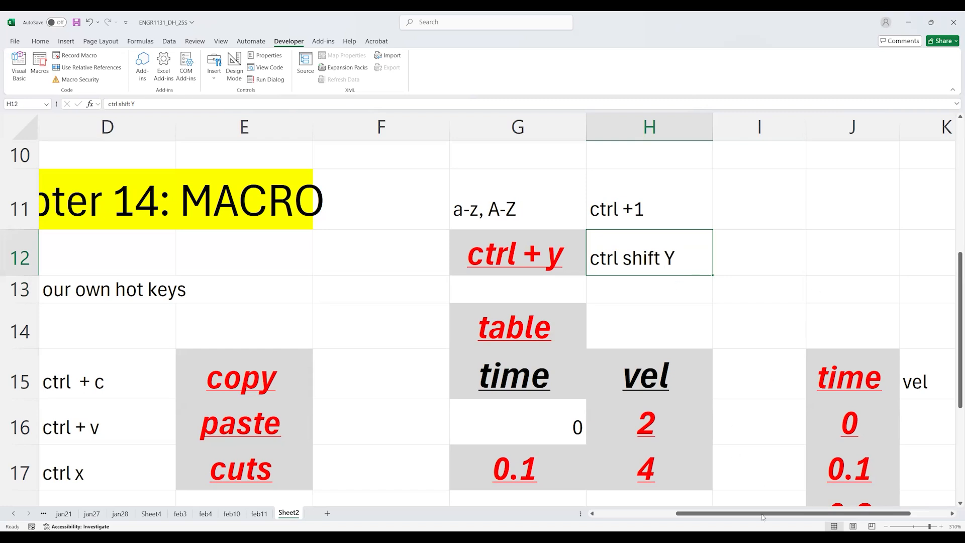
Enter the trial formula =H16+H17+H18 in cell I18 to add the three velocity values.
drag(762, 517, 795, 516)
click(701, 304)
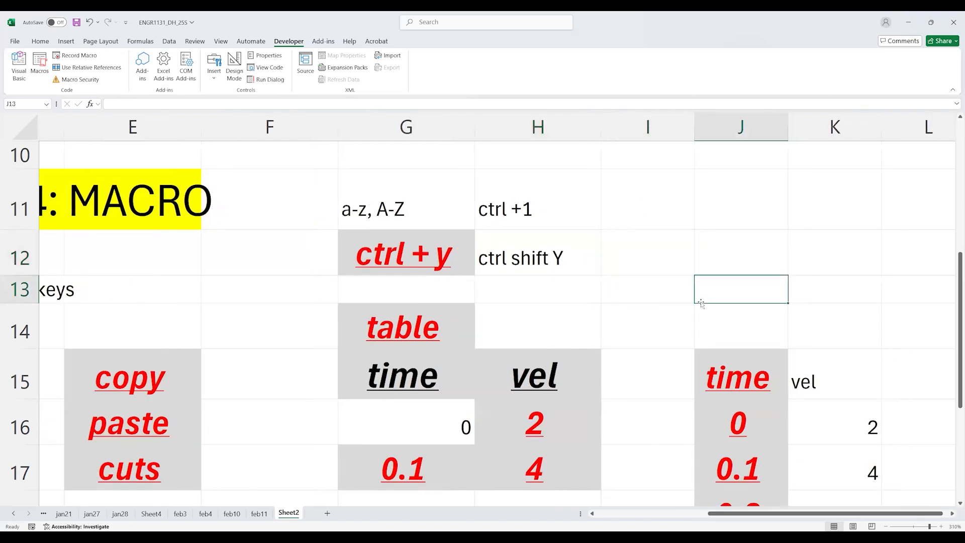
scroll(700, 302, down, 2)
scroll(700, 301, up, 2)
scroll(618, 308, down, 1)
scroll(603, 312, down, 2)
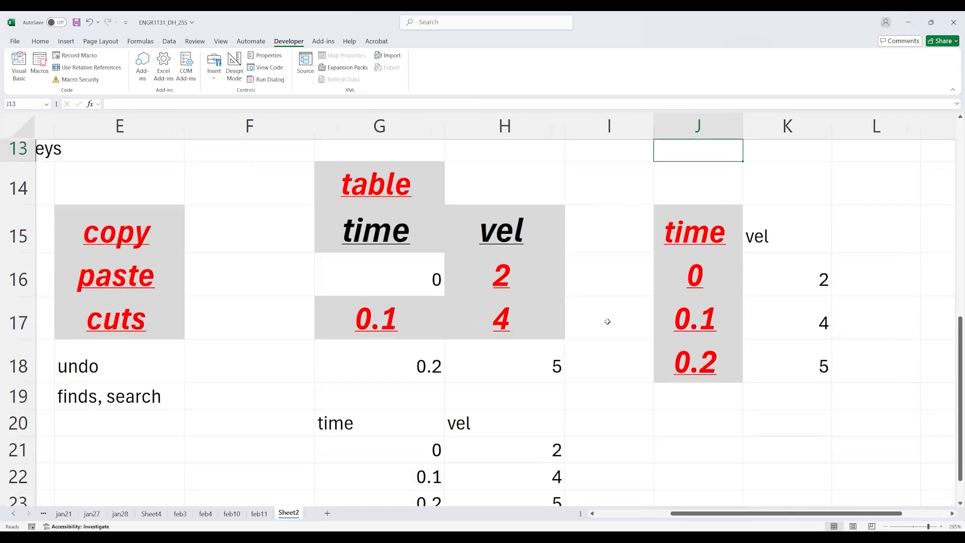
scroll(606, 326, up, 1)
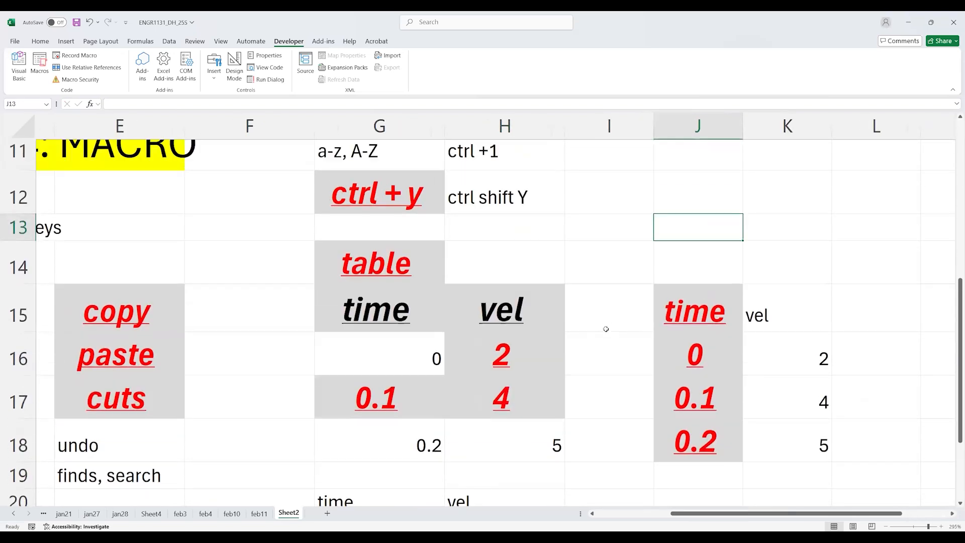
click(584, 440)
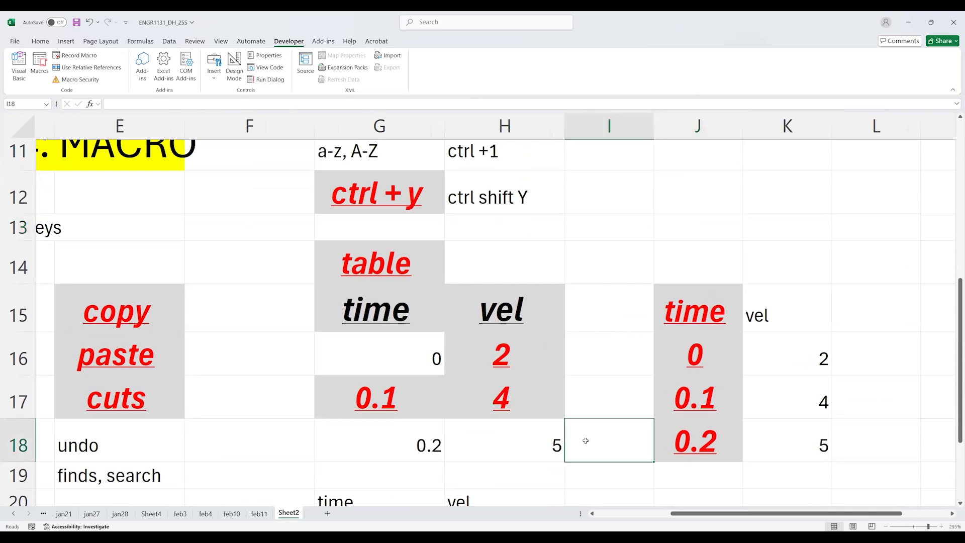
drag(528, 351, 524, 438)
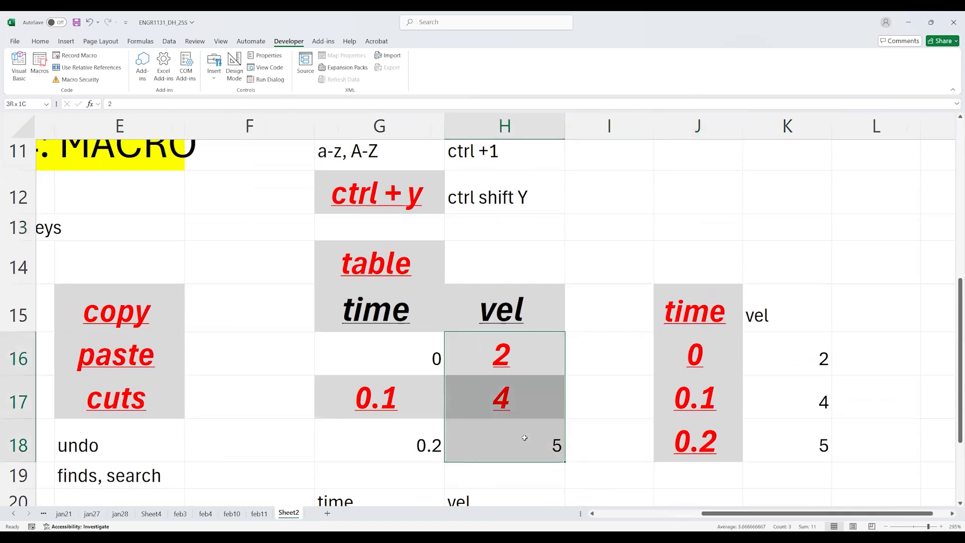
click(603, 445)
text(=)
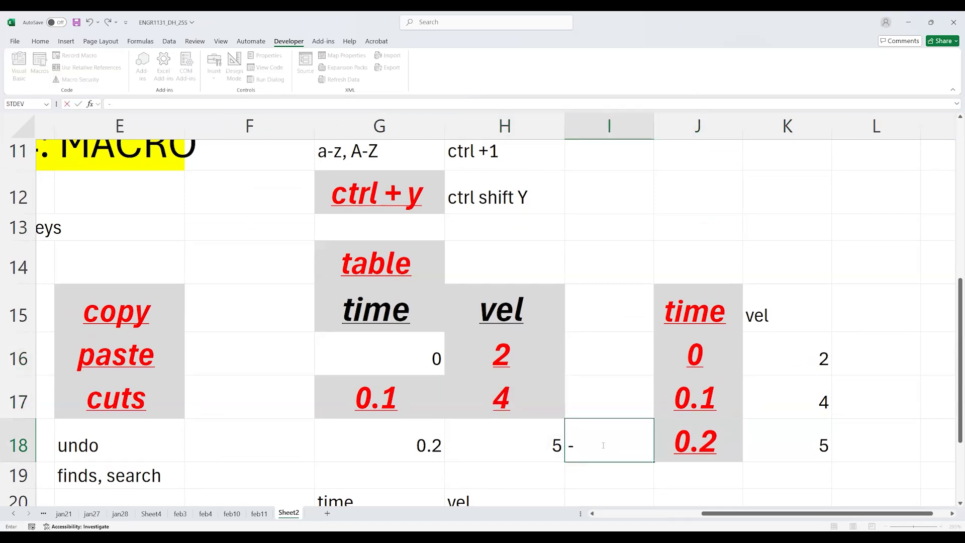
click(506, 347)
text(+)
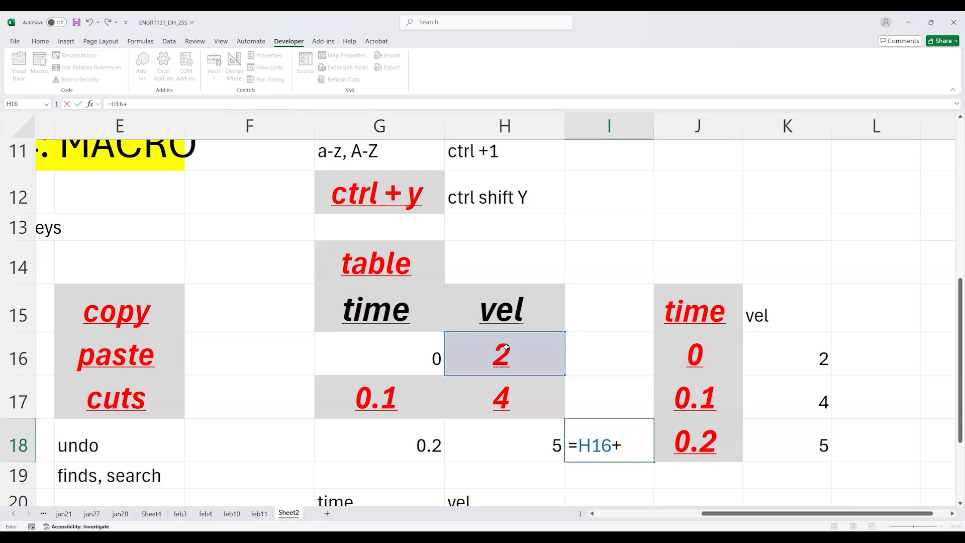
click(515, 402)
text(+)
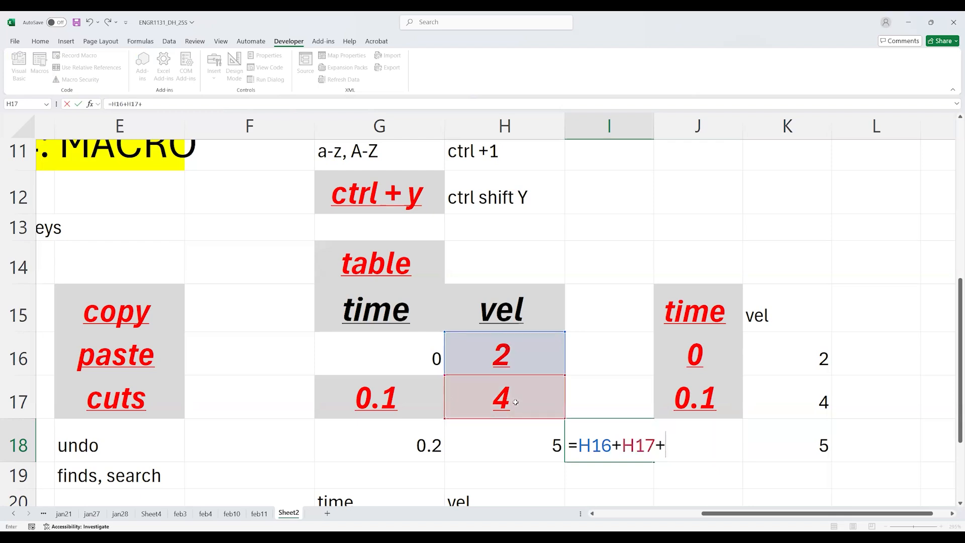
click(523, 434)
key(Return)
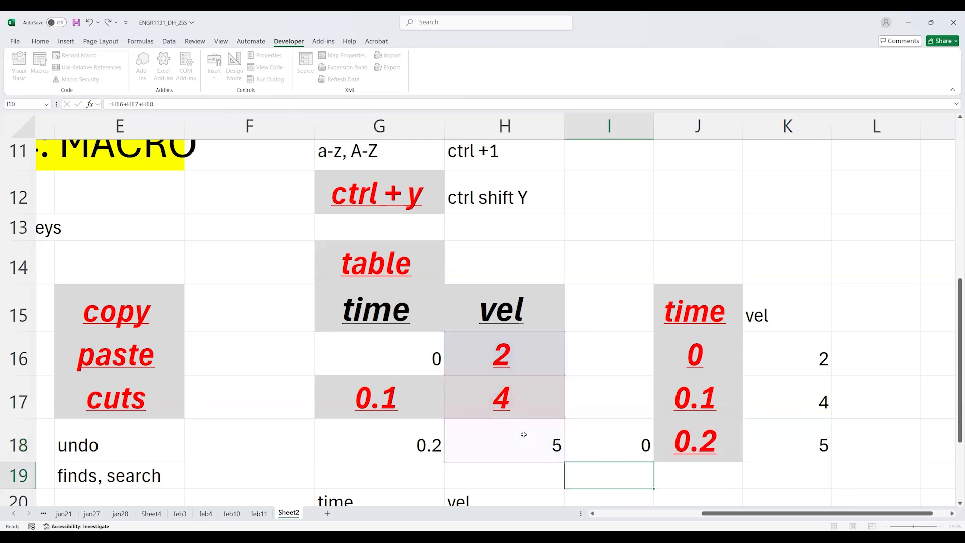
click(616, 445)
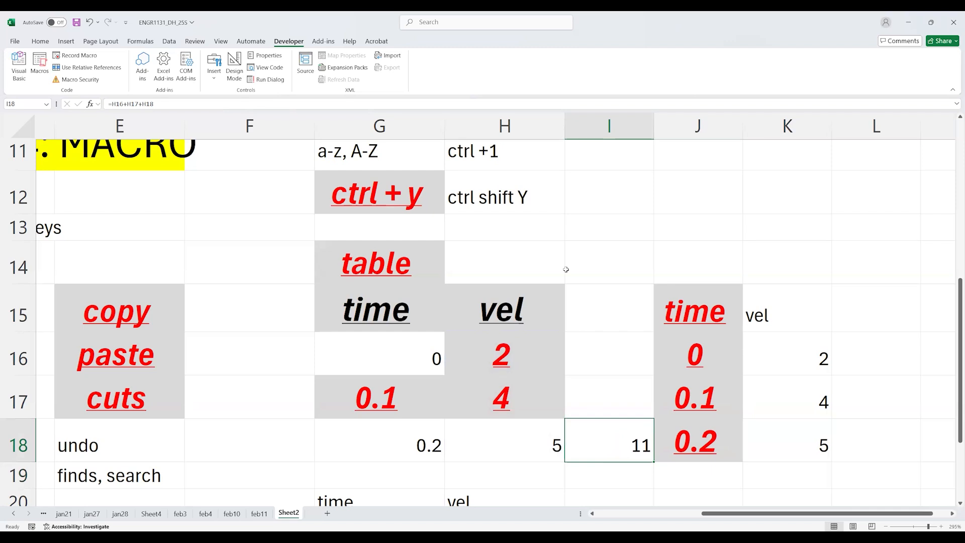
Delete the trial sum formula from cell I18.
click(528, 197)
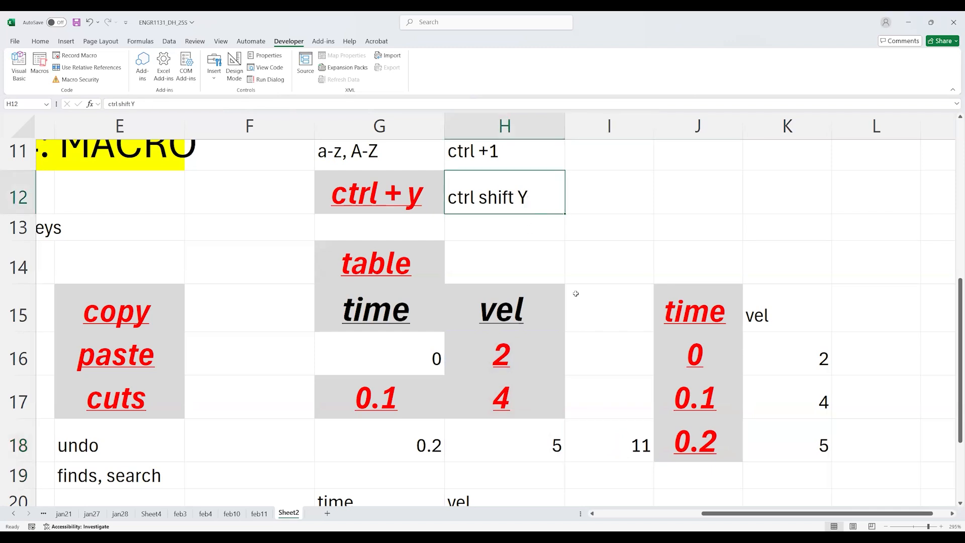
click(622, 437)
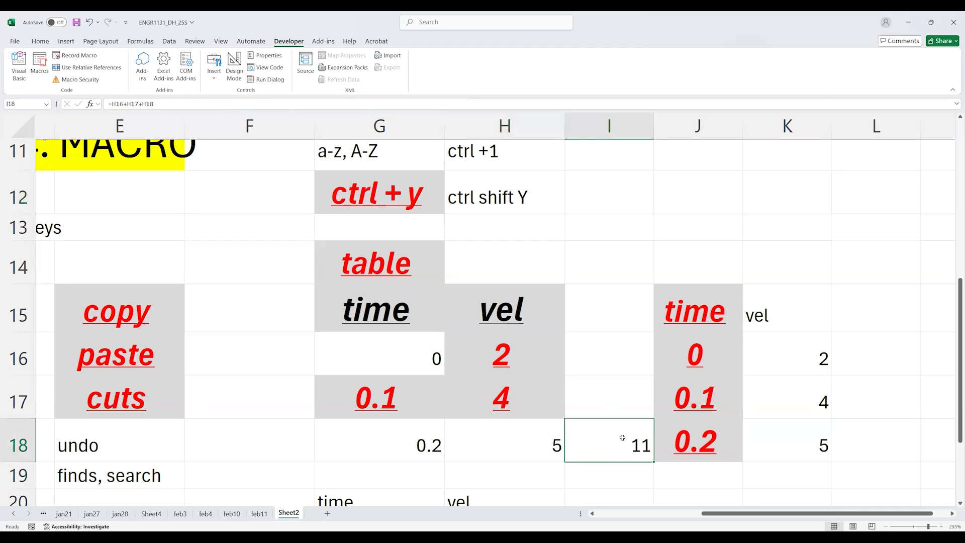
key(Delete)
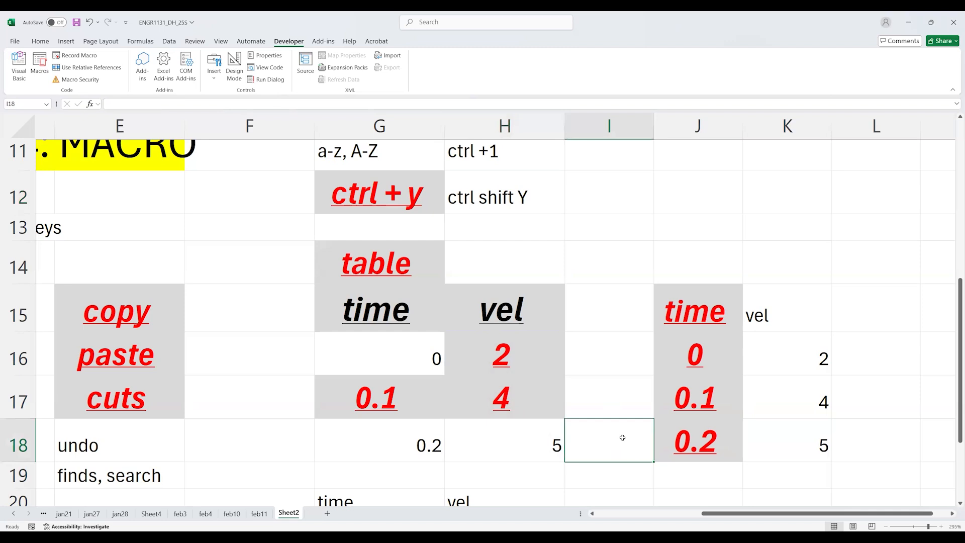
Start recording a macro named "add" with shortcut Ctrl+Shift+Y and a description saying it adds three cells.
click(90, 59)
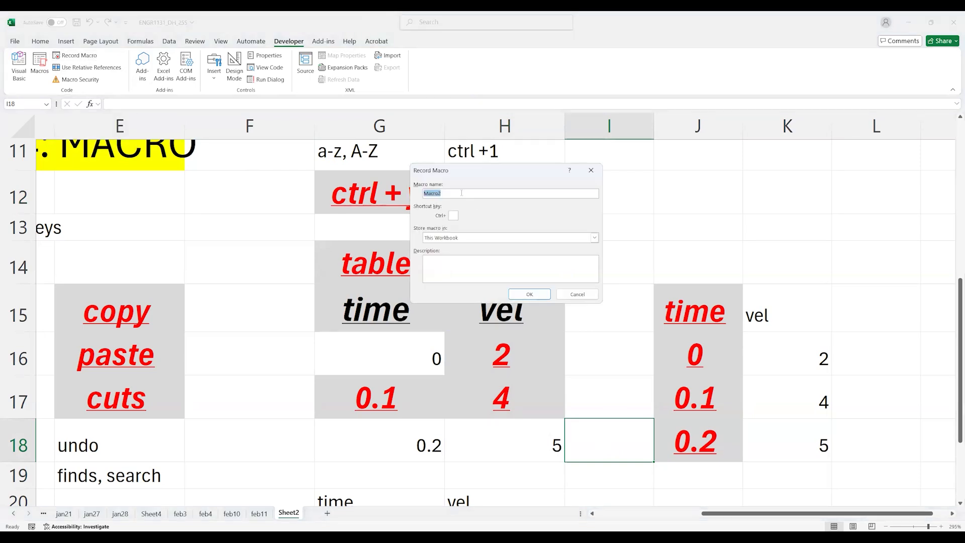
text(add)
text(Y)
key(BackSpace)
click(453, 257)
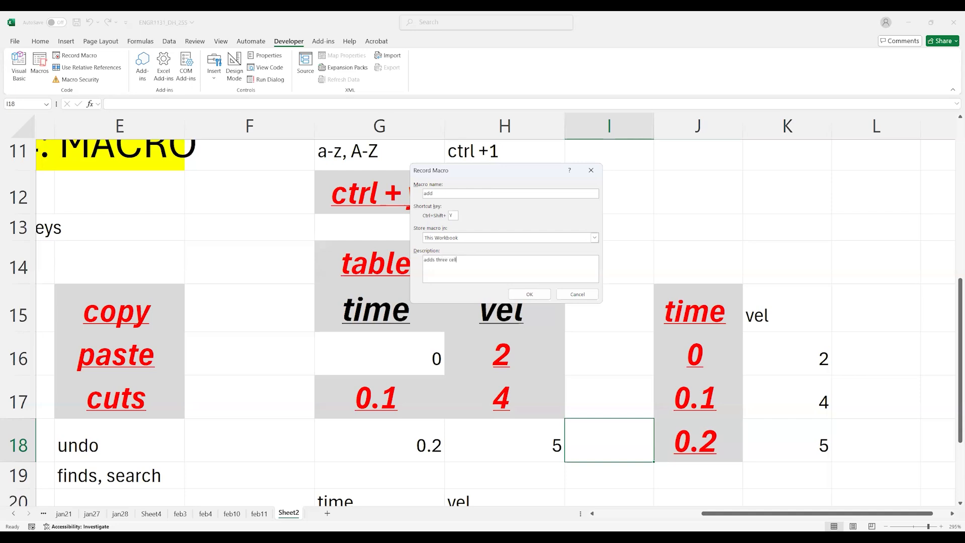
click(542, 296)
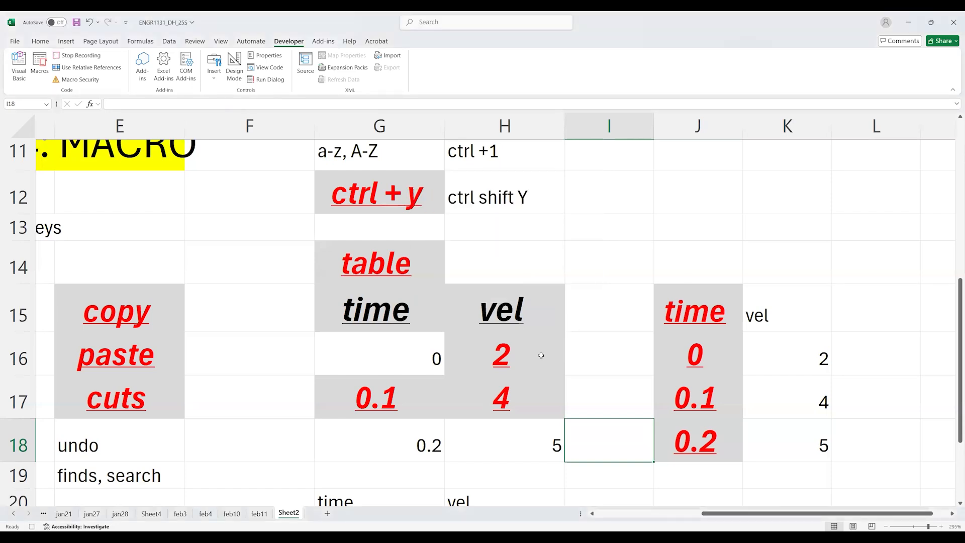
Record the formula =H16+H17+H18 in cell I18 and stop the macro recording.
text(=)
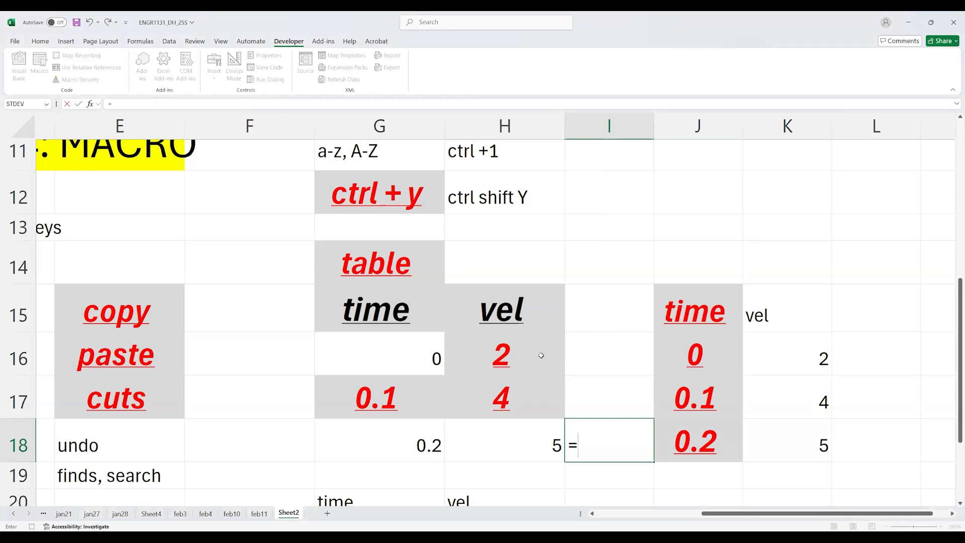
click(541, 355)
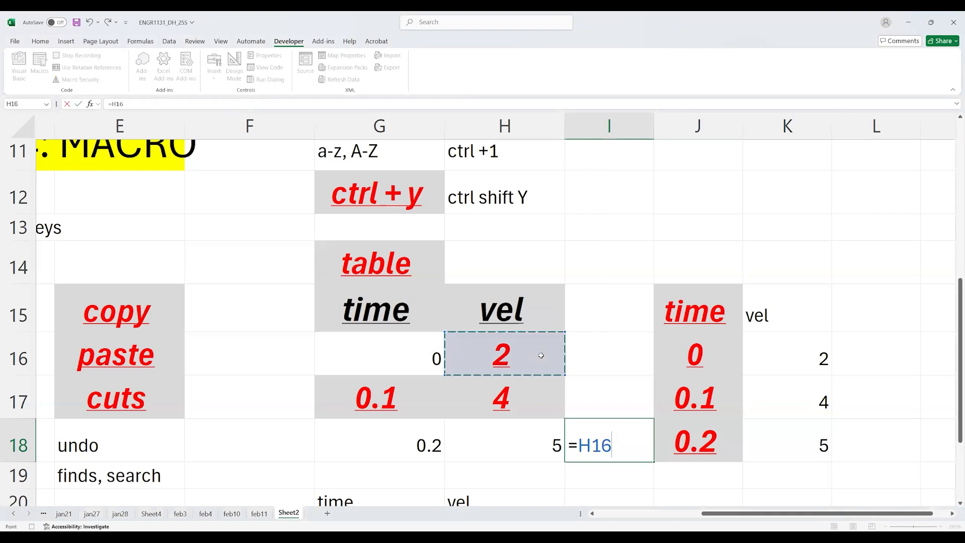
text(+)
click(545, 388)
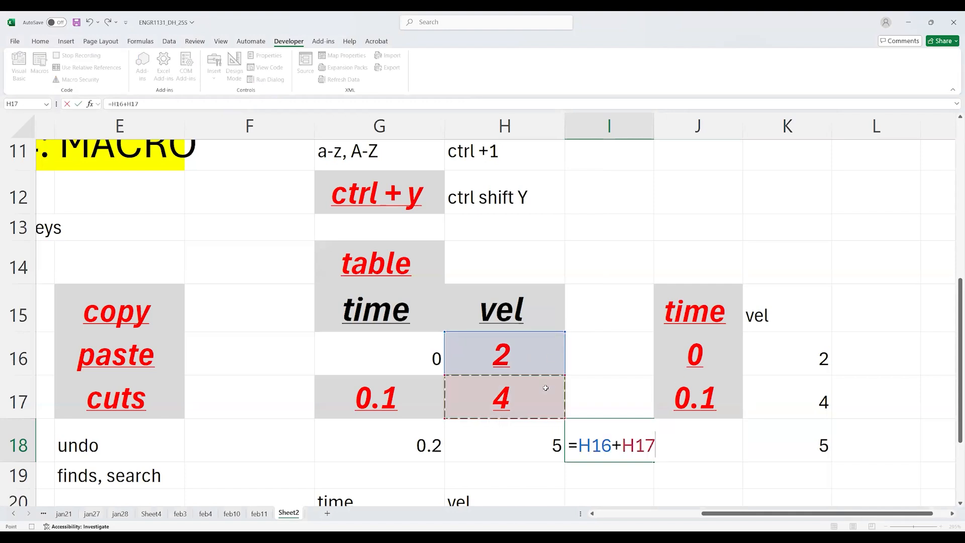
text(+)
click(552, 430)
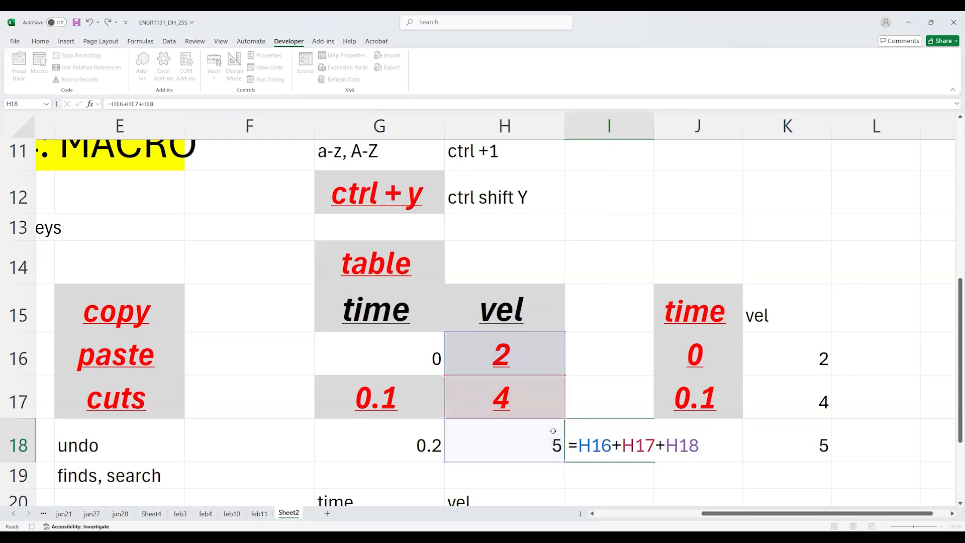
key(Return)
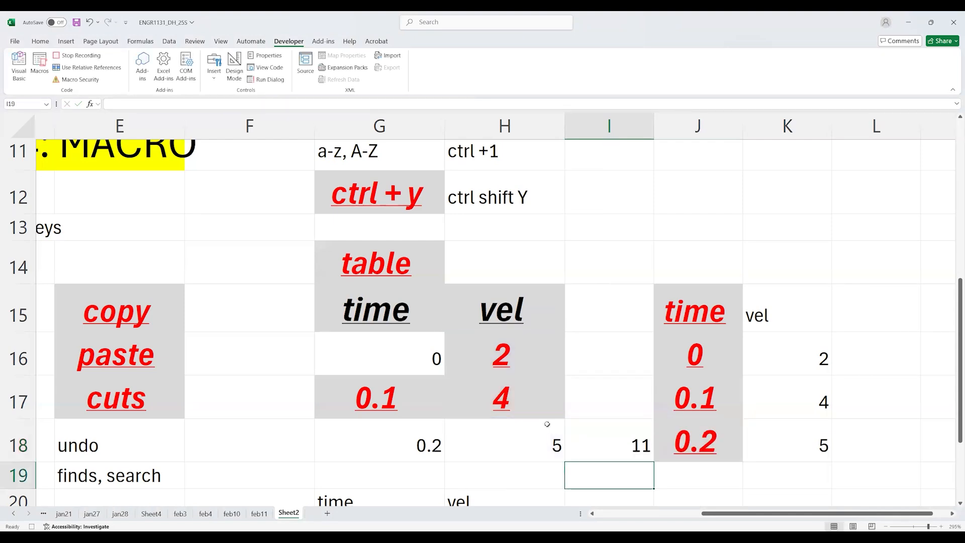
click(82, 56)
Copy the table range G14:K19 and make the 0 in cell G16 bold.
drag(385, 254, 757, 480)
key(ctrl+c)
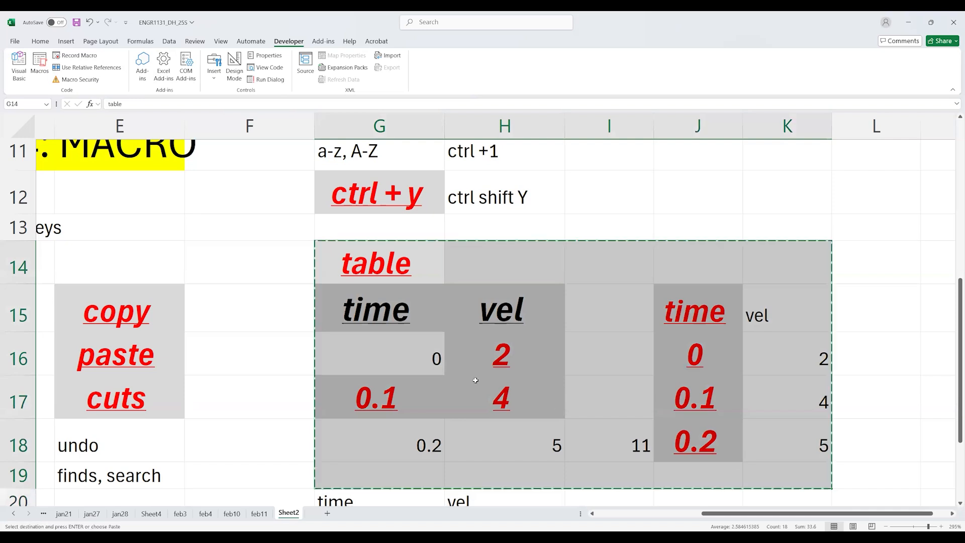
click(379, 338)
key(ctrl+b)
drag(367, 253, 773, 478)
key(ctrl+c)
click(405, 329)
ctrl+click(405, 330)
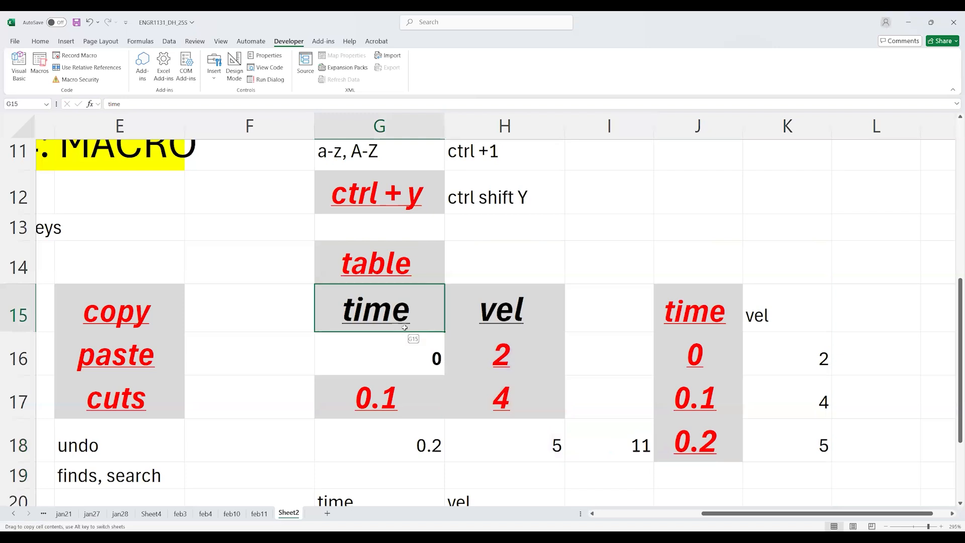
click(465, 257)
Insert five blank rows above the "our own hot keys" row, starting at row 13.
click(14, 227)
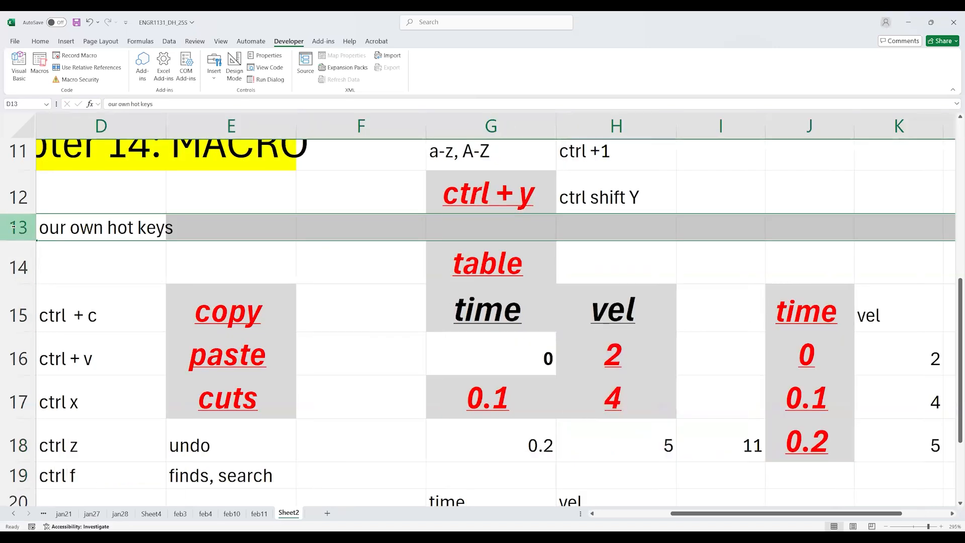
right_click(17, 229)
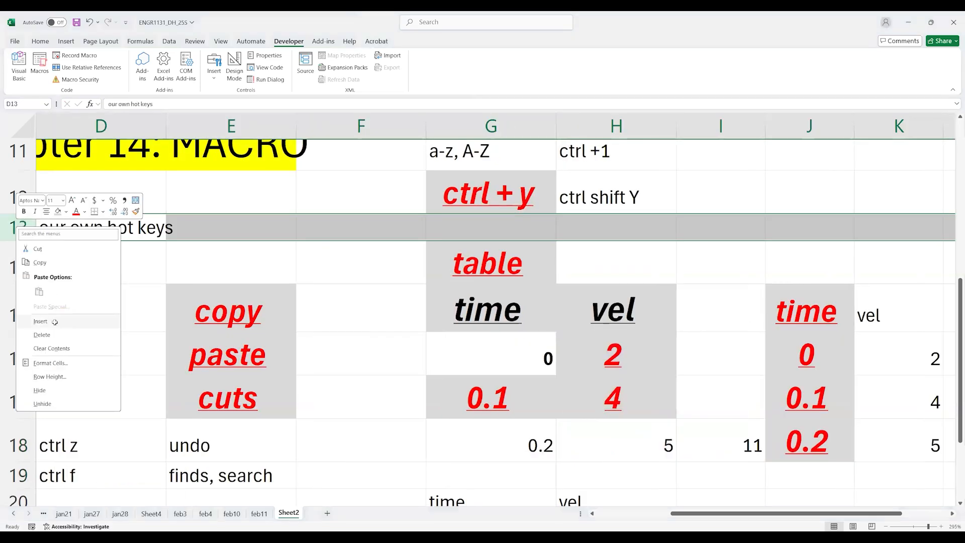
click(54, 322)
key(ctrl+y)
key(ctrl+y)
key(ctrl+y)
key(ctrl+y)
Move the "ctrl shift Y" note from H12 to G13 and label it "add" in H13.
click(613, 199)
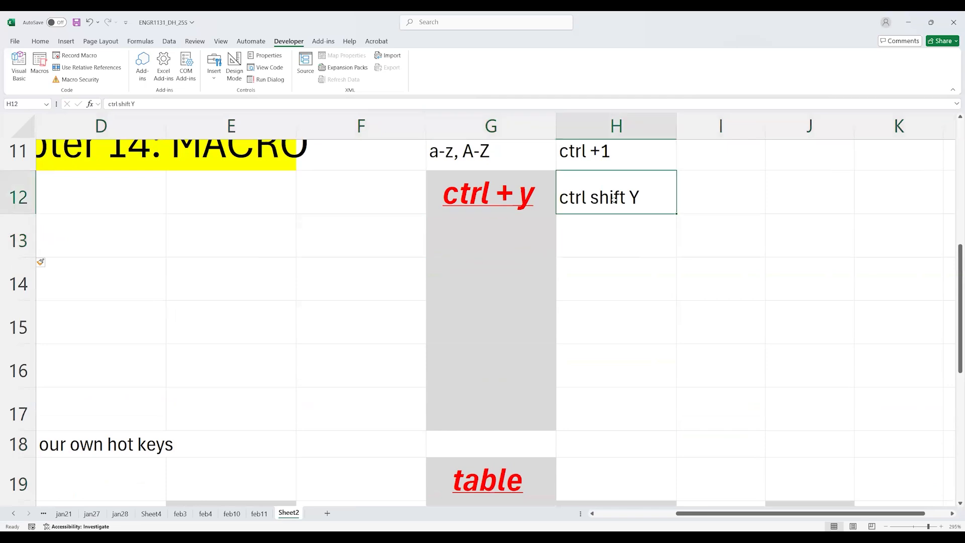
key(ctrl+x)
click(510, 234)
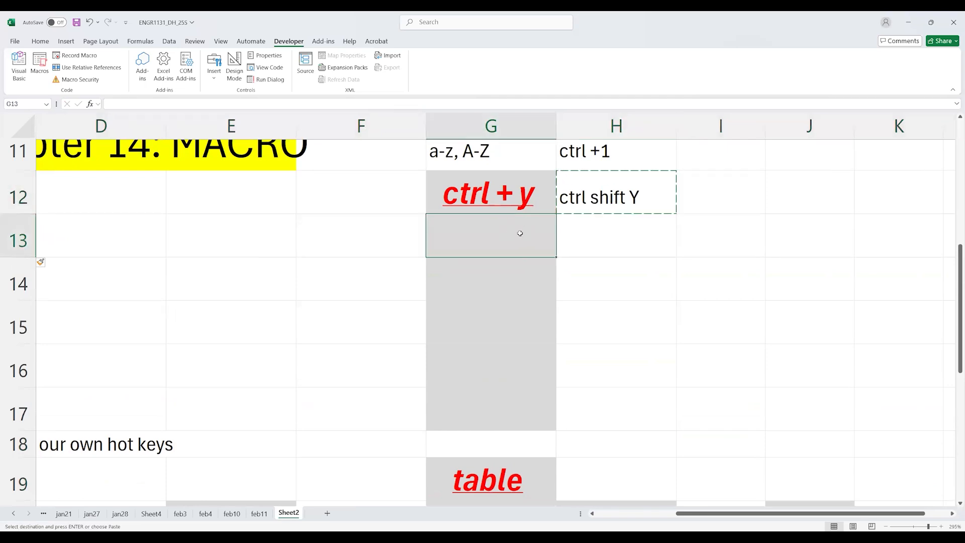
key(ctrl+v)
click(588, 229)
text(add)
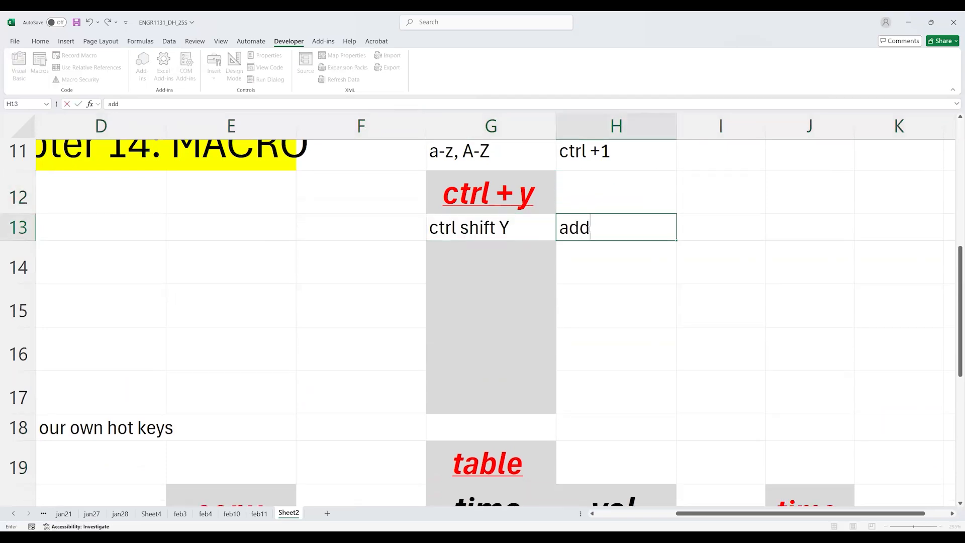
key(Tab)
Enter "formatting" in H12 as the label for the ctrl + y hot key.
key(Up)
key(Left)
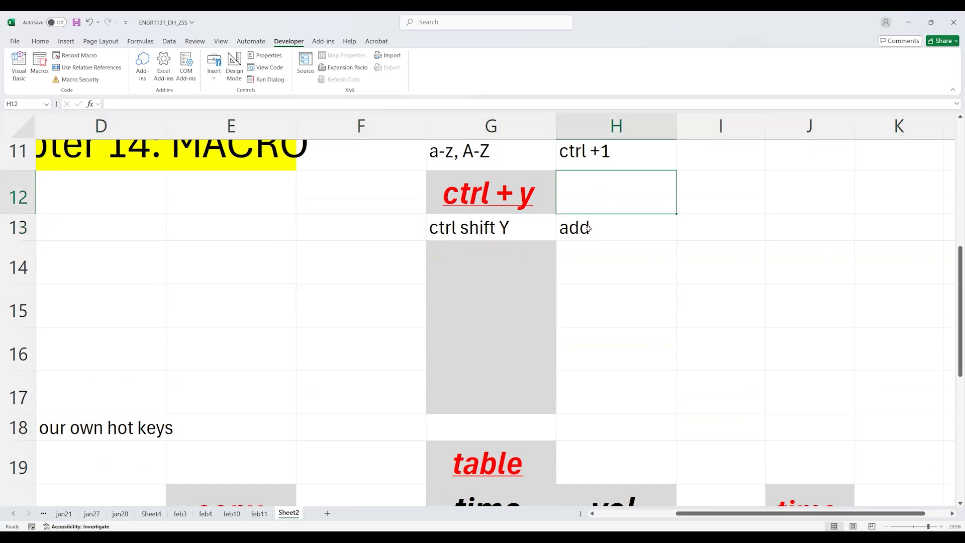
text(fora)
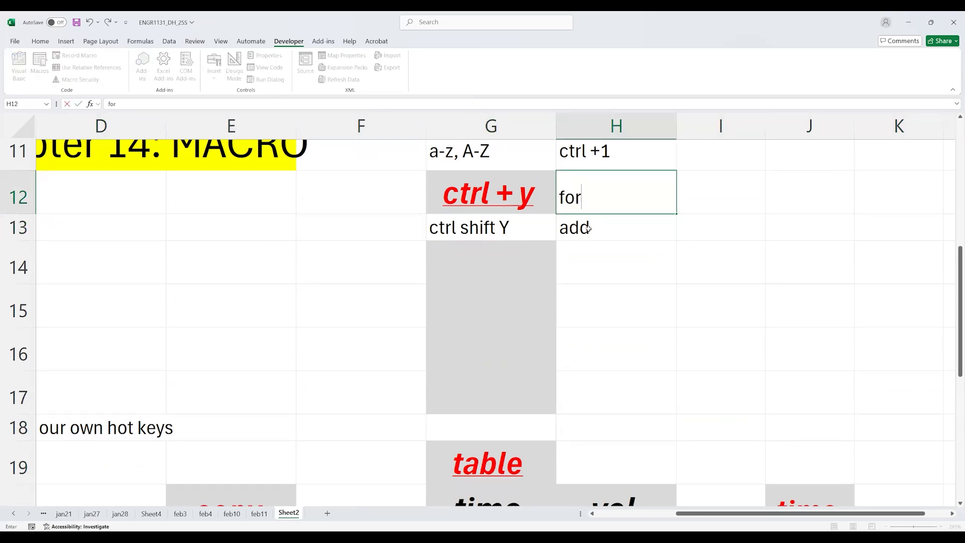
key(BackSpace)
text(matting)
key(Return)
Examine the ctrl shift Y note row, the sum formula in I23 and the source cells H21:H23.
scroll(604, 257, down, 3)
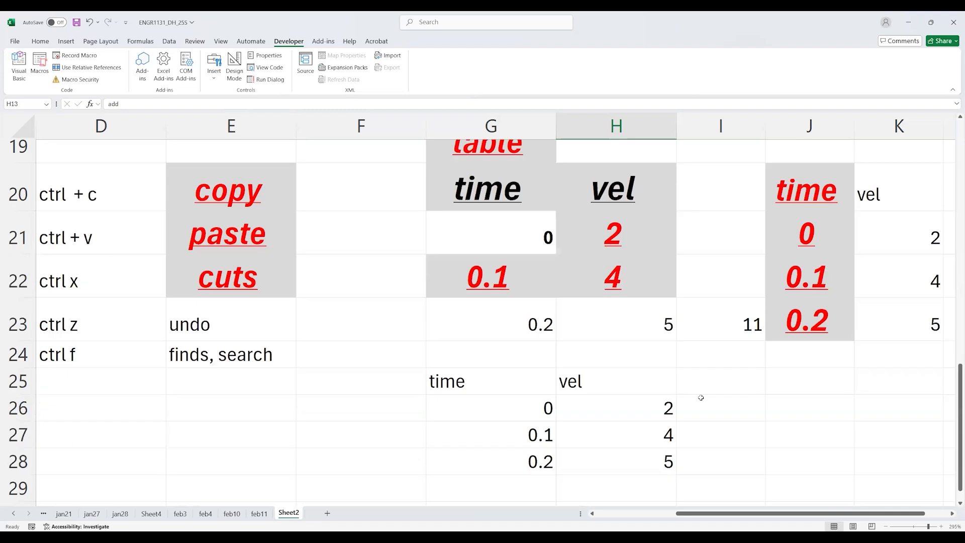
scroll(700, 398, up, 5)
drag(475, 470, 613, 472)
scroll(613, 472, down, 5)
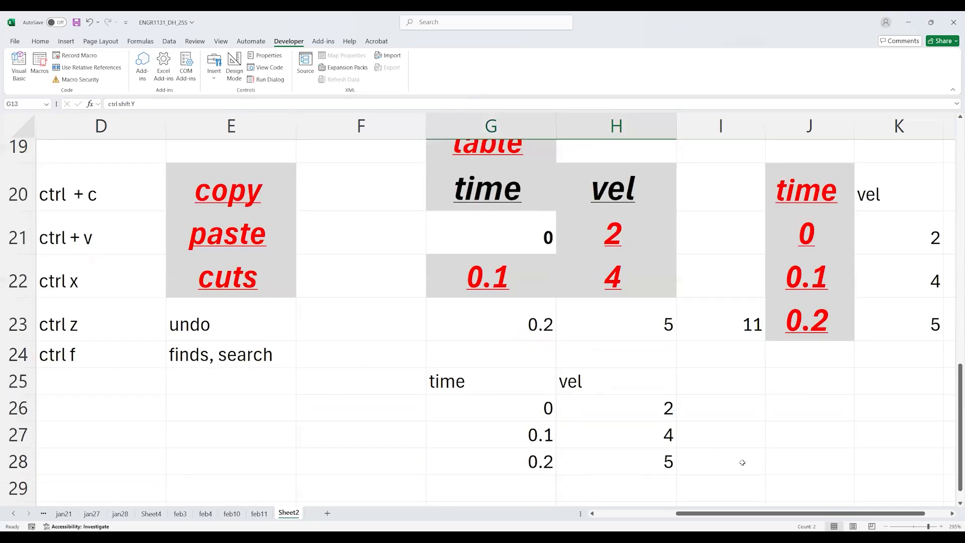
click(711, 308)
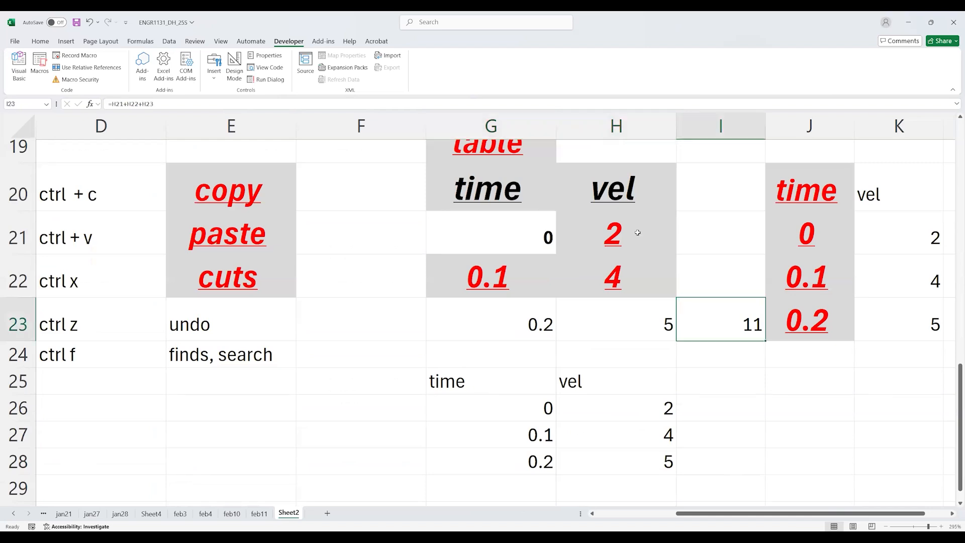
click(643, 316)
click(646, 278)
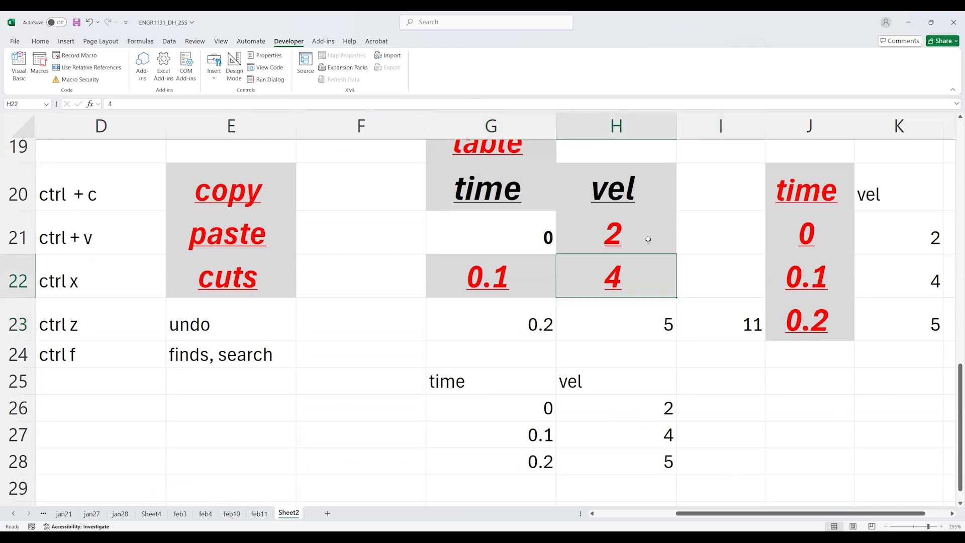
click(648, 242)
click(648, 273)
click(647, 322)
drag(652, 237, 652, 320)
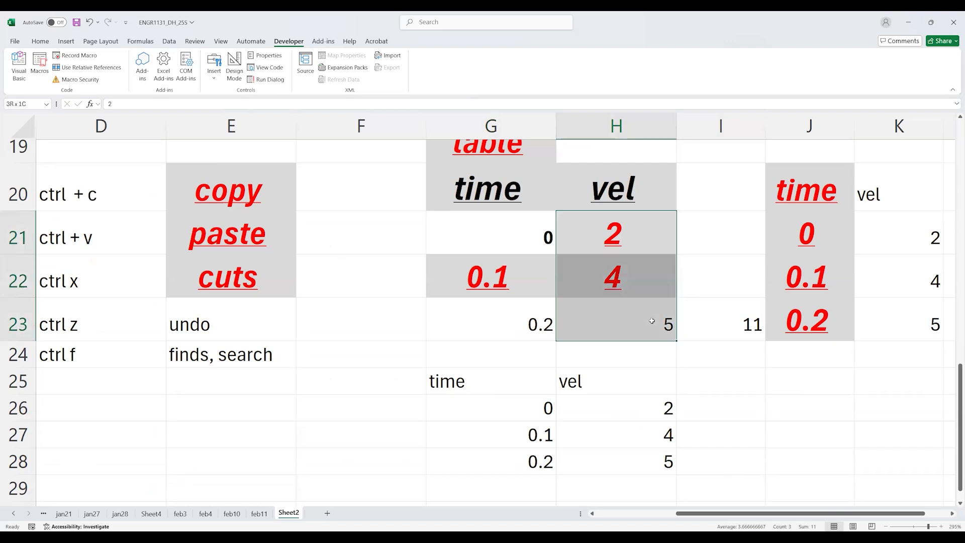
Run the add macro in cell I28, inspect its formula and clear the result.
click(720, 465)
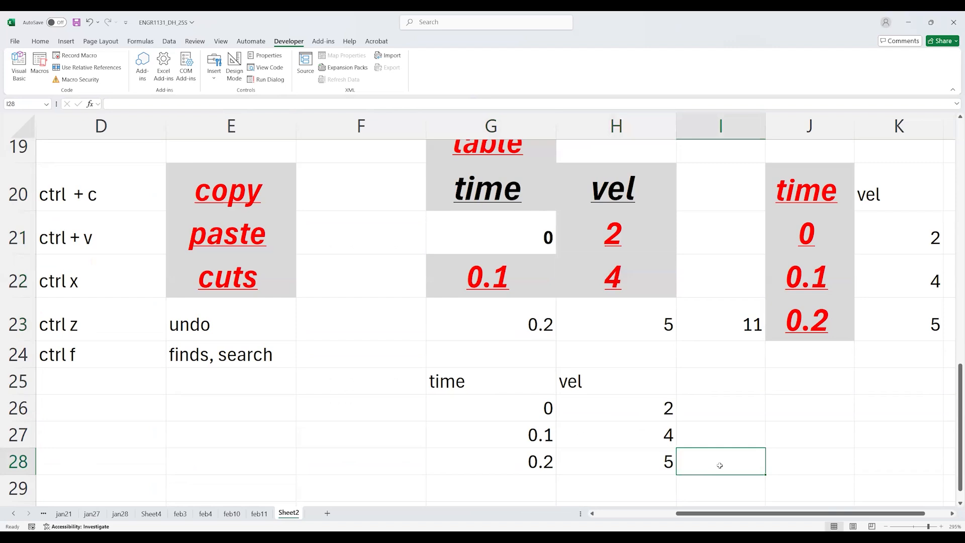
key(ctrl+z)
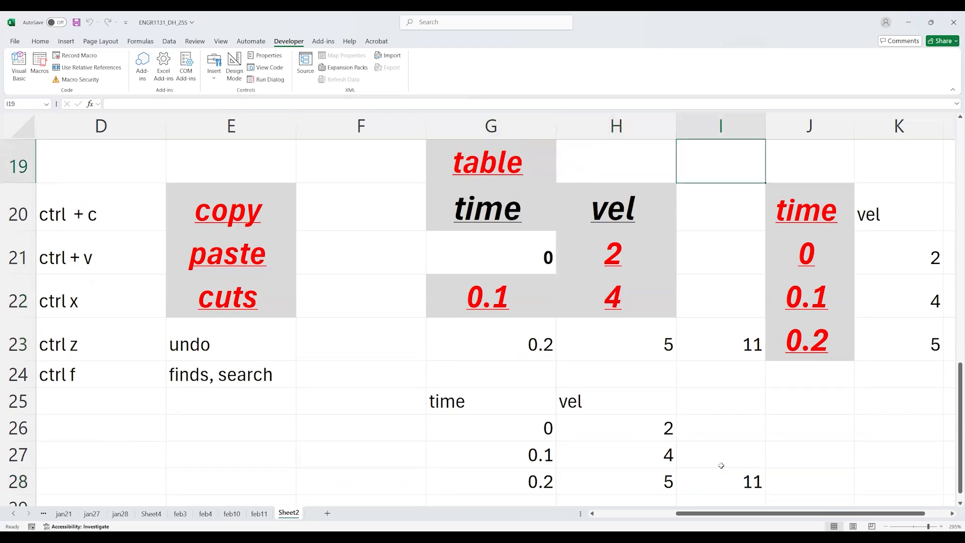
click(722, 481)
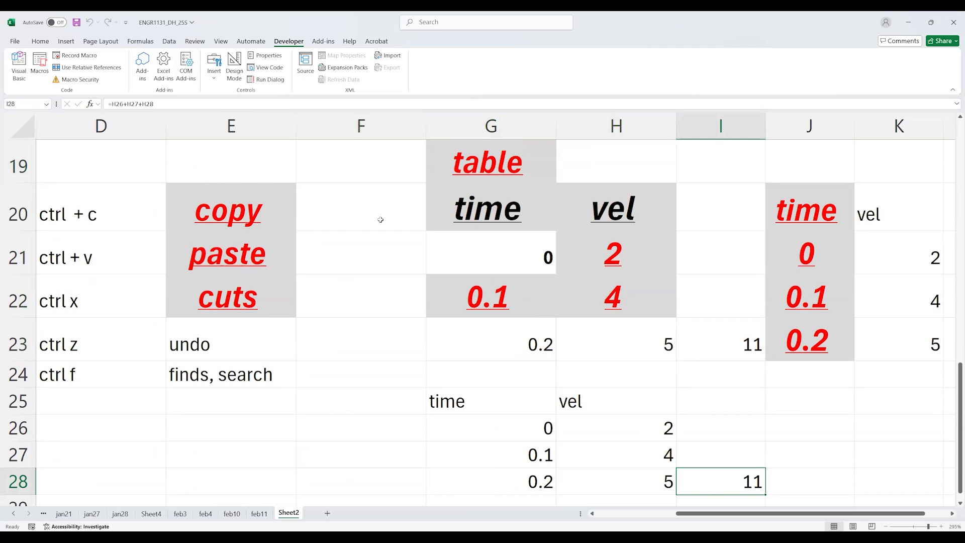
key(Delete)
Fill cell I28 with yellow and run the add macro there, checking which cells its formula references.
click(40, 41)
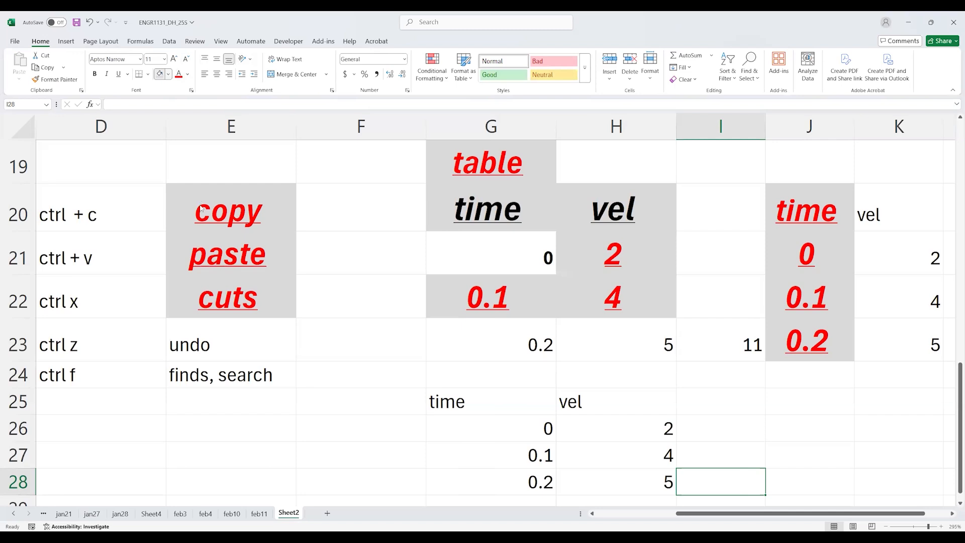
click(168, 74)
click(722, 484)
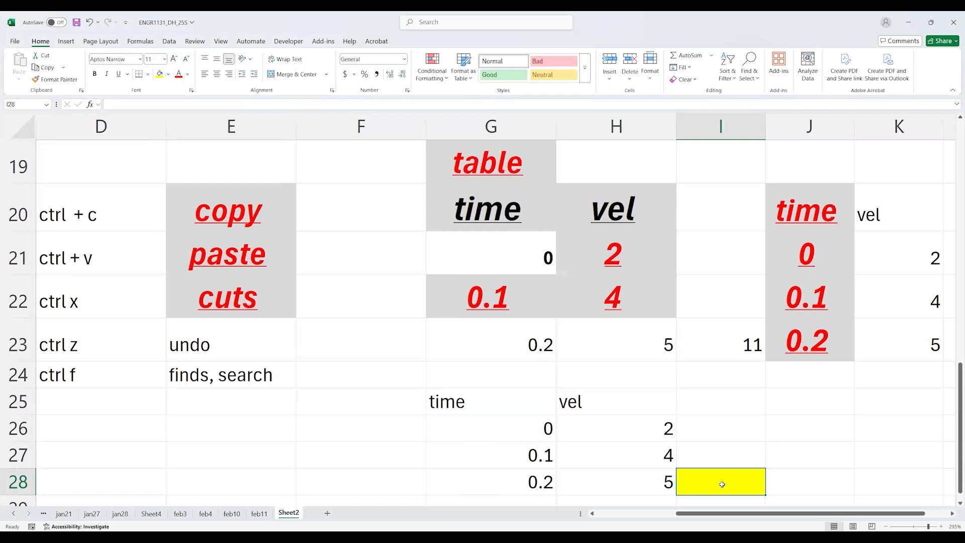
key(ctrl+shift+s)
double_click(733, 482)
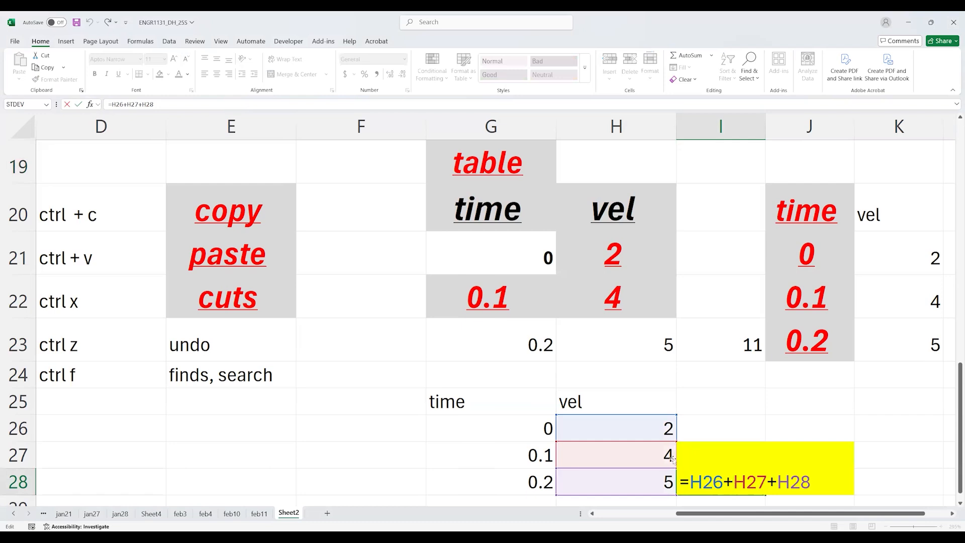
key(Escape)
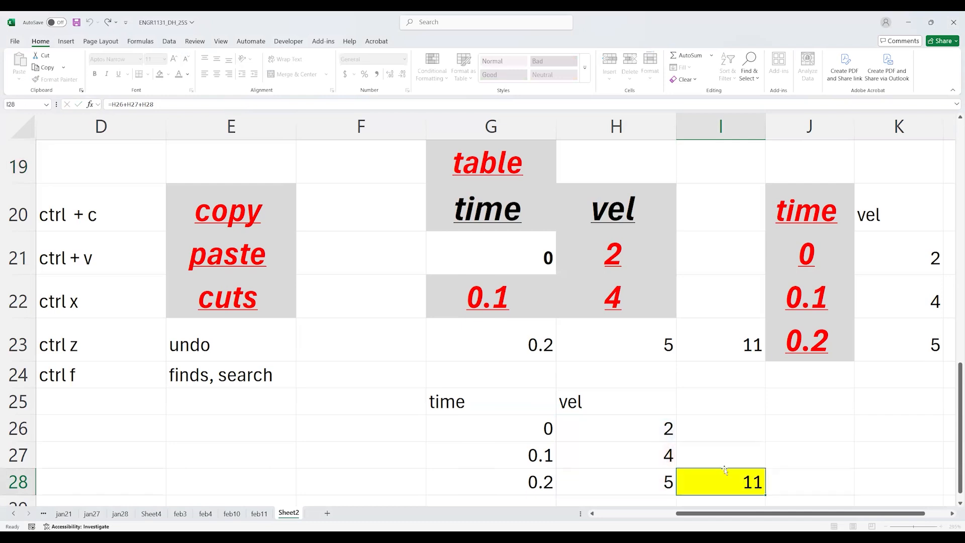
Run the add macro in the empty cell I35 and inspect the cell references in its formula.
scroll(724, 470, down, 3)
click(745, 348)
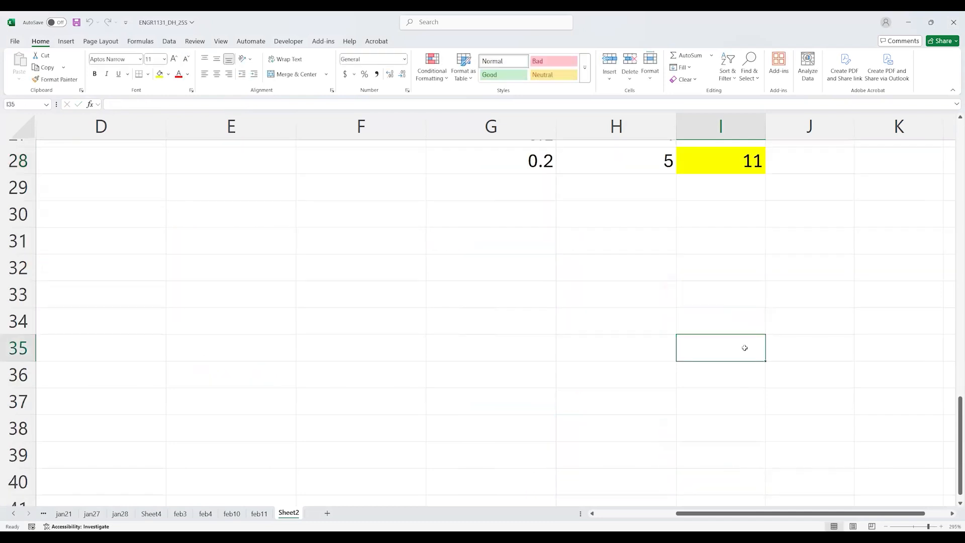
key(Page_Up)
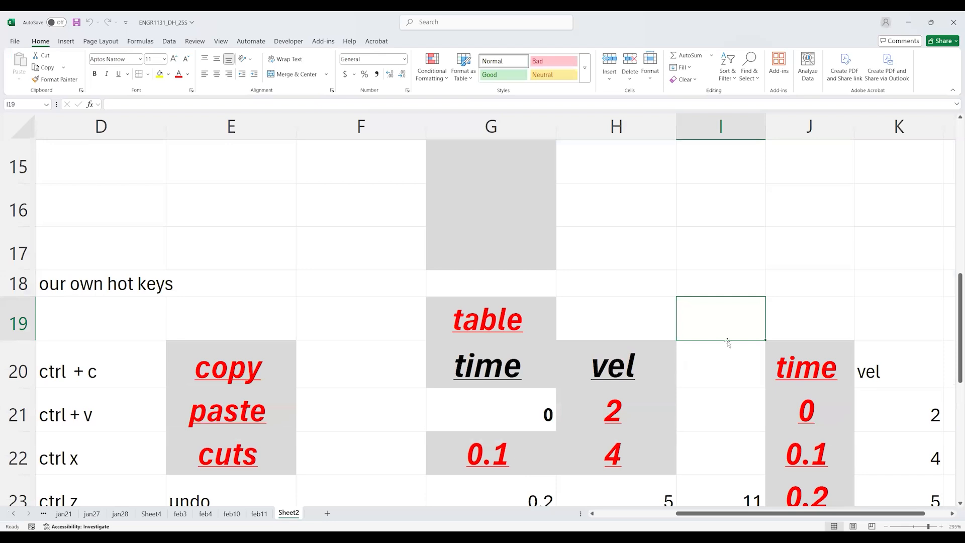
scroll(727, 342, down, 6)
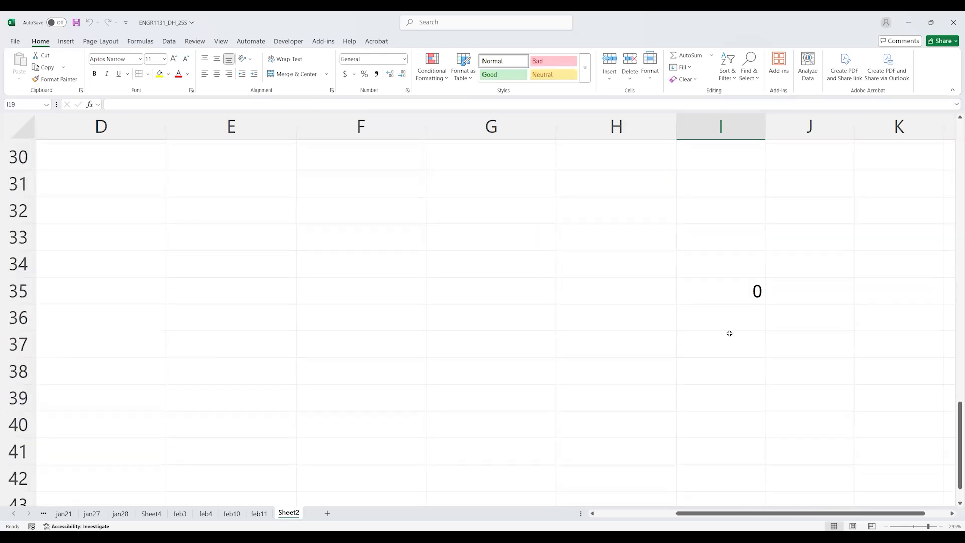
scroll(741, 293, up, 2)
double_click(743, 340)
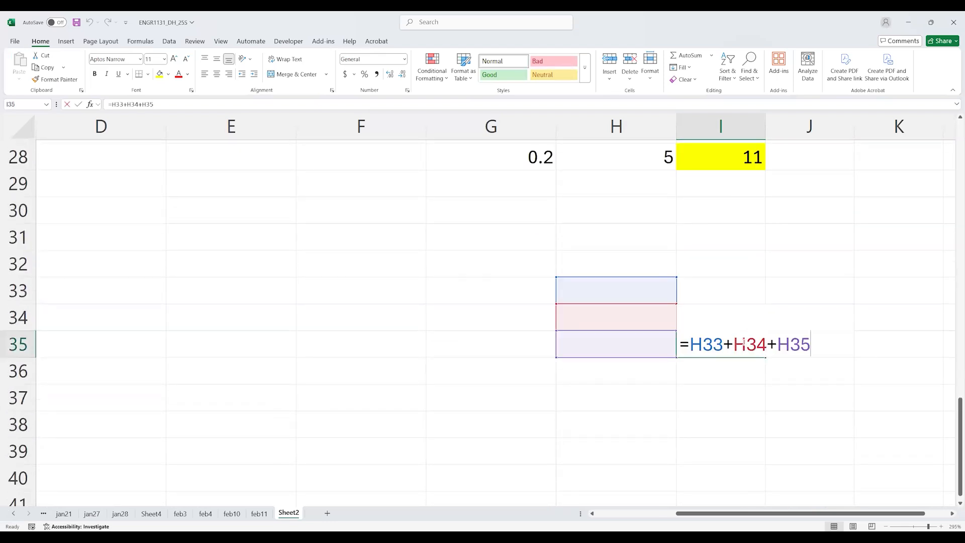
Run the add macro in cell F32 and check that its formula references the three cells in column E.
click(342, 254)
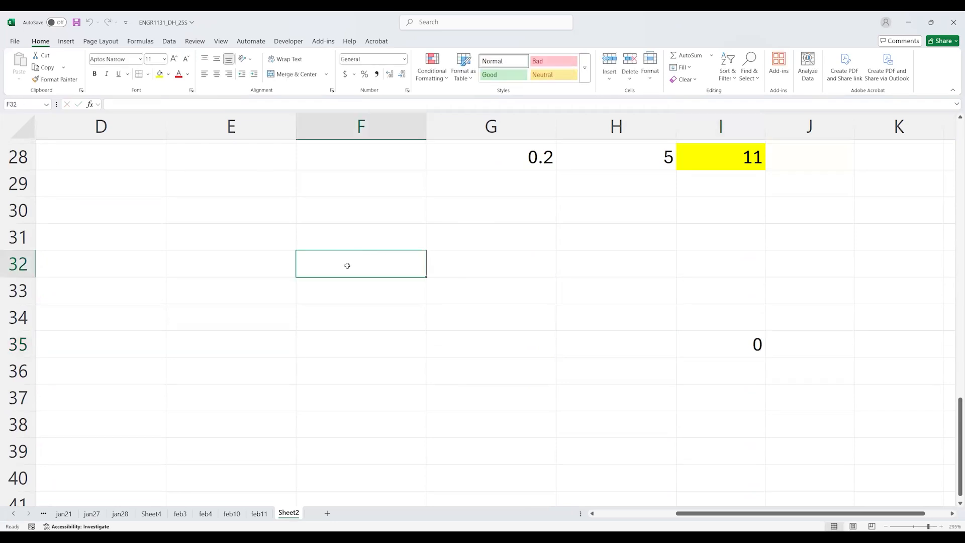
key(ctrl+q)
scroll(388, 297, down, 3)
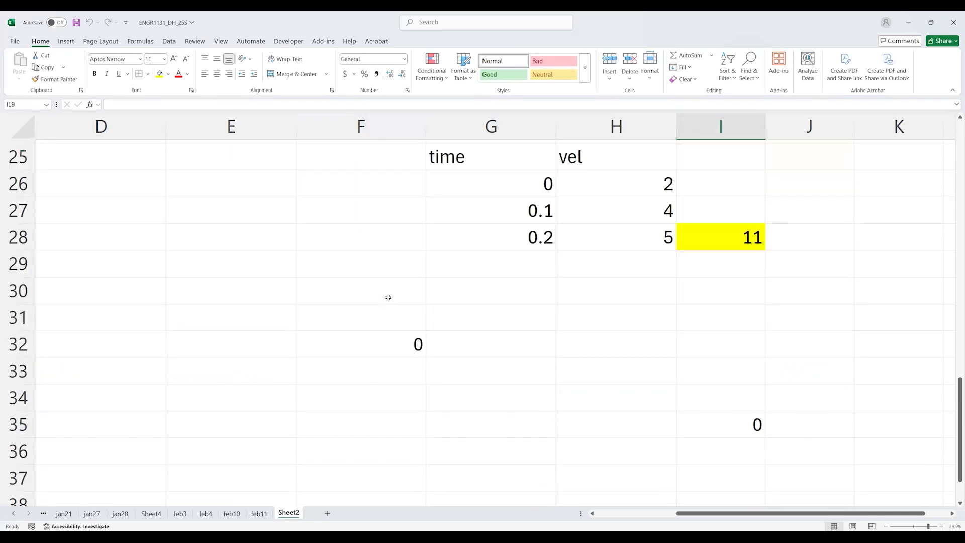
click(383, 339)
double_click(384, 340)
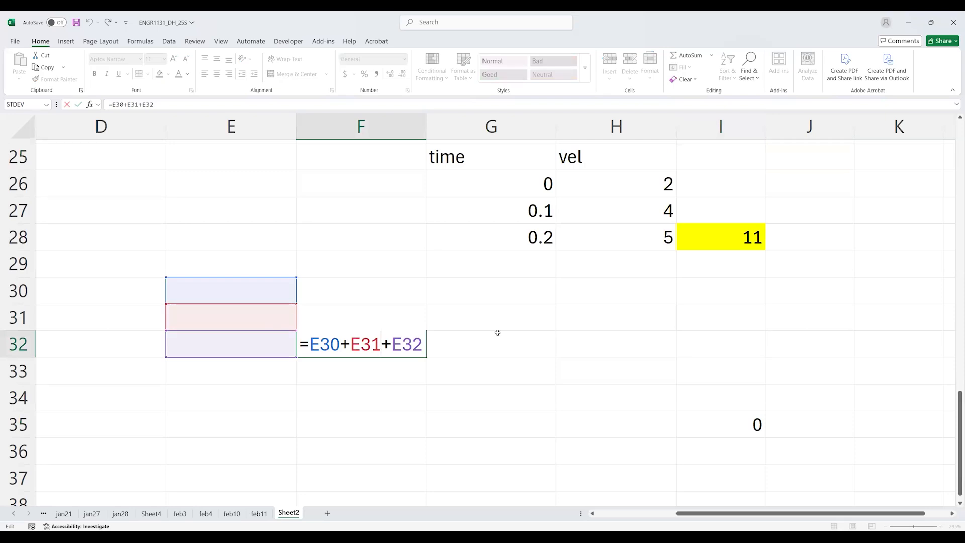
key(Escape)
Run the add macro in cell F22 beside the copy, paste and cuts text cells and inspect its formula.
click(510, 293)
scroll(333, 311, up, 1)
scroll(334, 312, up, 2)
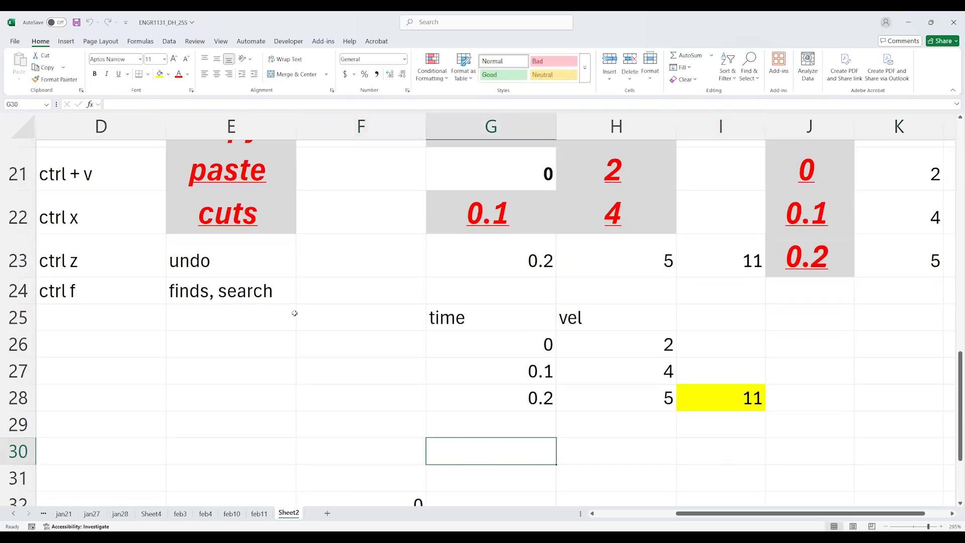
click(326, 287)
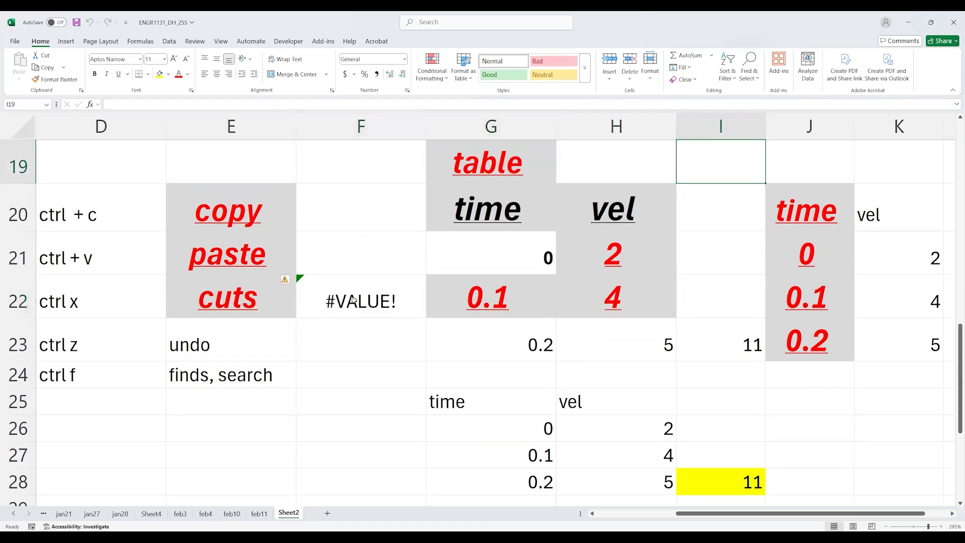
click(355, 299)
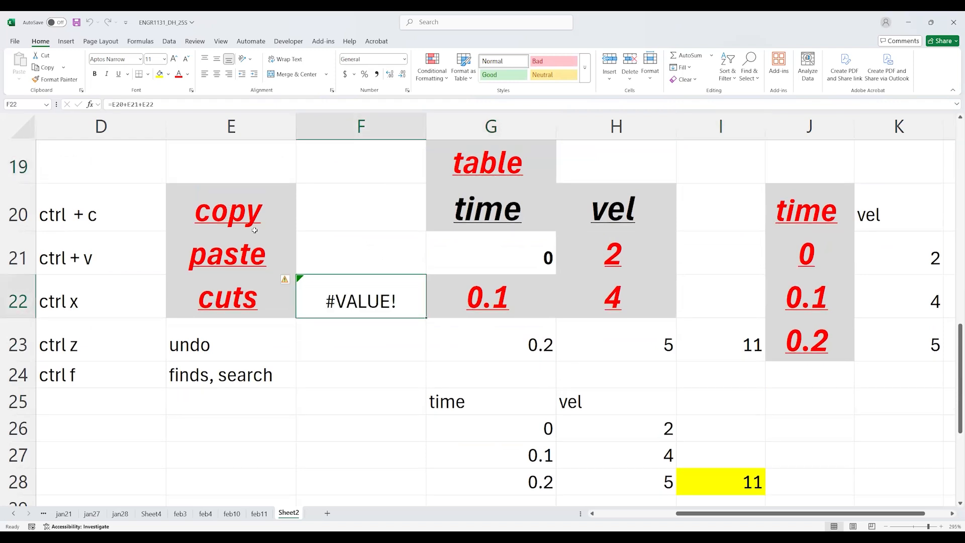
double_click(348, 290)
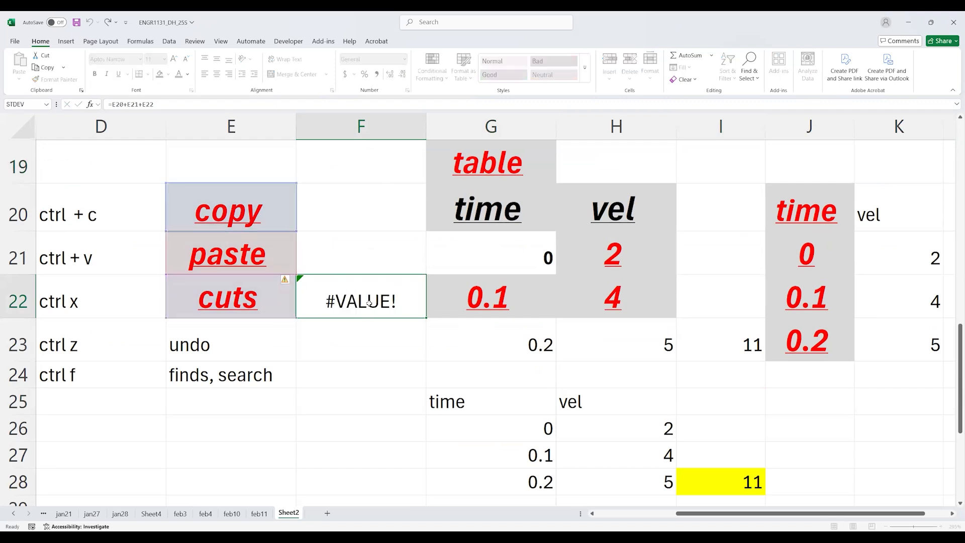
key(Escape)
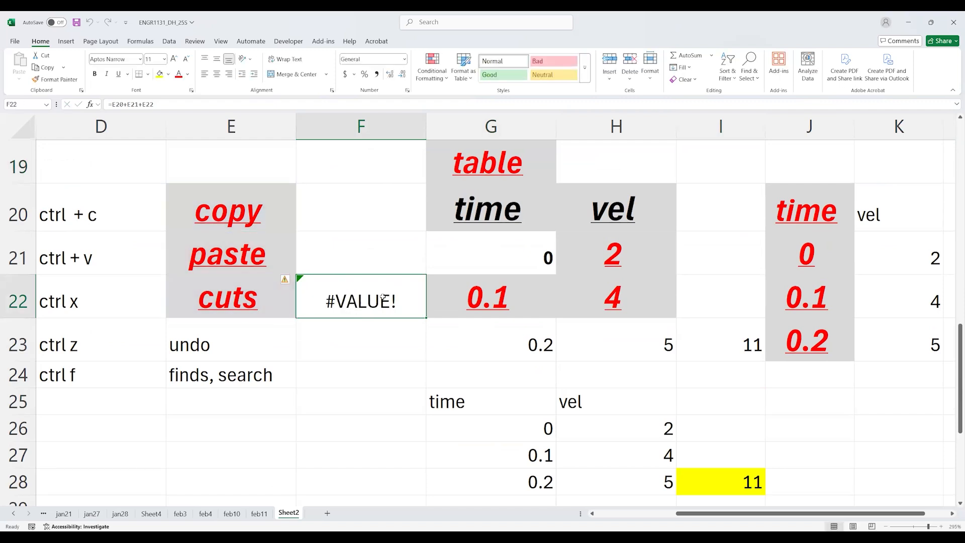
click(389, 357)
click(387, 401)
click(383, 438)
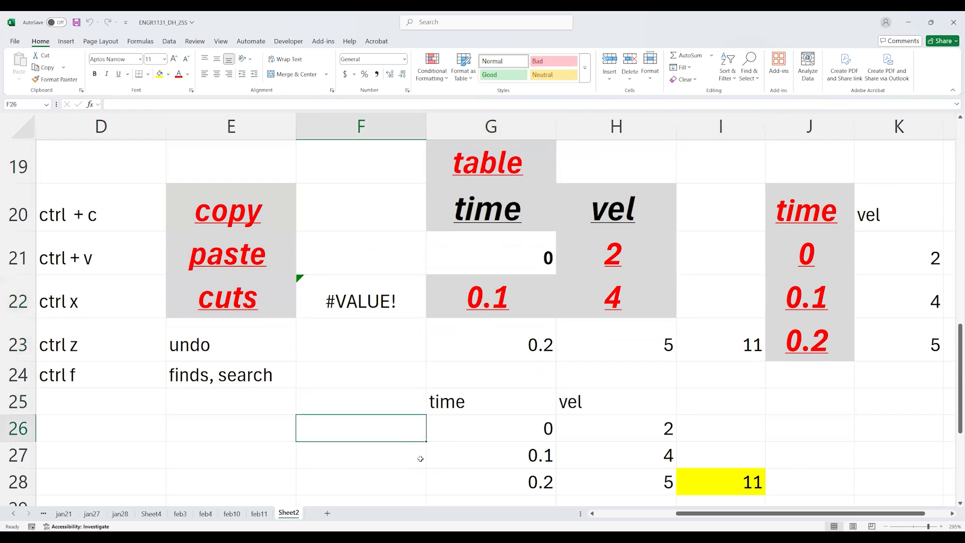
click(368, 304)
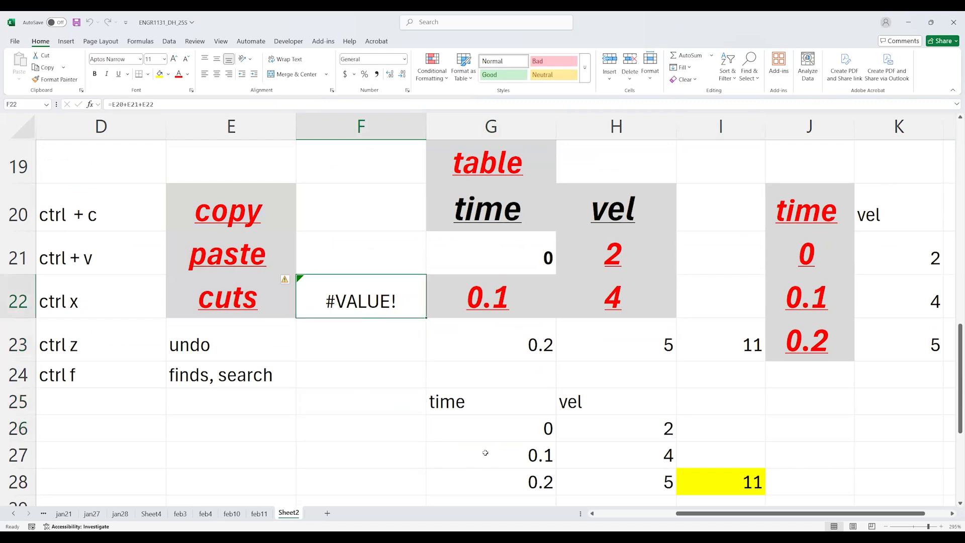
Run the add macro in cell F39 and inspect the cell references in its formula.
click(377, 444)
scroll(352, 427, down, 4)
click(310, 370)
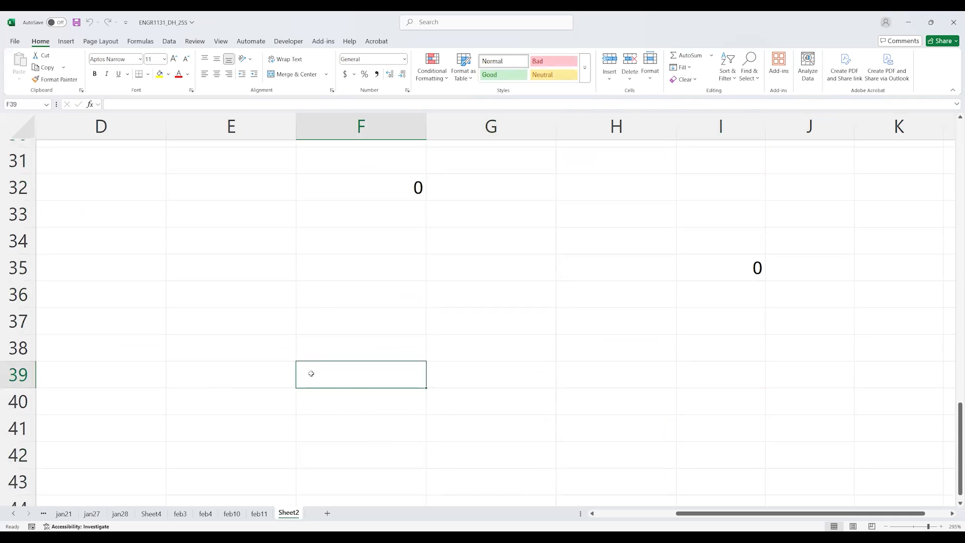
key(ctrl+q)
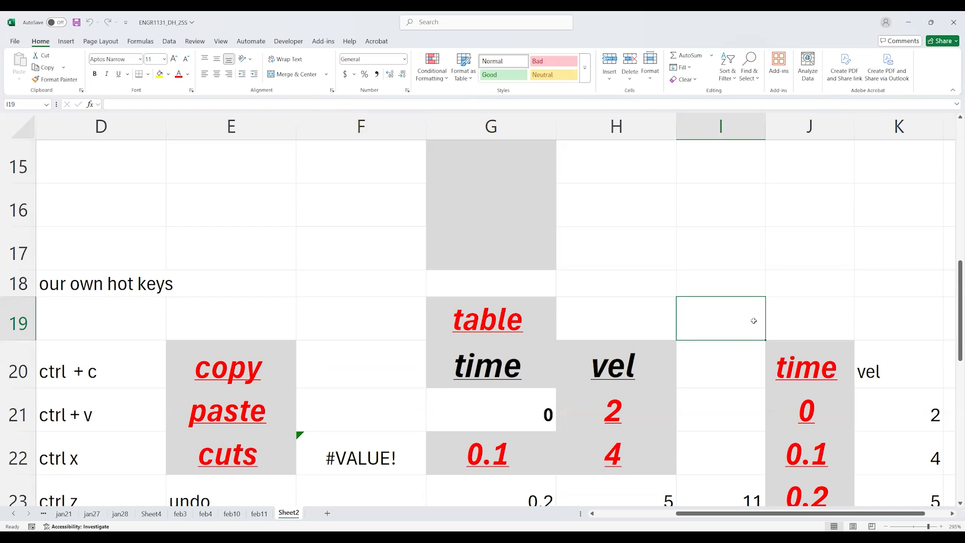
scroll(753, 320, down, 6)
click(402, 294)
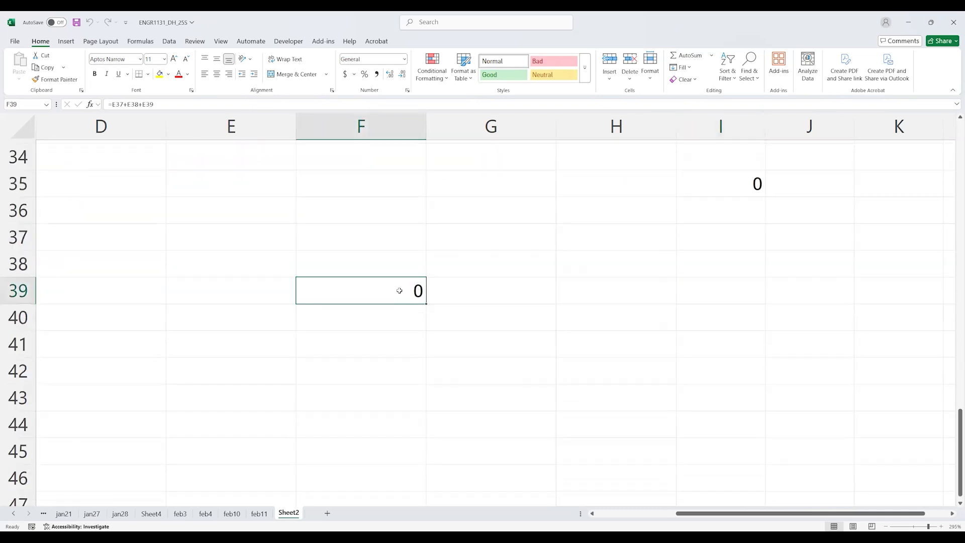
double_click(400, 291)
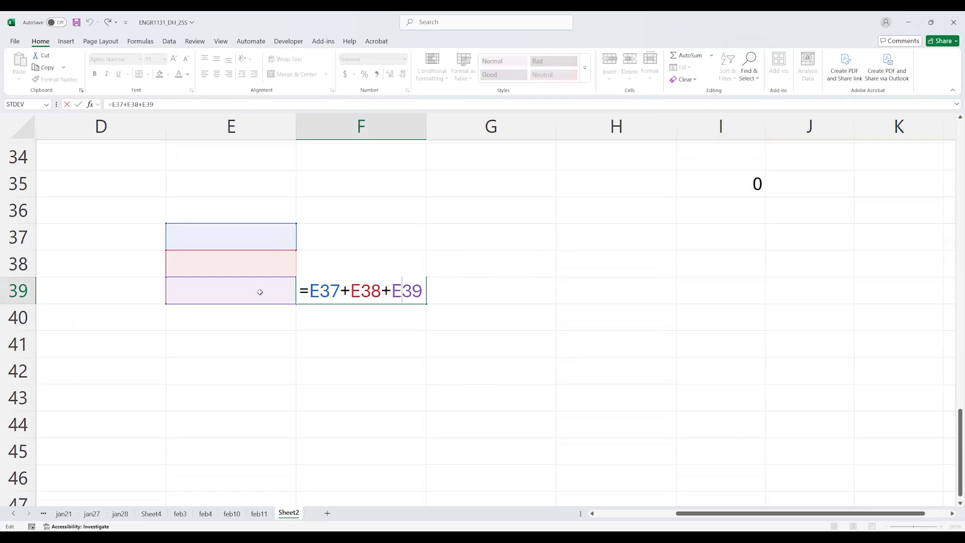
Copy the time values 0, 0.1 and 0.2 from G26:G28 into G33:G35.
key(Escape)
scroll(394, 297, up, 6)
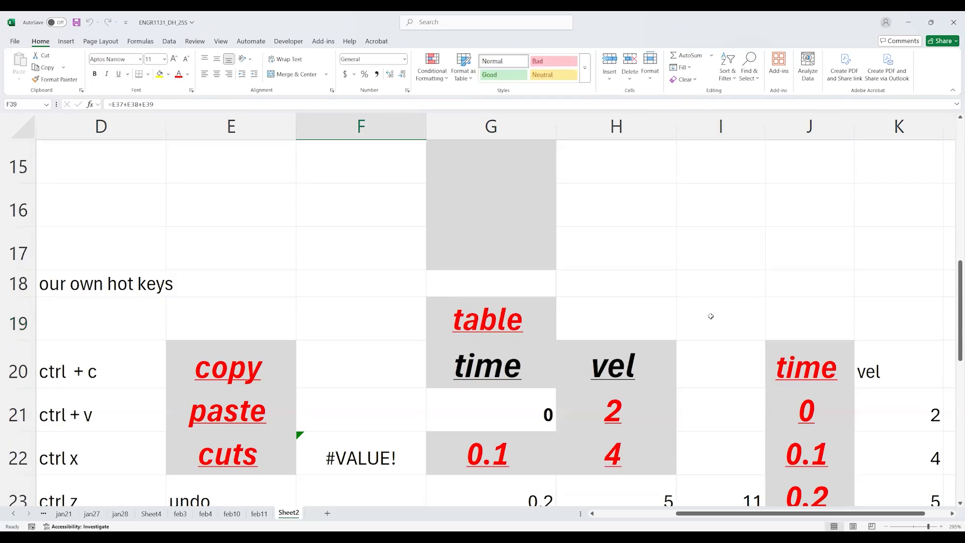
click(711, 316)
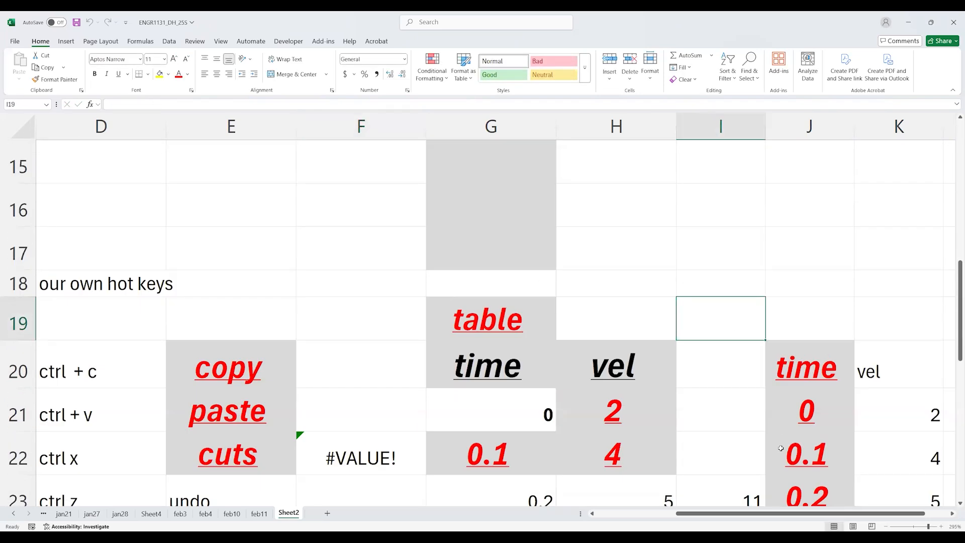
drag(755, 515, 779, 513)
scroll(889, 452, down, 4)
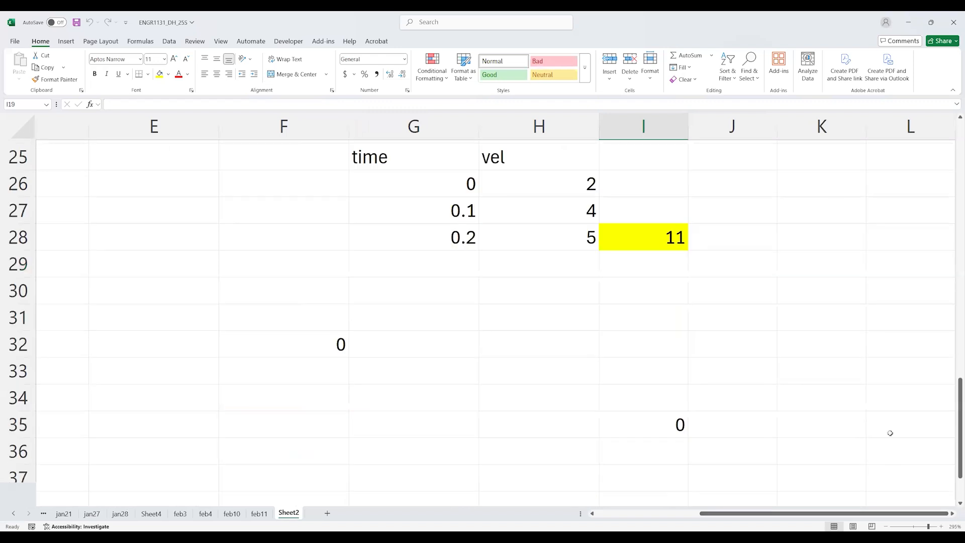
drag(465, 188, 472, 273)
key(ctrl+c)
click(430, 369)
key(ctrl+v)
Run the add macro in cell H35 beside the copied time values and inspect its formula.
click(520, 424)
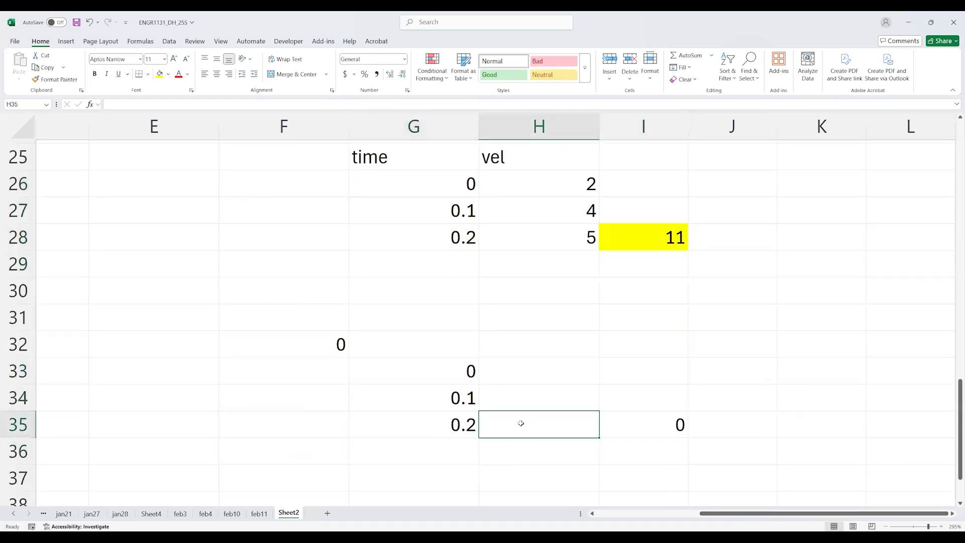
click(463, 397)
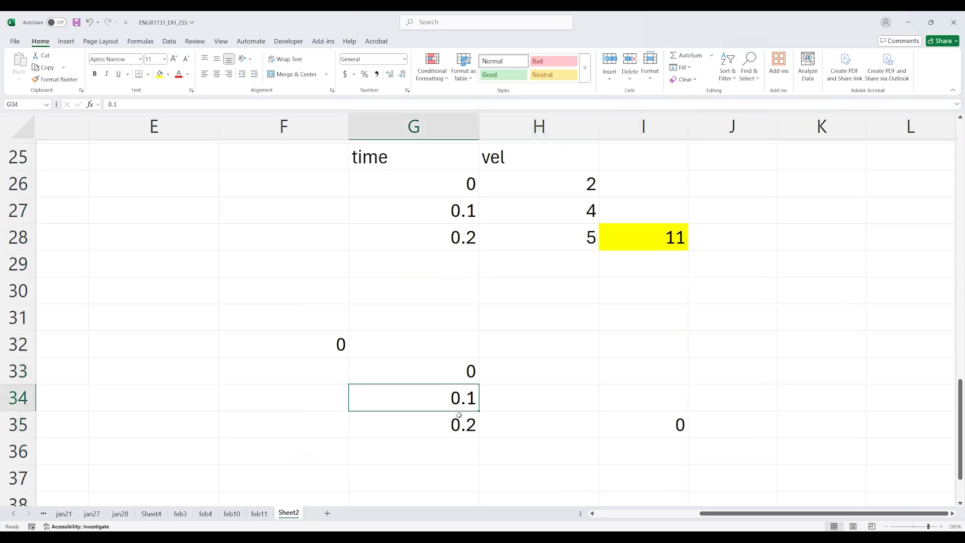
click(510, 420)
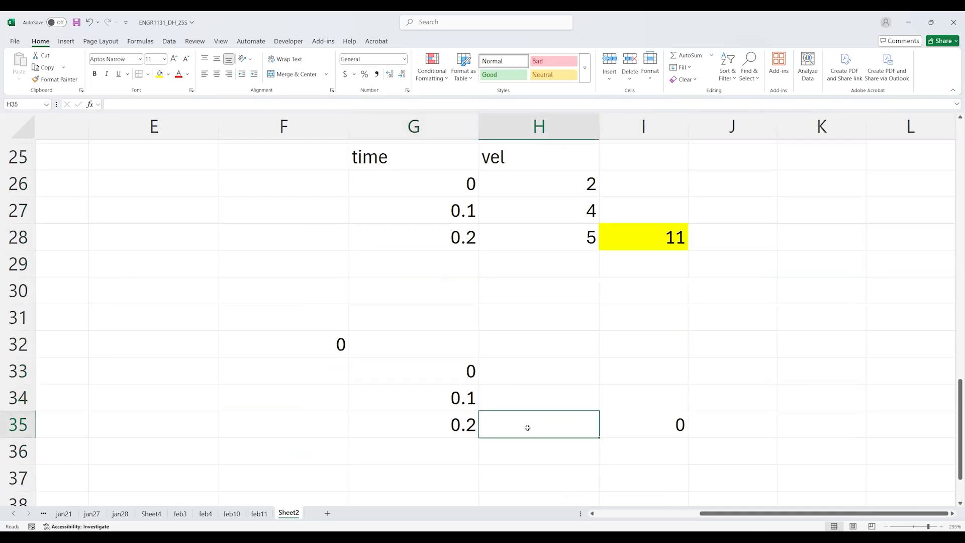
key(ctrl+q)
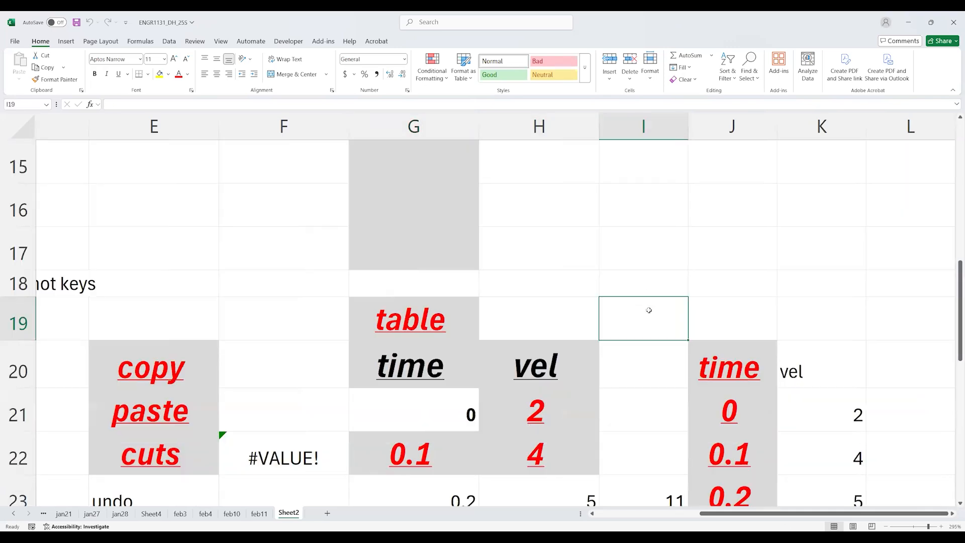
scroll(641, 313, down, 5)
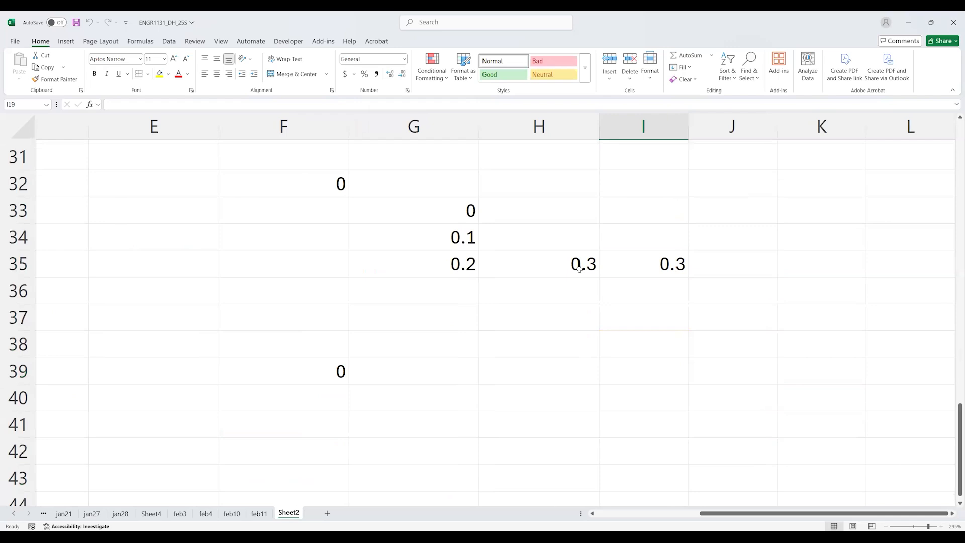
click(578, 268)
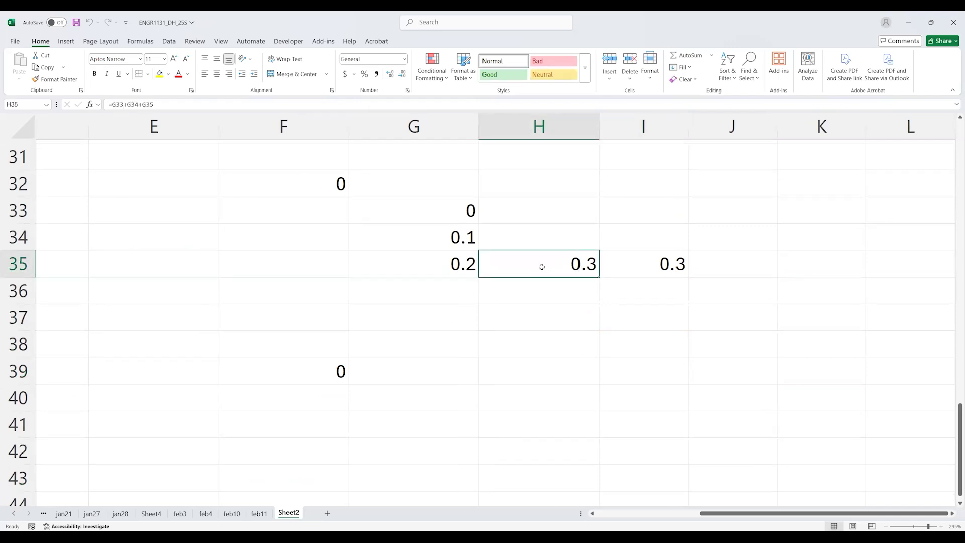
scroll(541, 267, up, 10)
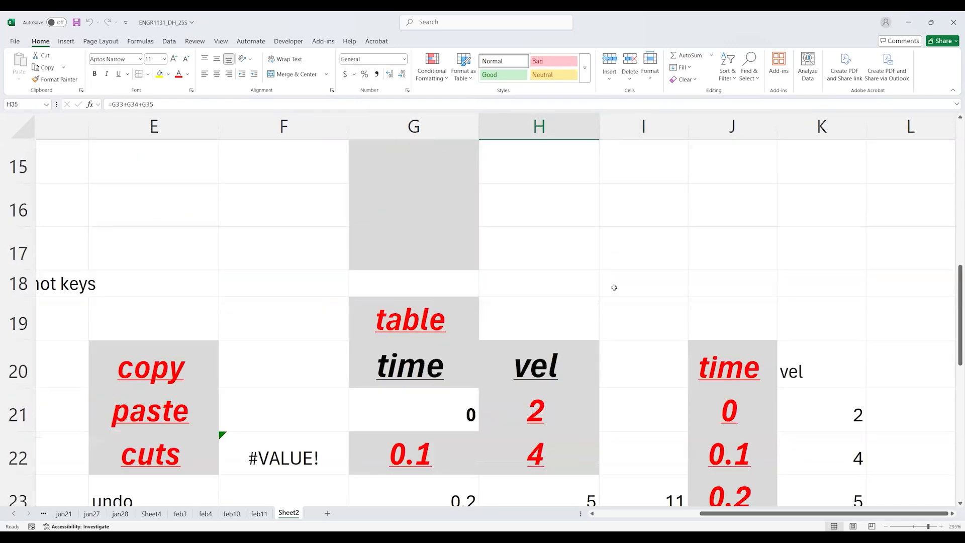
scroll(613, 285, down, 4)
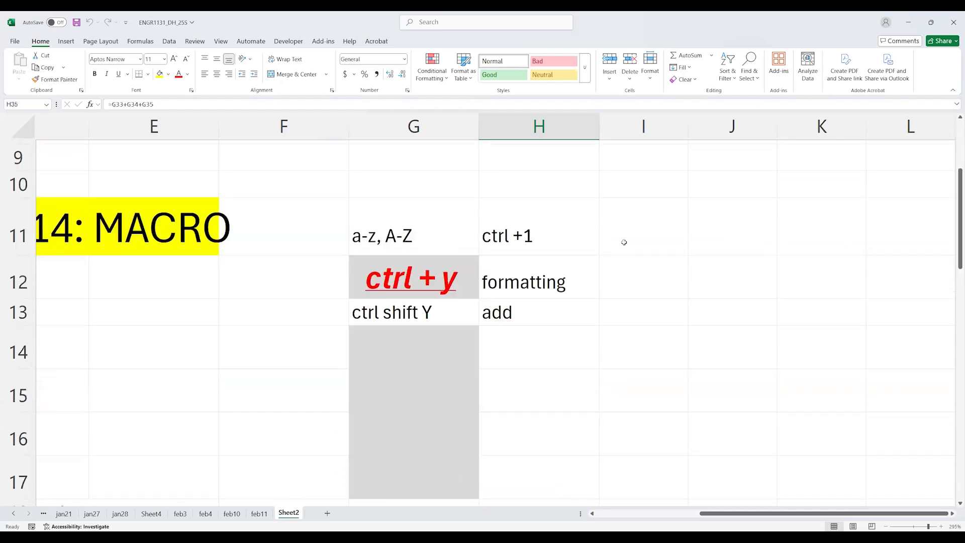
scroll(640, 274, up, 1)
click(645, 234)
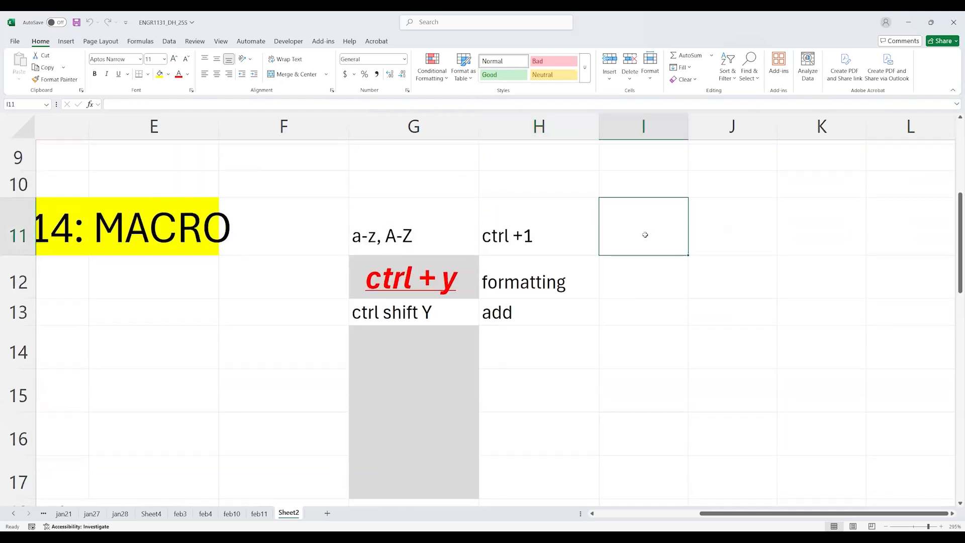
scroll(645, 235, down, 5)
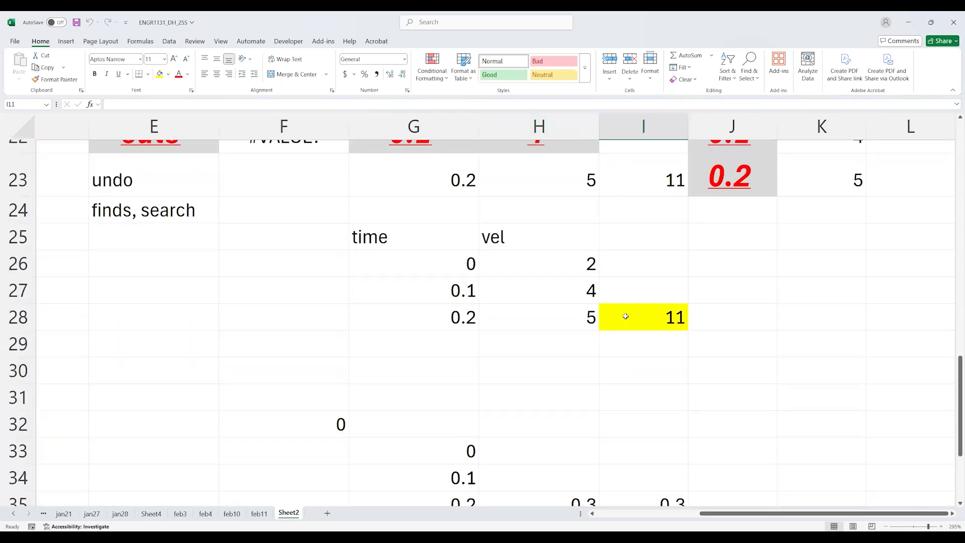
click(632, 302)
scroll(632, 302, up, 3)
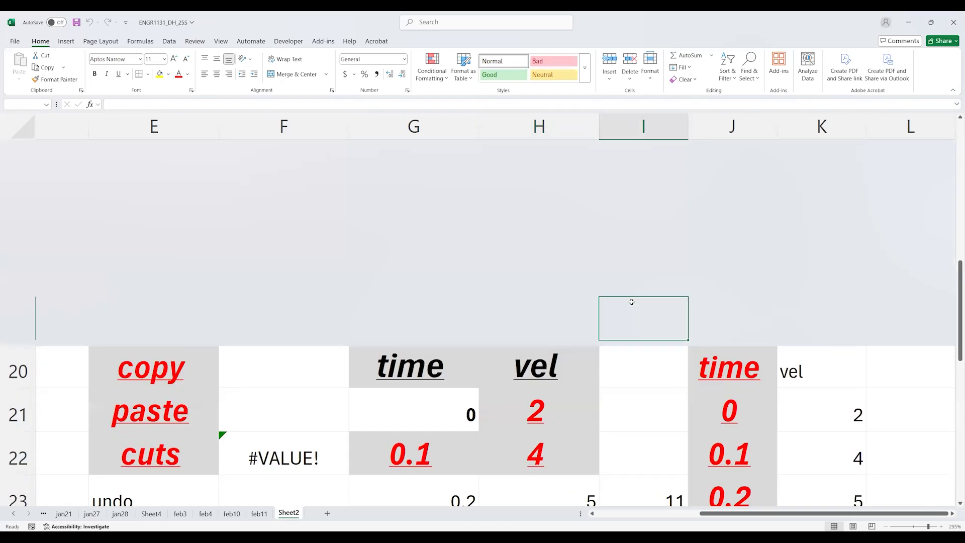
click(629, 316)
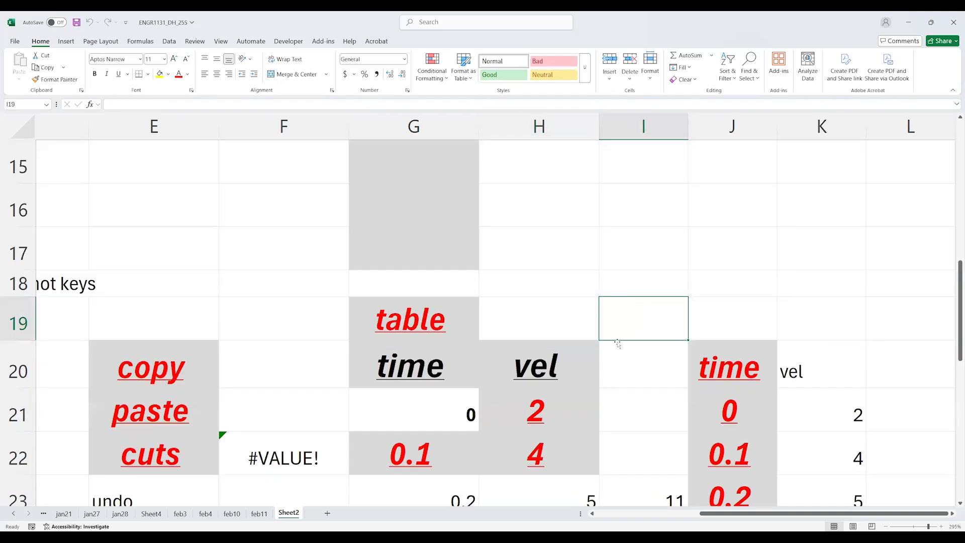
Inspect the cell references in the sum formulas in I23 and the yellow cell I28.
click(291, 44)
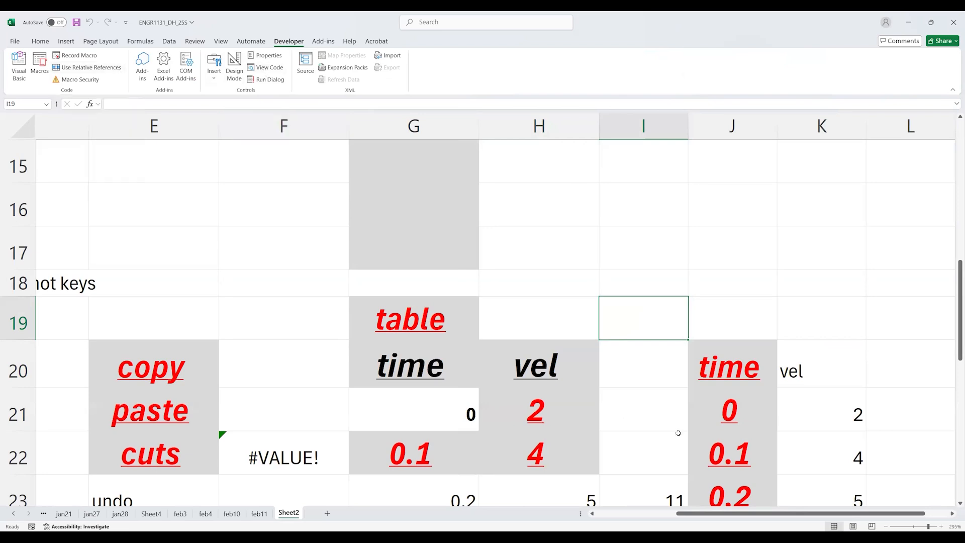
scroll(636, 415, down, 1)
double_click(636, 415)
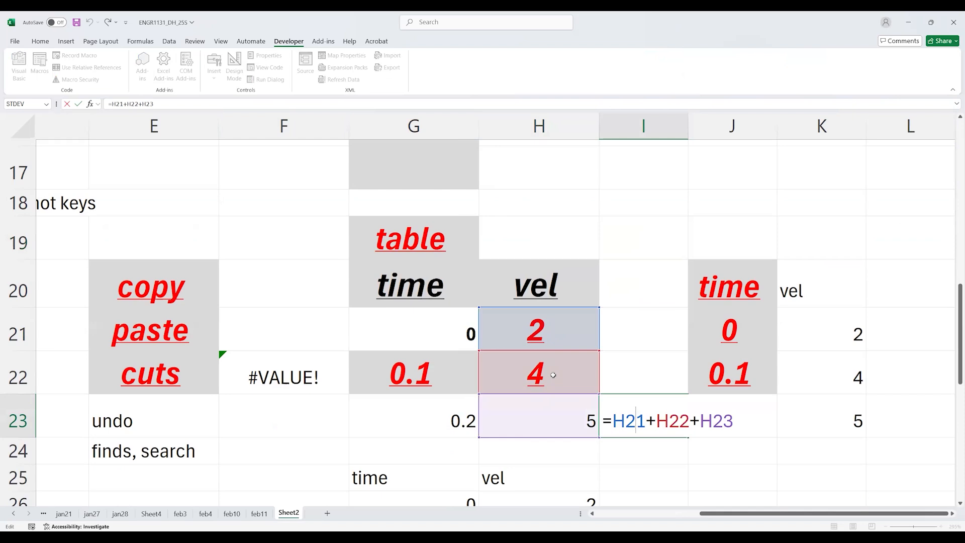
key(Escape)
double_click(640, 419)
key(Escape)
scroll(491, 289, down, 3)
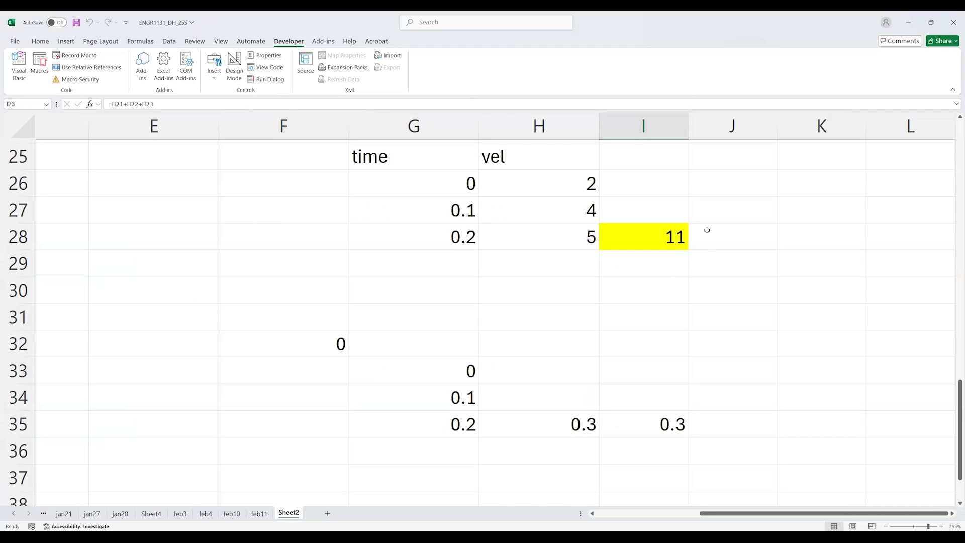
double_click(637, 243)
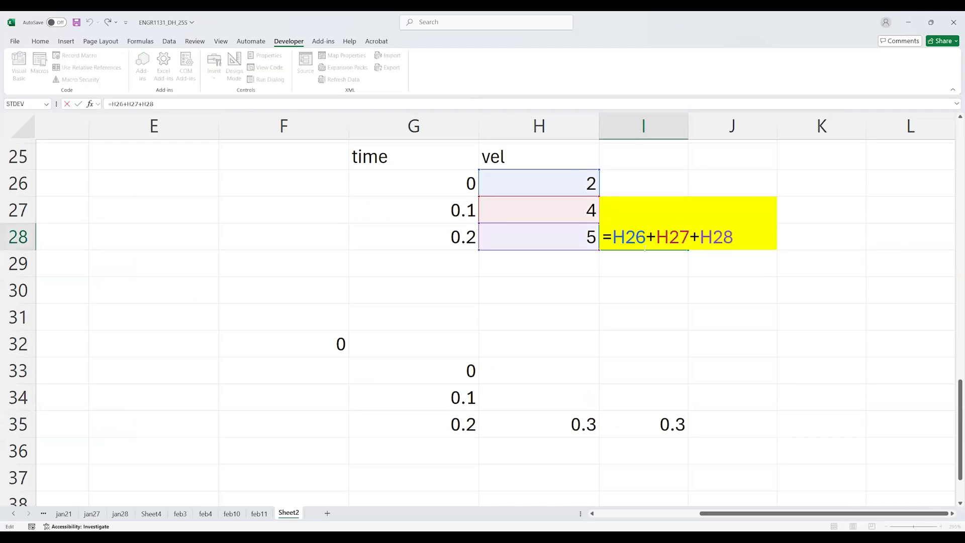
key(Escape)
Turn on relative references for macro recording.
scroll(585, 247, up, 1)
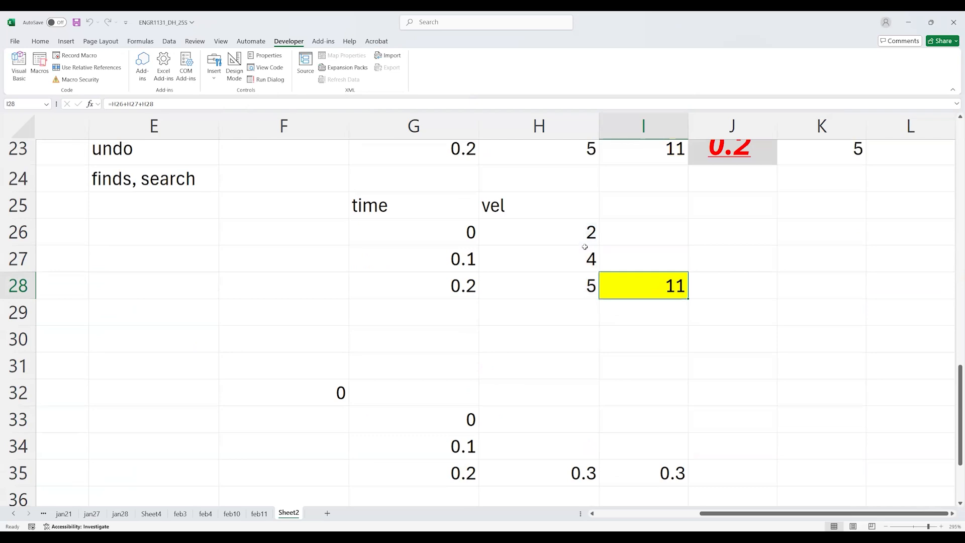
scroll(585, 247, up, 4)
scroll(498, 325, down, 1)
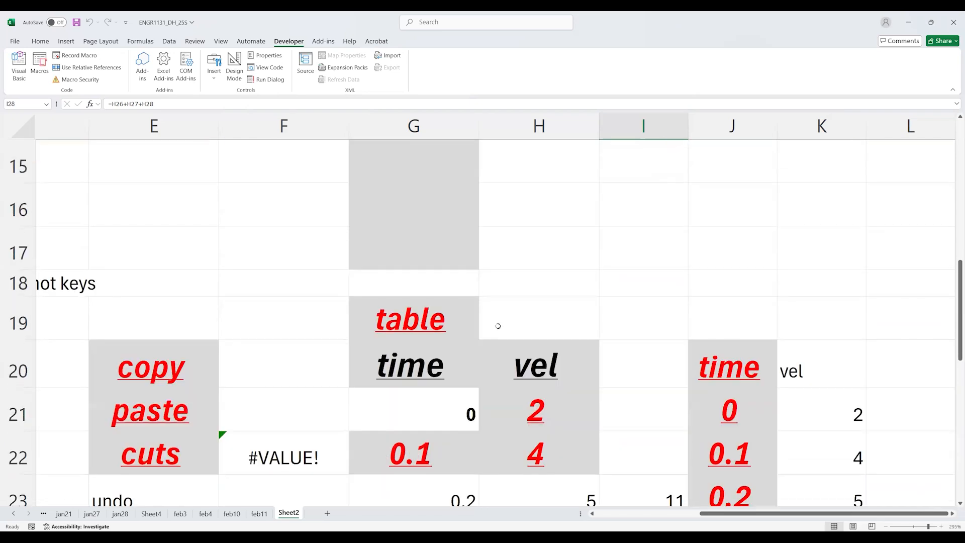
scroll(86, 71, down, 1)
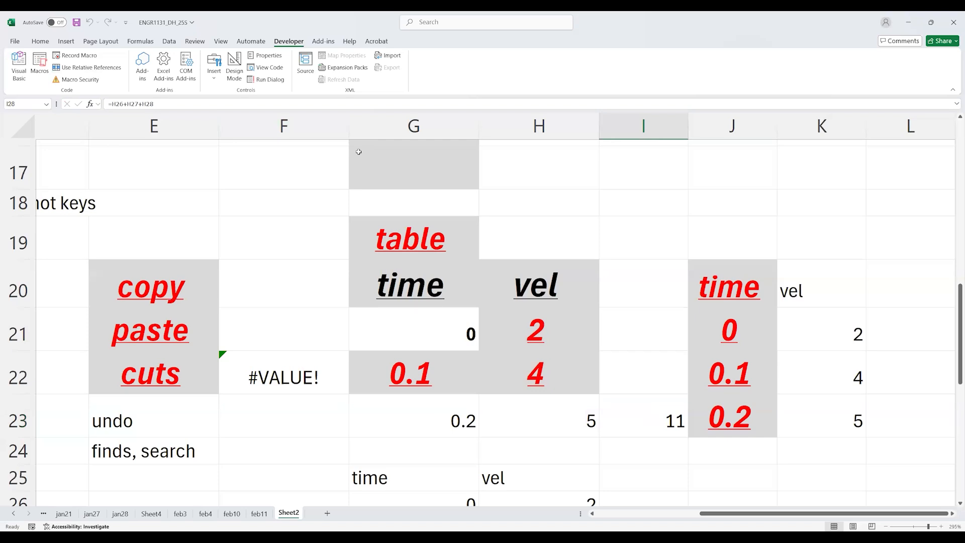
click(95, 69)
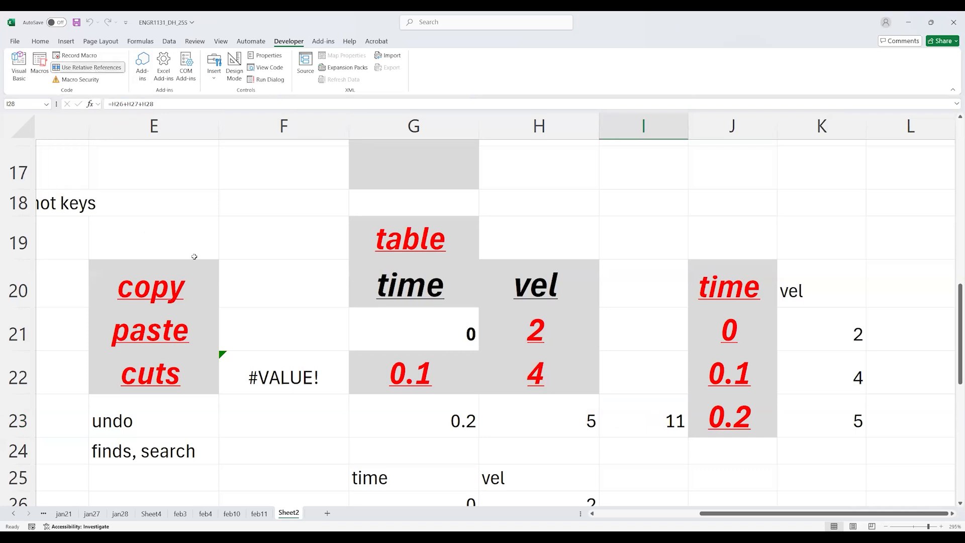
Label a new shortcut by entering "ctrl u" in G14 and "adds but rel" in H14.
scroll(540, 350, up, 3)
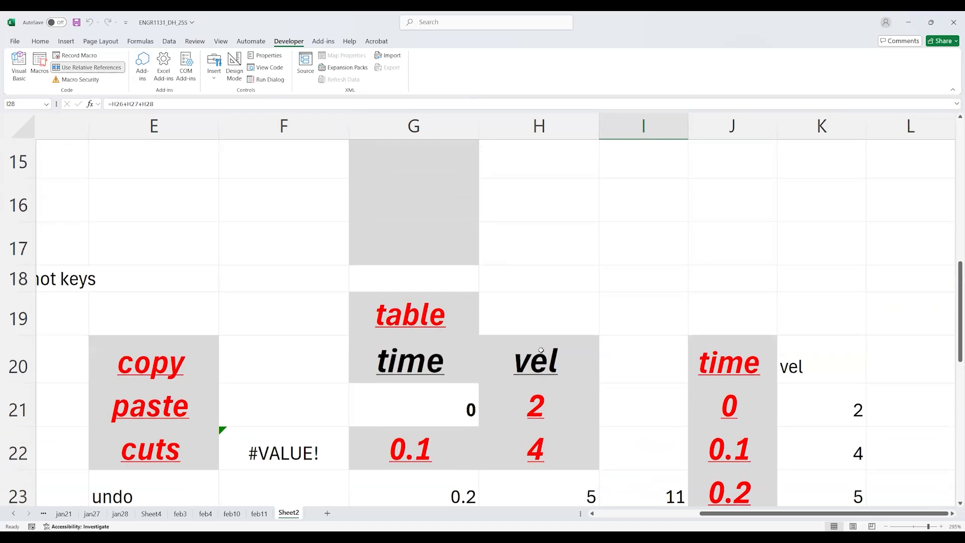
scroll(540, 349, down, 3)
scroll(432, 233, up, 2)
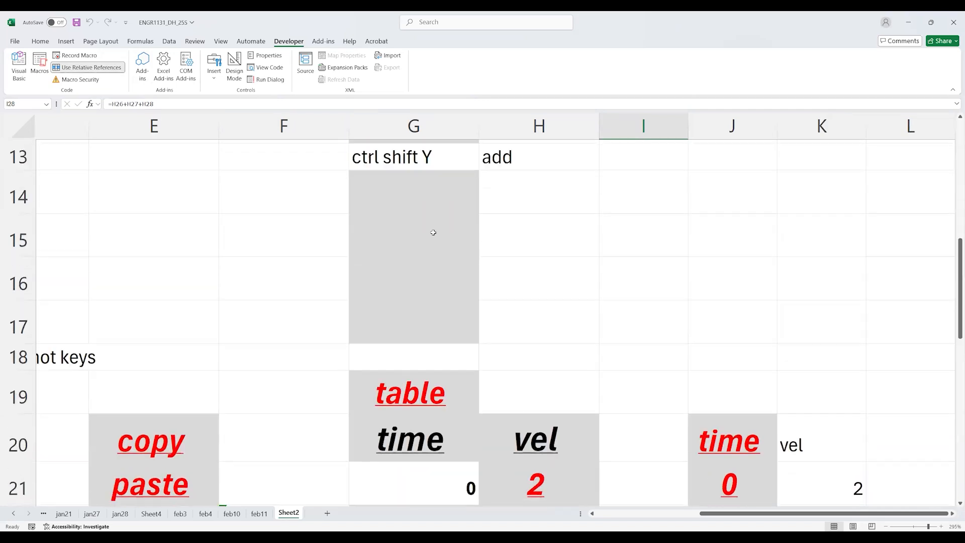
click(426, 273)
text(ctrl)
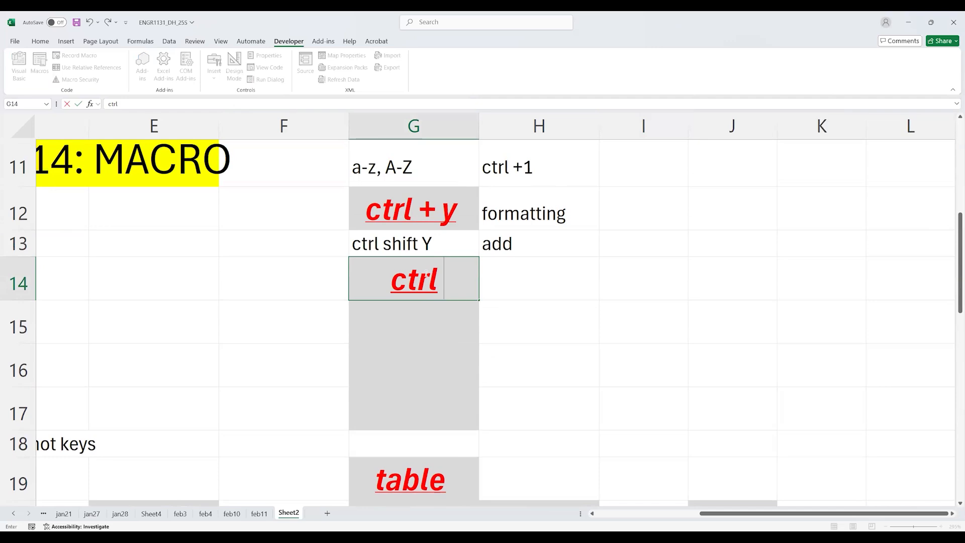
text( u)
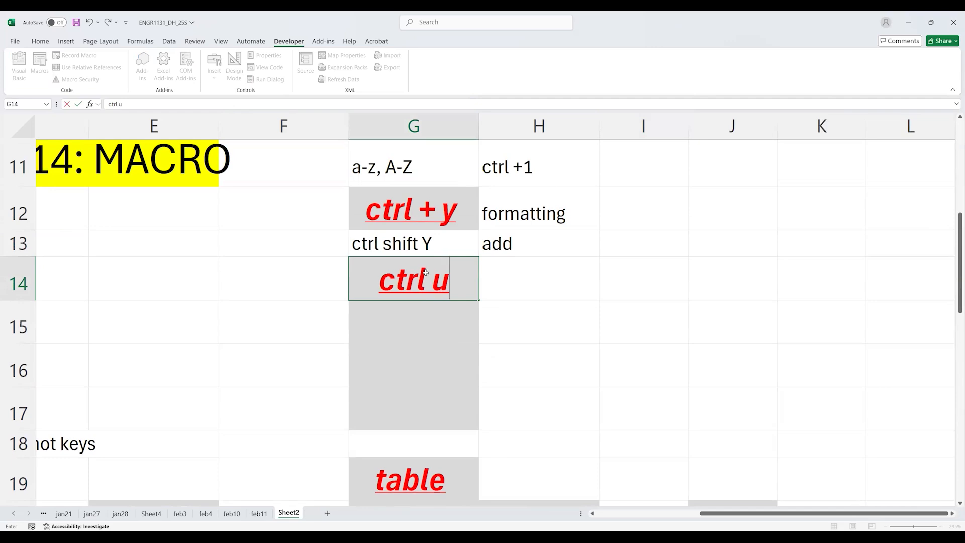
key(Tab)
text(adds )
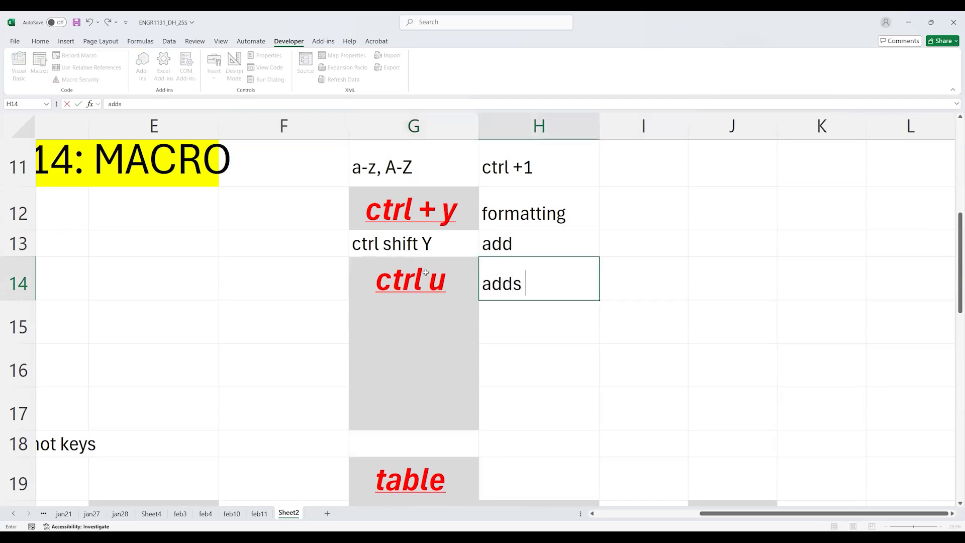
text(but rel)
key(Return)
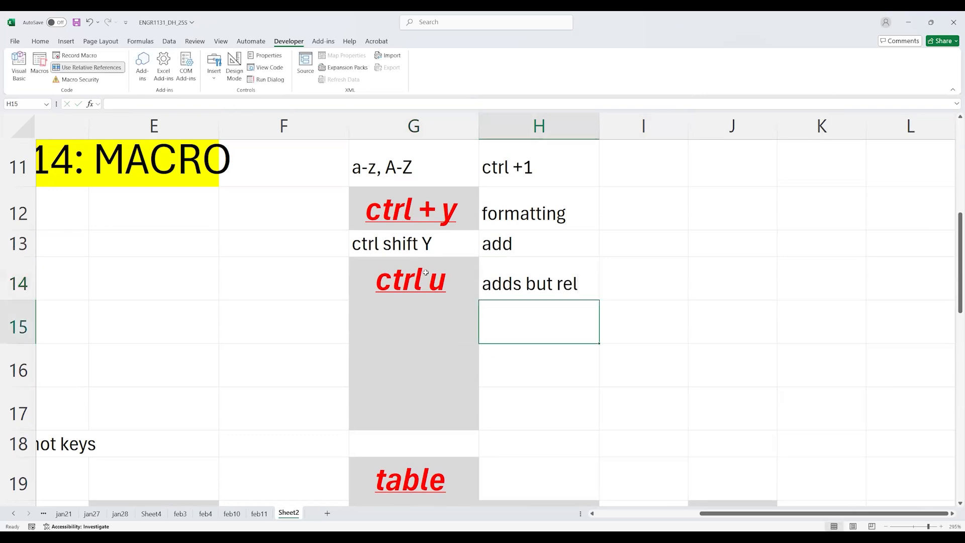
click(444, 271)
click(499, 274)
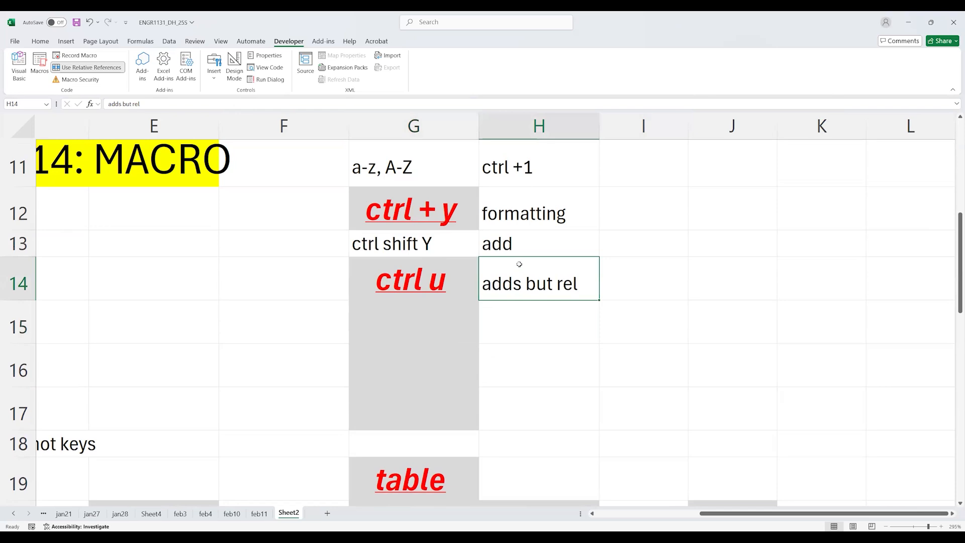
drag(445, 315, 458, 387)
click(529, 284)
Clear the sum formula from cell I23.
scroll(563, 311, down, 3)
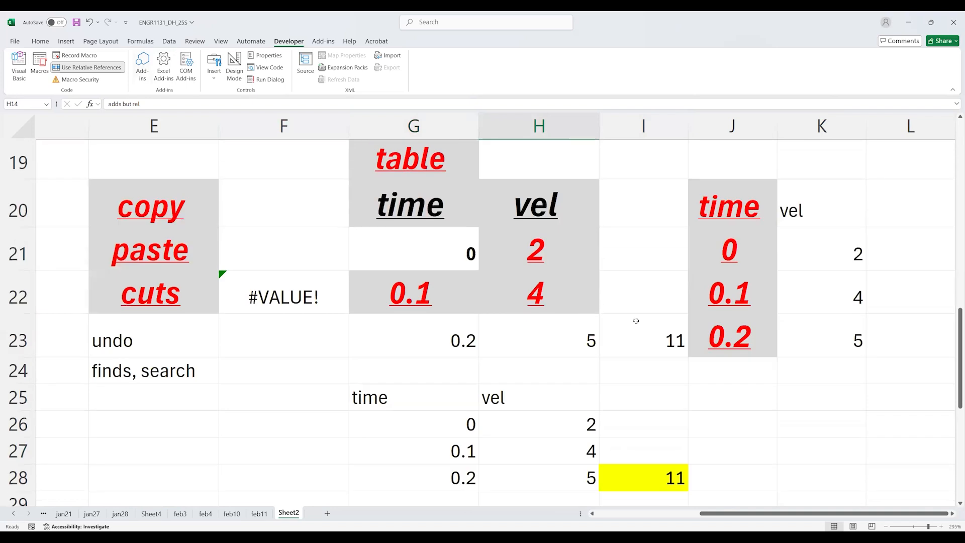
click(652, 332)
key(Delete)
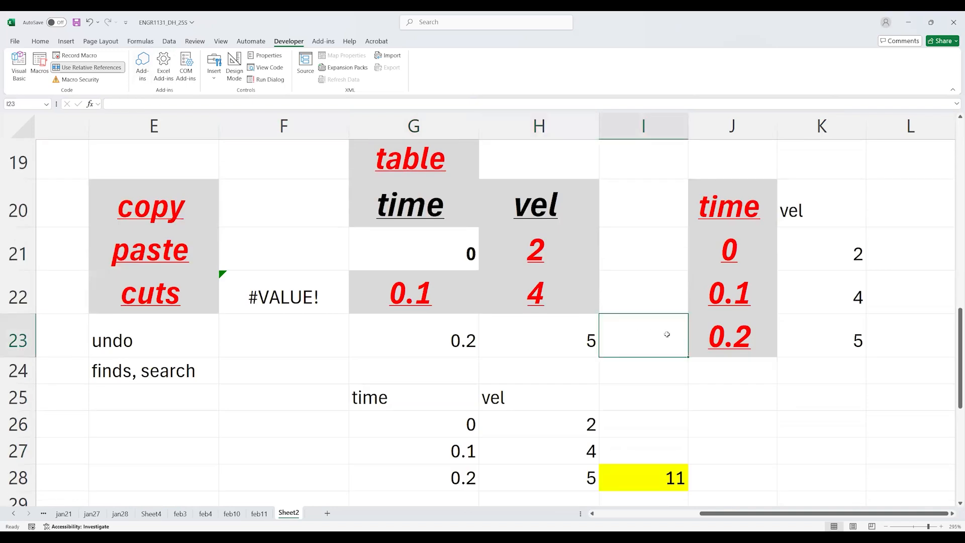
Start recording a macro named add_rel in This Workbook with shortcut Ctrl+u and a description starting "adds three cells, relative".
click(74, 57)
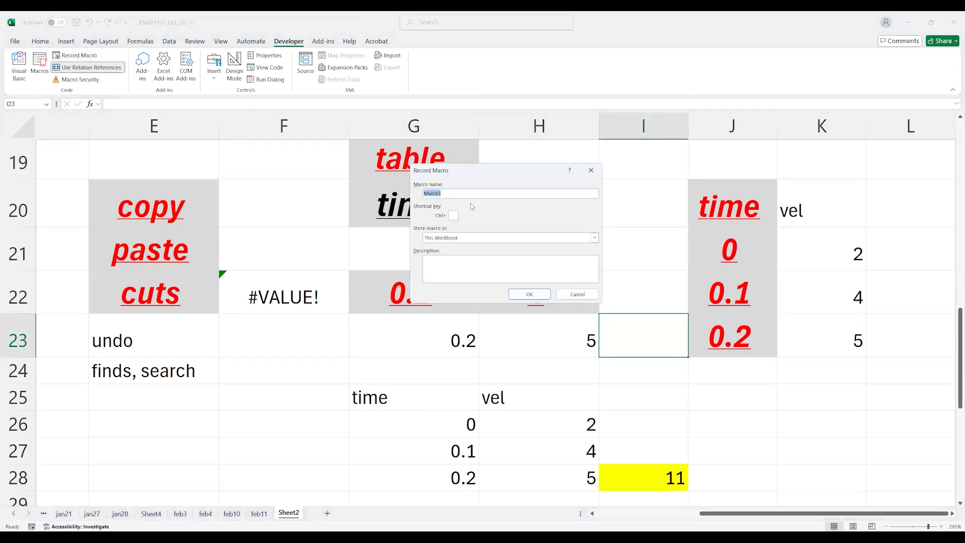
text(add_rel)
click(504, 265)
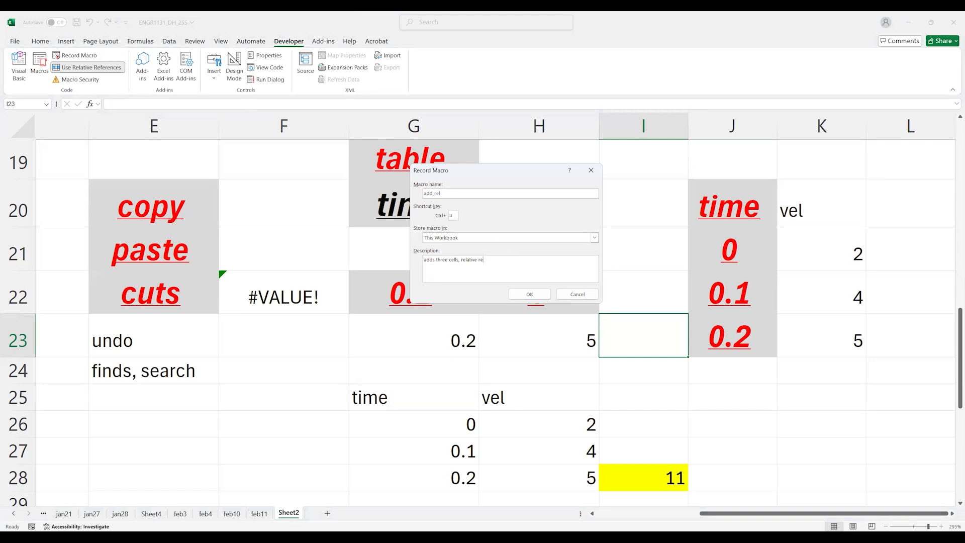
click(541, 296)
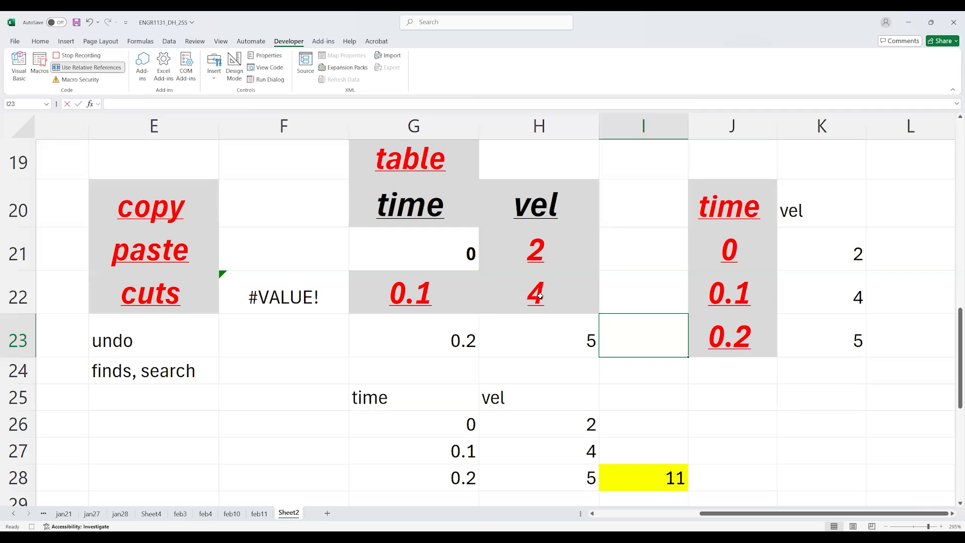
Enter a formula in I23 adding H21, H22 and H23, and stop recording the macro.
text(=)
click(541, 244)
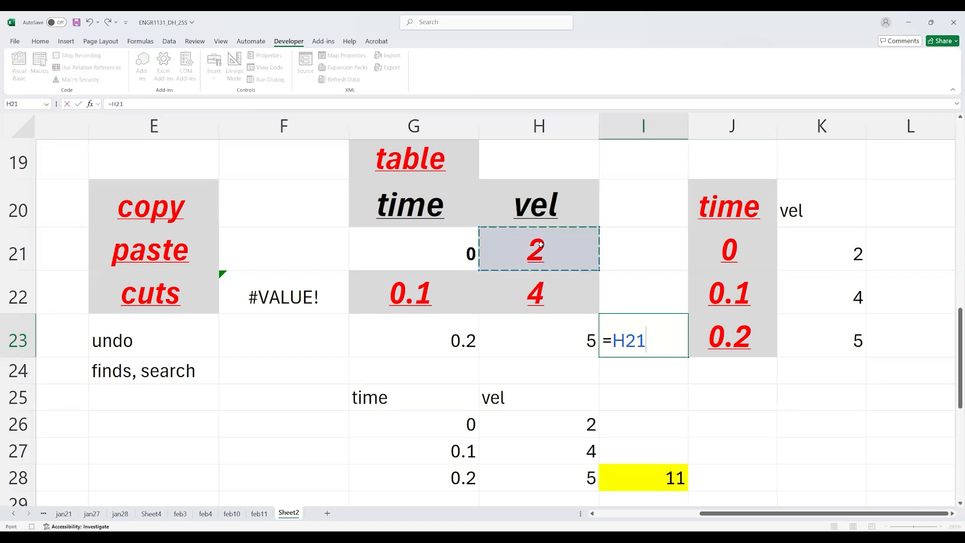
text(+)
click(536, 286)
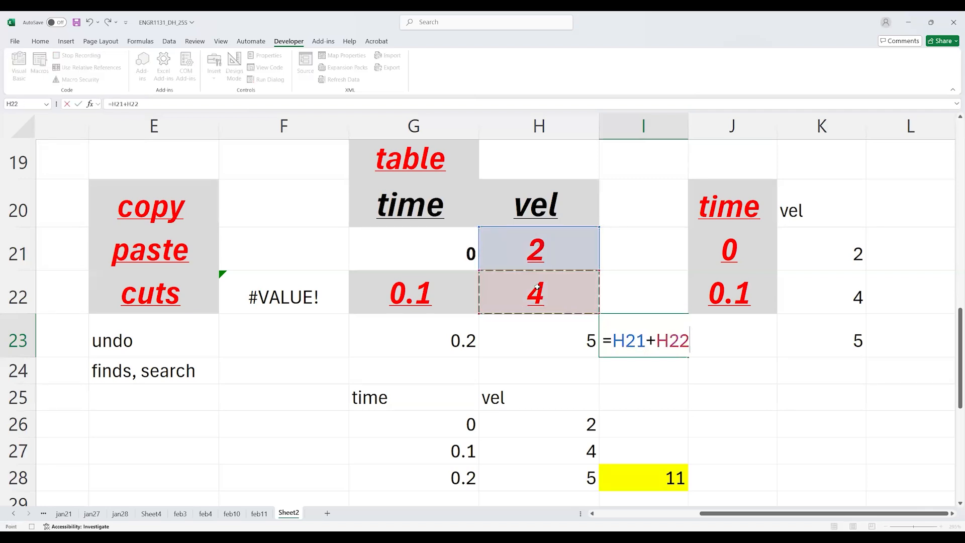
text(+)
click(537, 332)
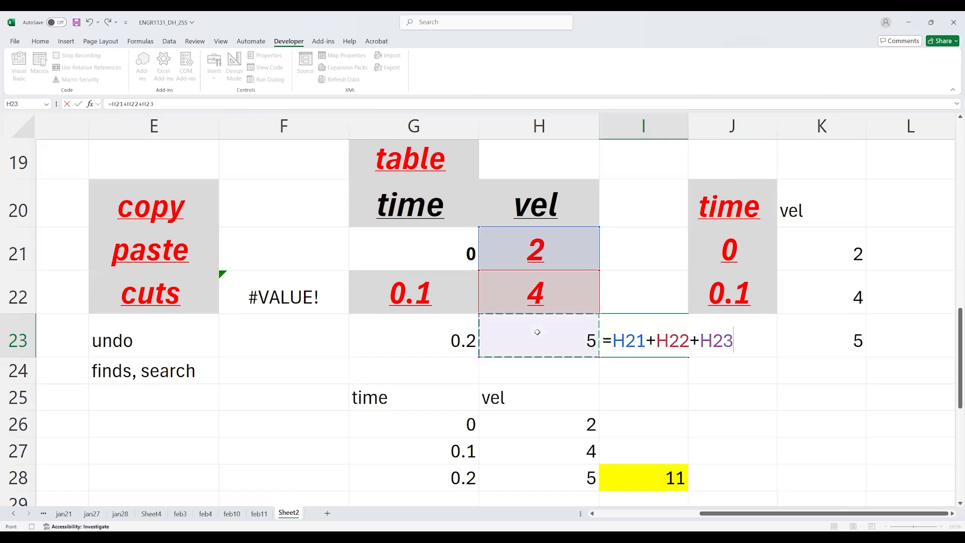
key(Return)
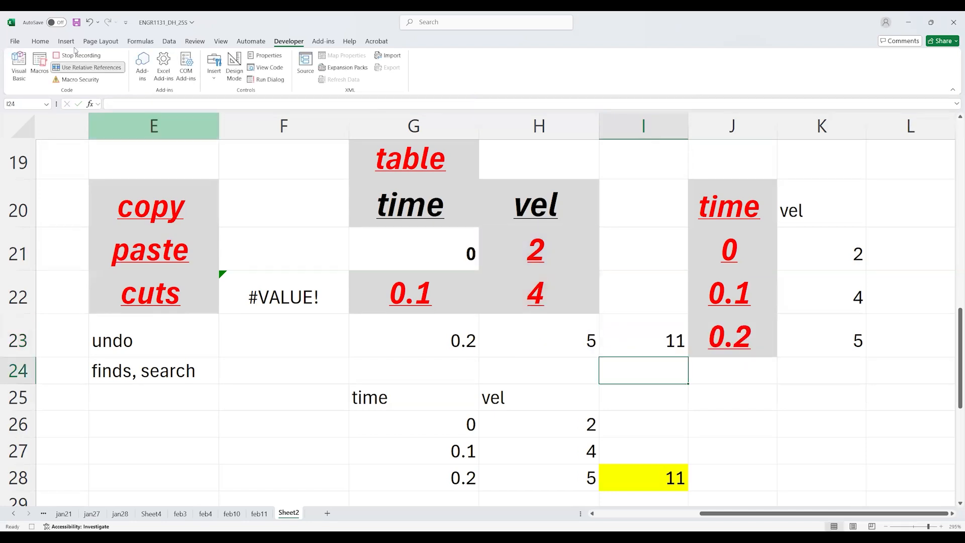
click(78, 57)
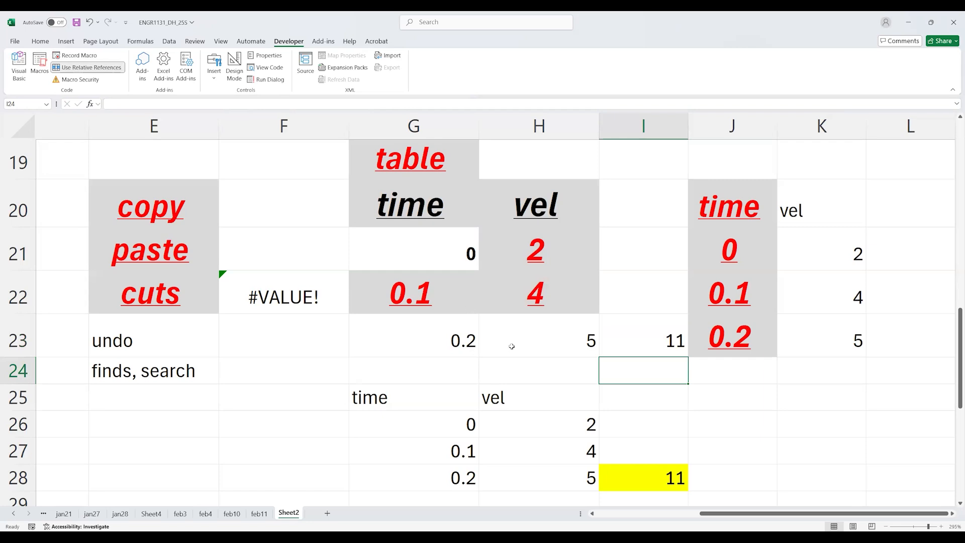
Copy the values in G33:G35 to three places, starting at F31, E36 and J37.
scroll(597, 383, down, 3)
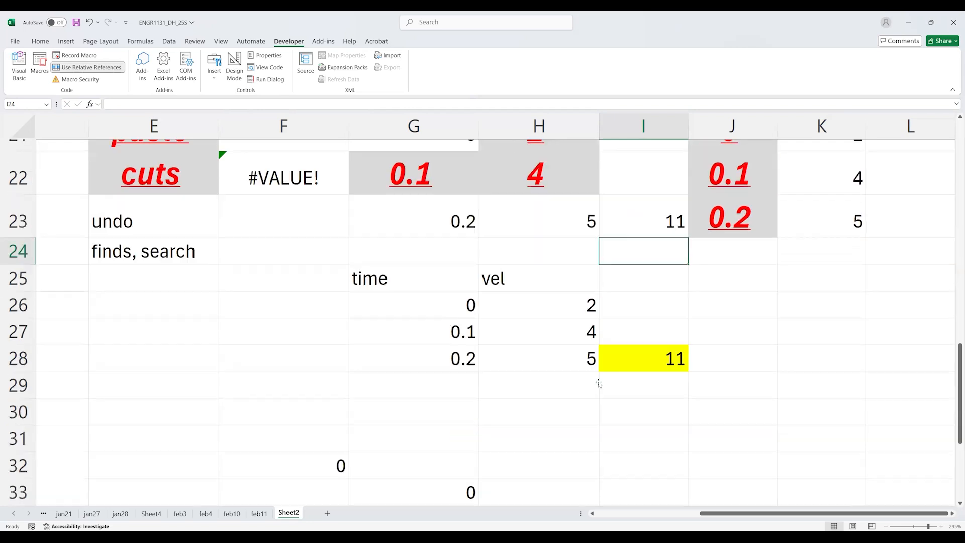
drag(438, 291, 448, 335)
key(ctrl+c)
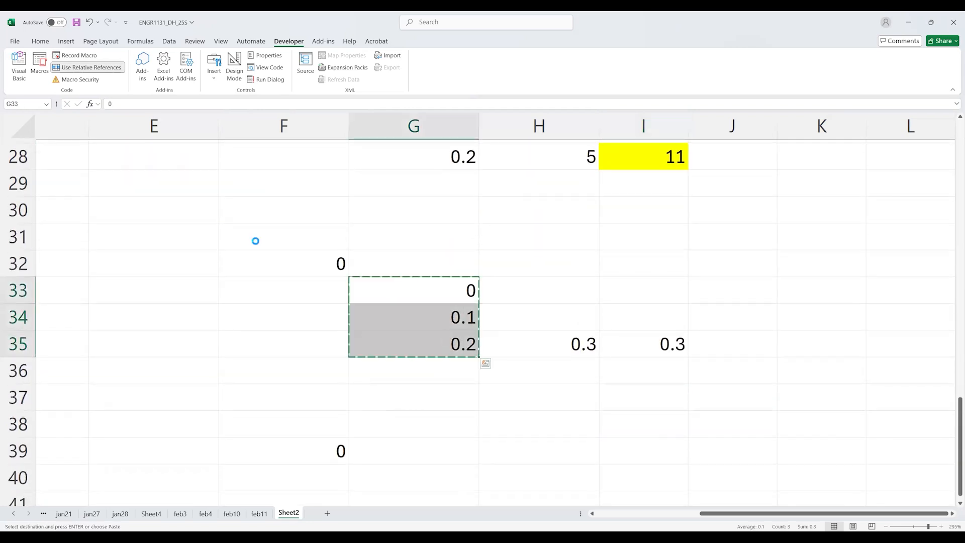
click(257, 240)
key(ctrl+v)
click(160, 376)
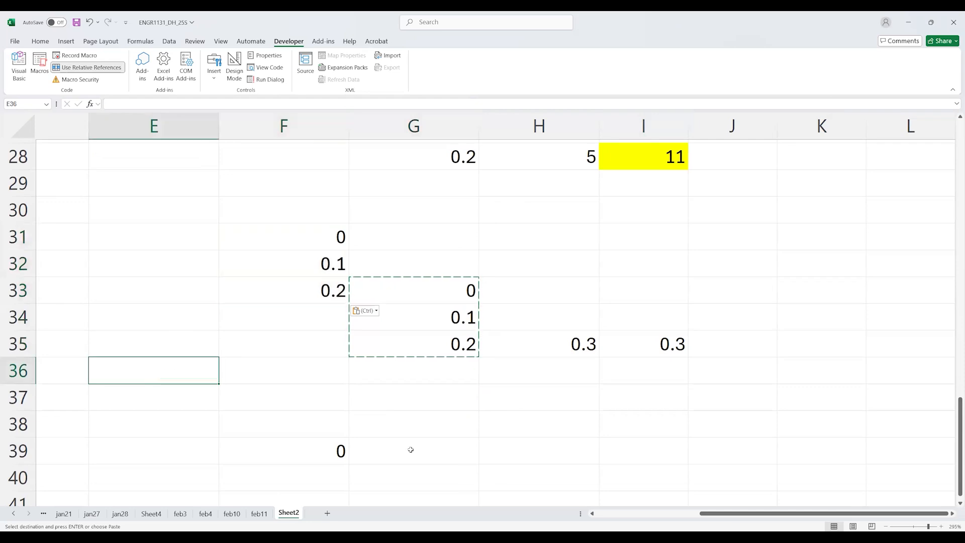
key(ctrl+v)
click(754, 408)
key(ctrl+v)
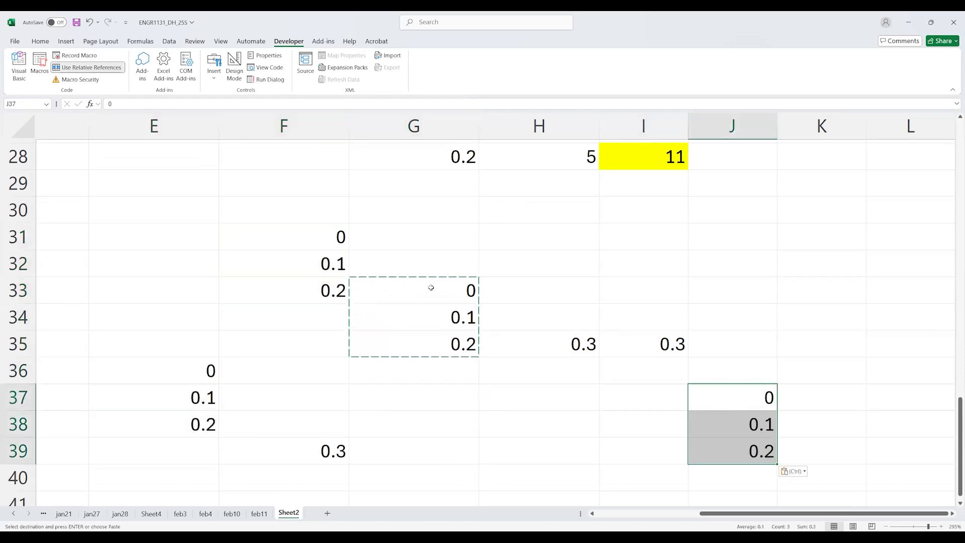
Move the values in G33:G35 down so they start at G36.
drag(436, 296, 437, 349)
key(ctrl+x)
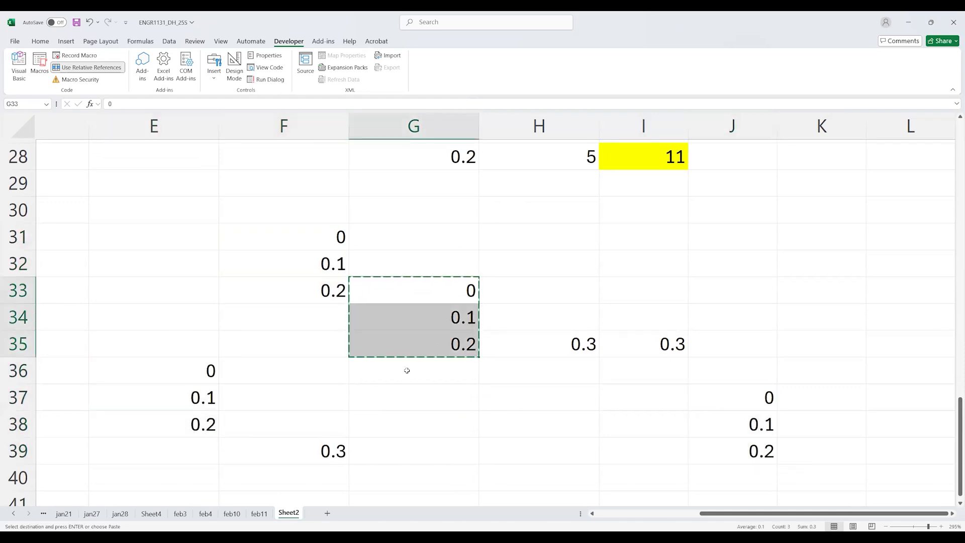
click(406, 370)
key(ctrl+v)
Clear the leftover sums from H35:I35 and F39.
click(542, 343)
drag(543, 342, 685, 348)
key(Delete)
click(336, 447)
key(Delete)
click(297, 387)
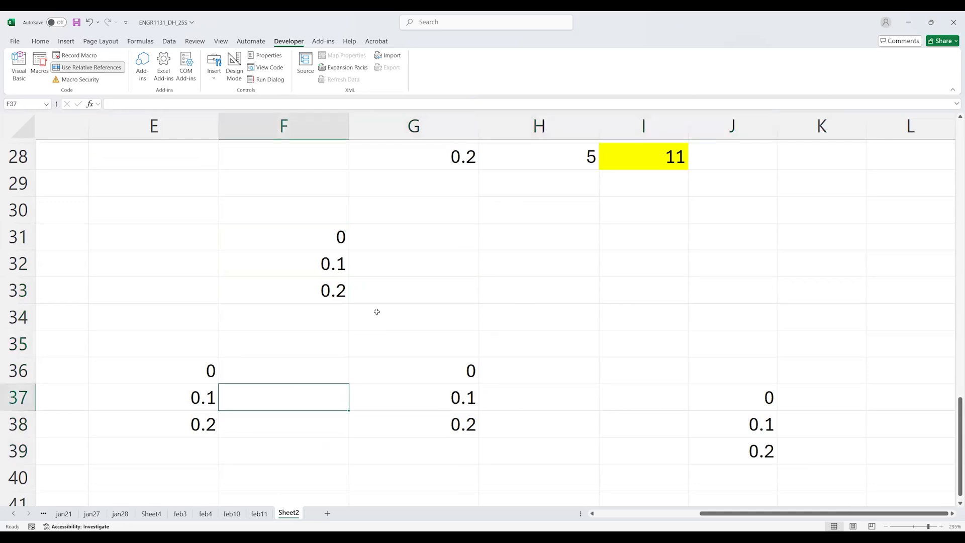
Run the original adding macro in G33 and check its formula against the values in F31:F33.
click(382, 292)
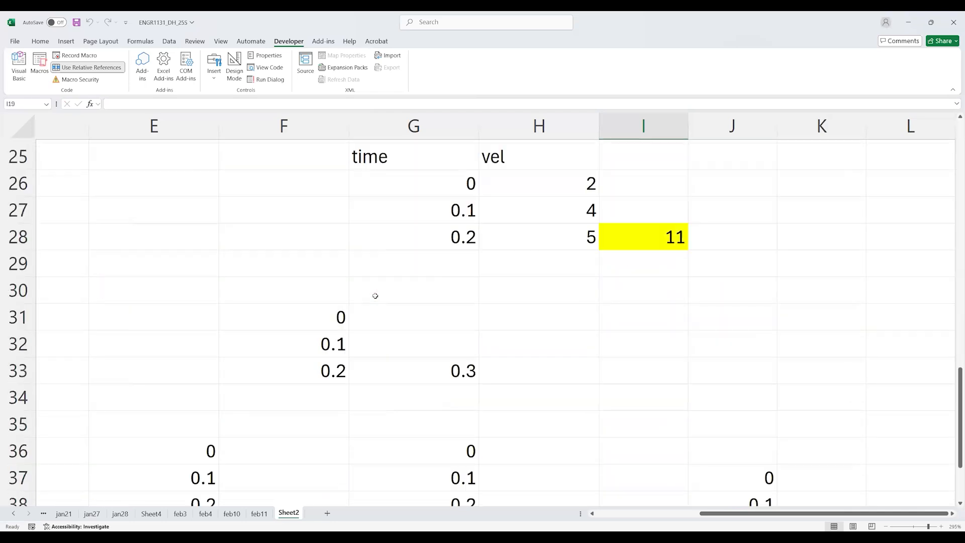
scroll(422, 338, down, 1)
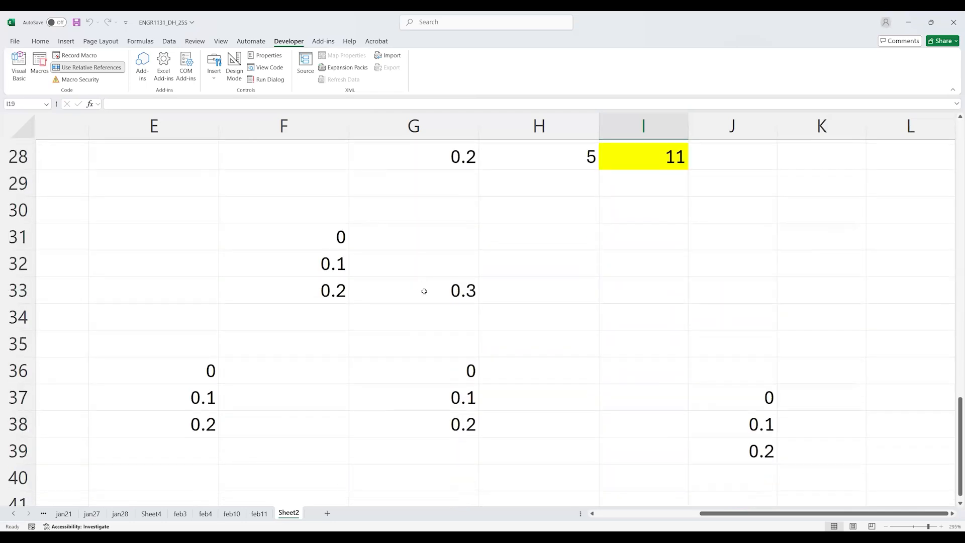
click(424, 289)
drag(341, 246, 436, 295)
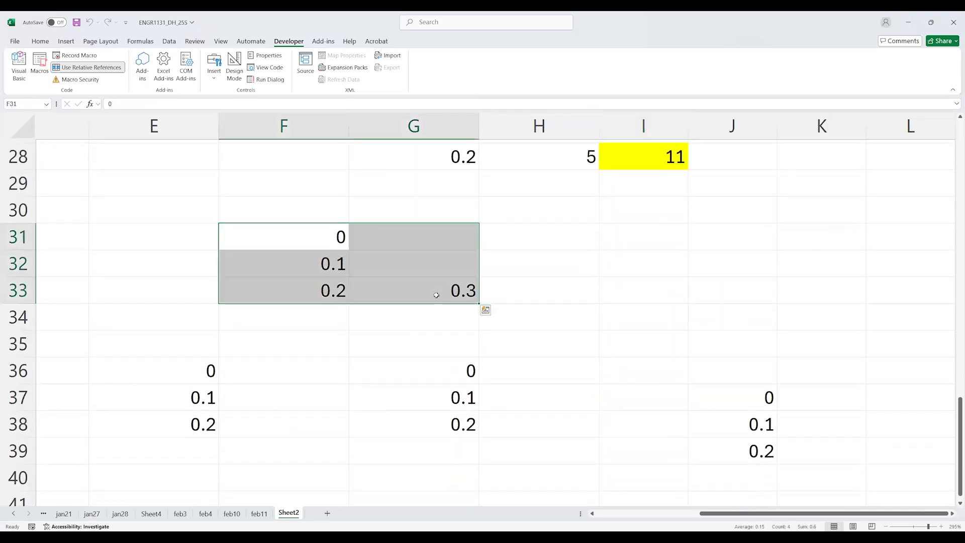
click(436, 295)
scroll(436, 295, up, 2)
scroll(437, 295, up, 2)
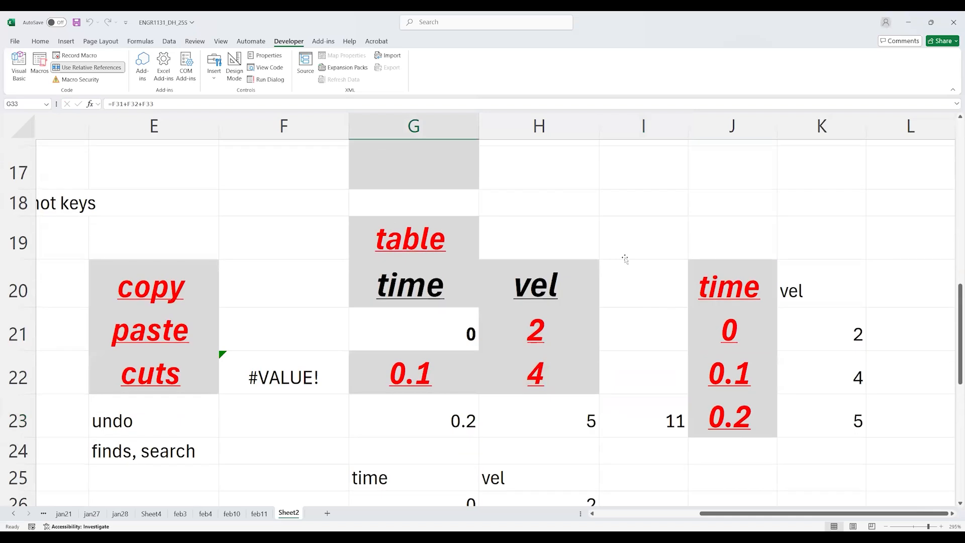
click(625, 255)
scroll(497, 258, down, 3)
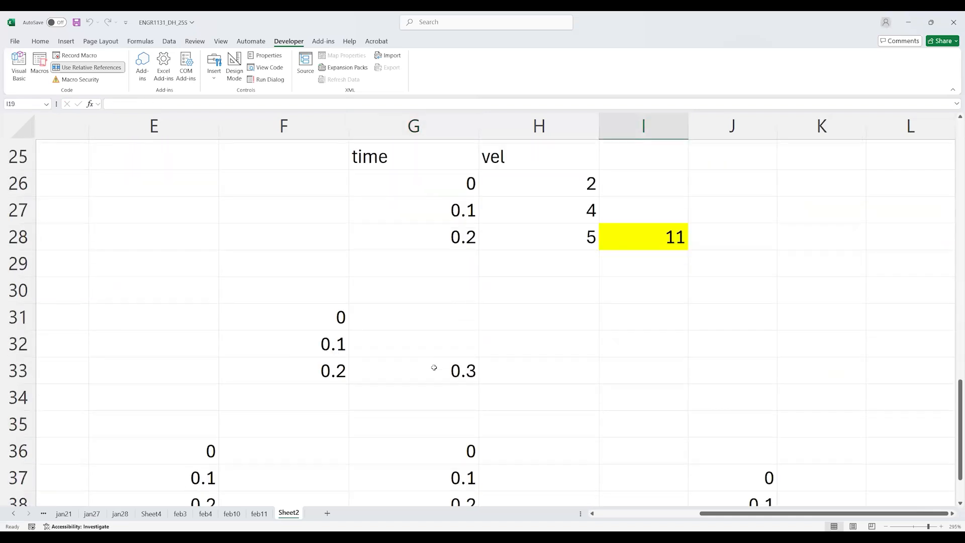
Clear G33 and run the original adding macro there again.
click(429, 365)
key(Delete)
key(ctrl+q)
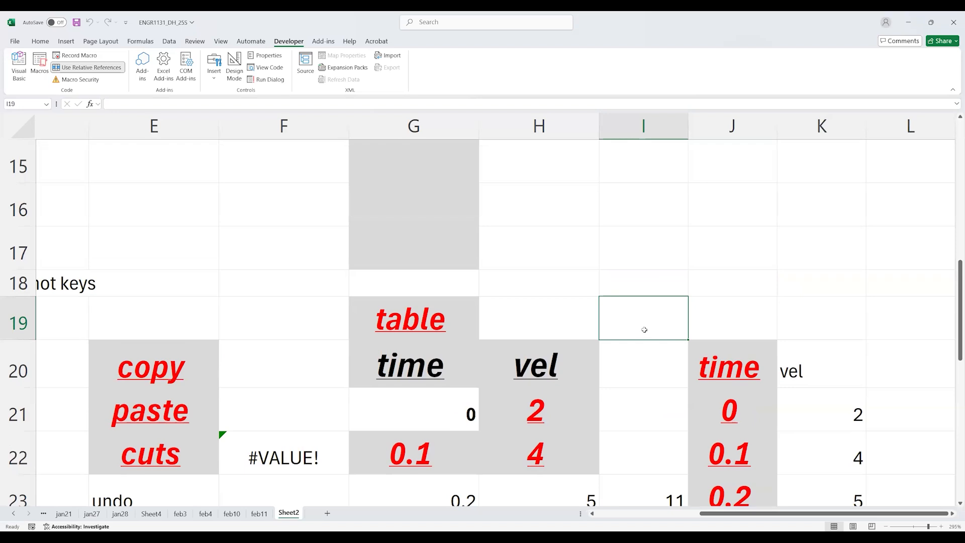
scroll(645, 329, down, 5)
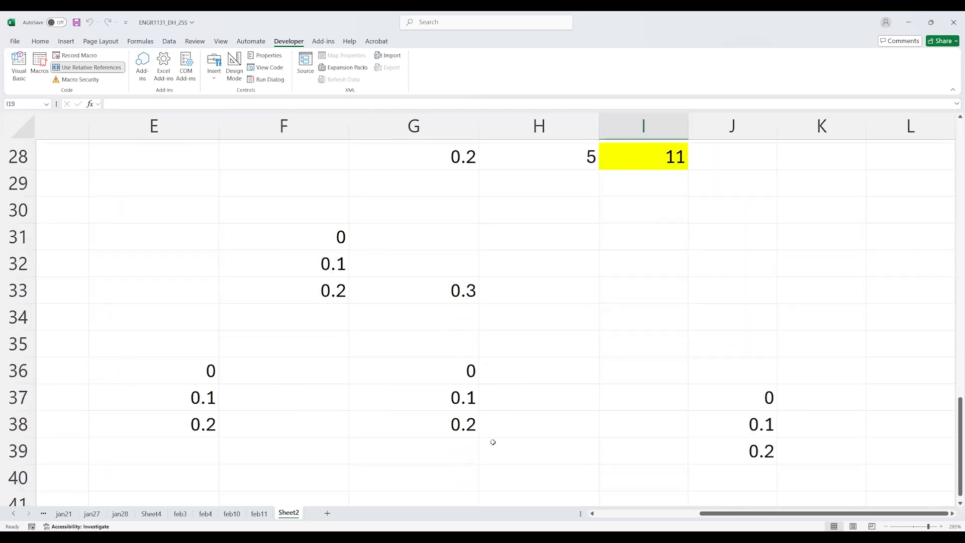
Run the relative adding macro in H38, F38 and K39, beside each copied column of values.
click(527, 429)
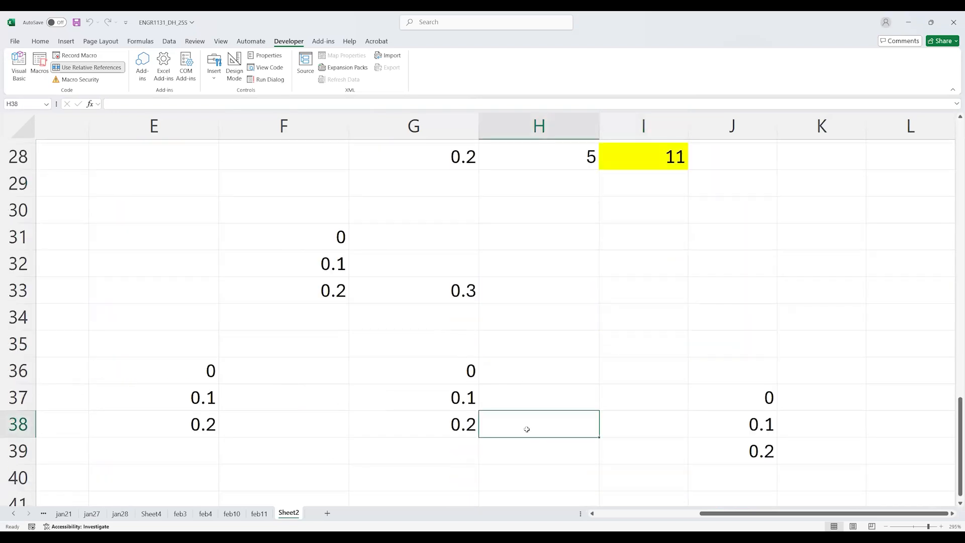
text(0.3)
key(Return)
drag(545, 428, 545, 454)
click(288, 419)
text(0.3)
key(Return)
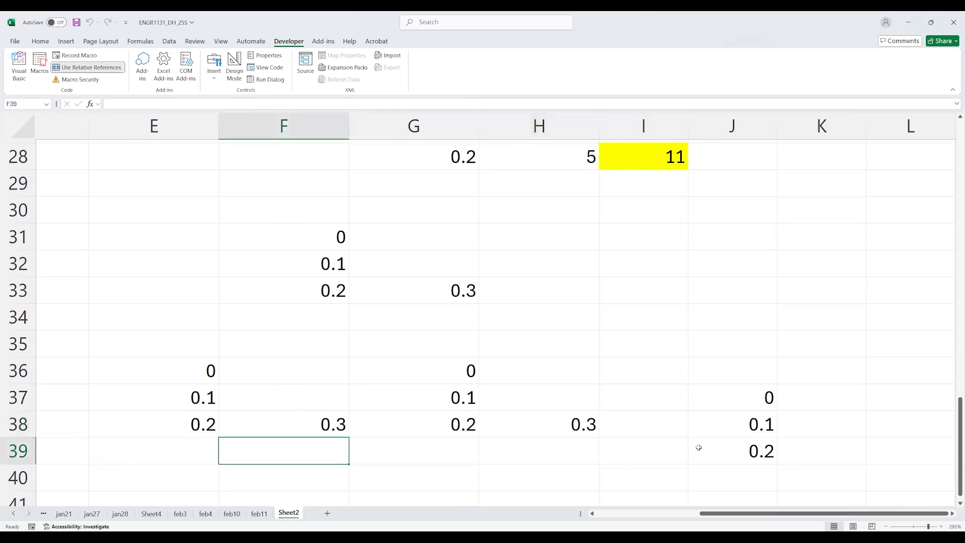
click(793, 452)
key(ctrl+q)
click(797, 440)
key(Return)
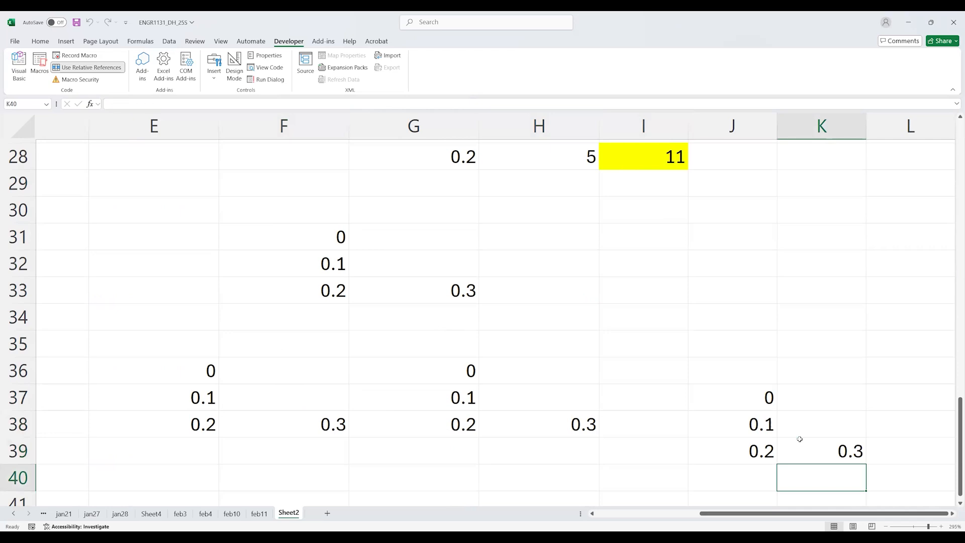
Run the original adding macro in K40 and inspect the formula it enters.
key(ctrl+w)
scroll(897, 463, down, 4)
scroll(889, 458, down, 4)
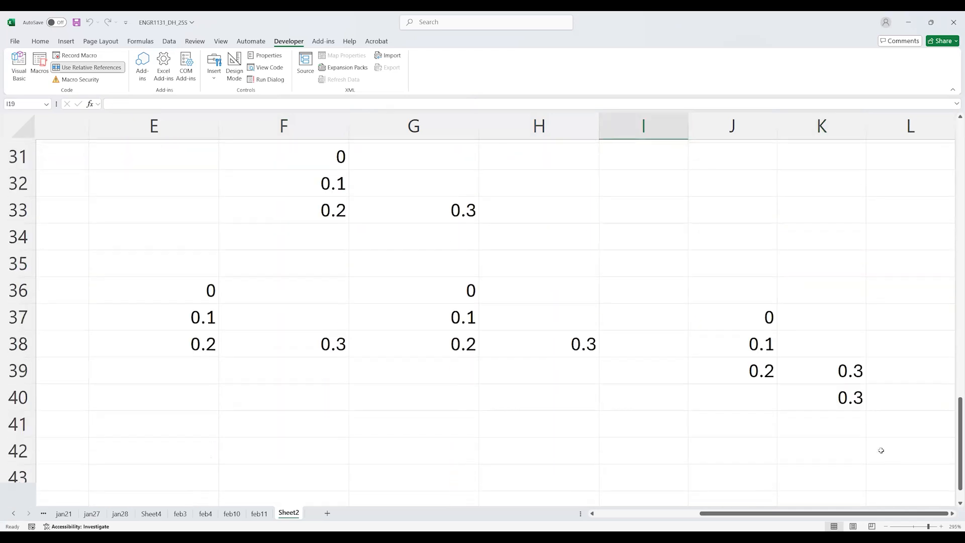
drag(757, 264, 852, 320)
click(852, 320)
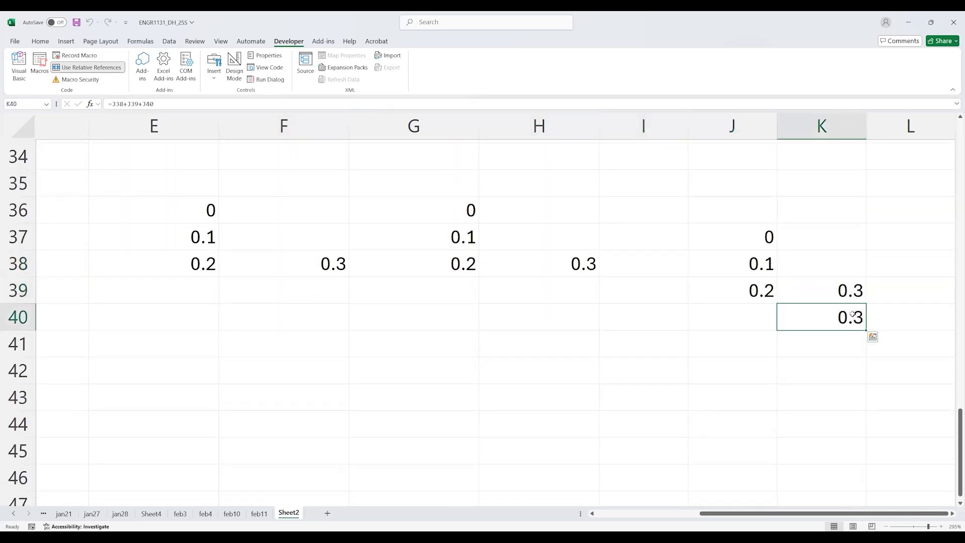
scroll(631, 280, up, 8)
click(629, 353)
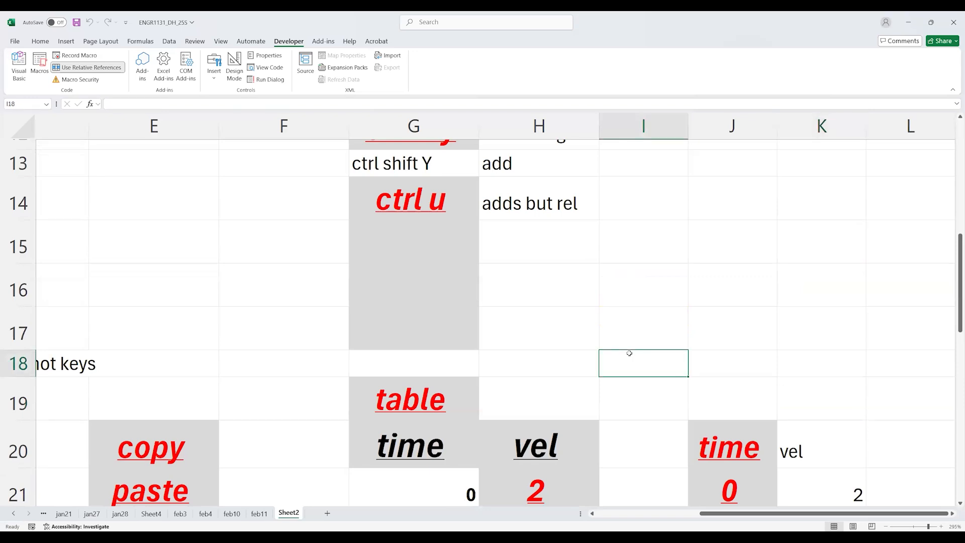
scroll(628, 351, down, 3)
scroll(480, 322, up, 2)
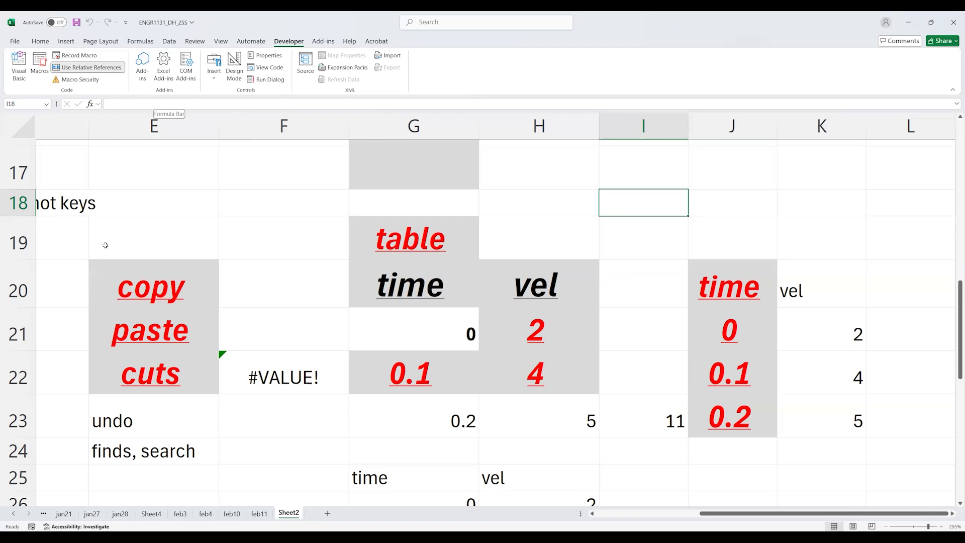
Enter the heading "Prob. 14. 5 in p. 430" in F44 below the macro examples.
scroll(315, 372, down, 3)
scroll(302, 418, down, 3)
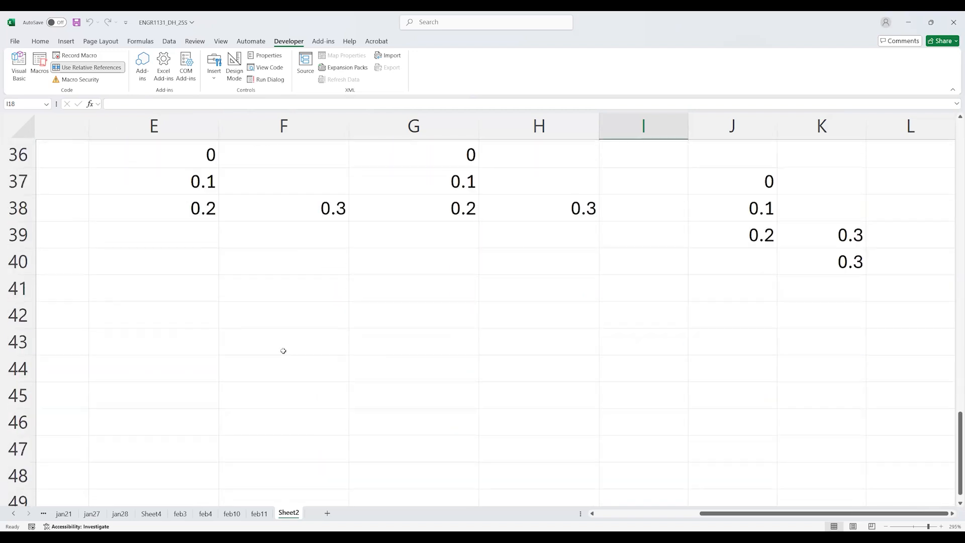
click(283, 351)
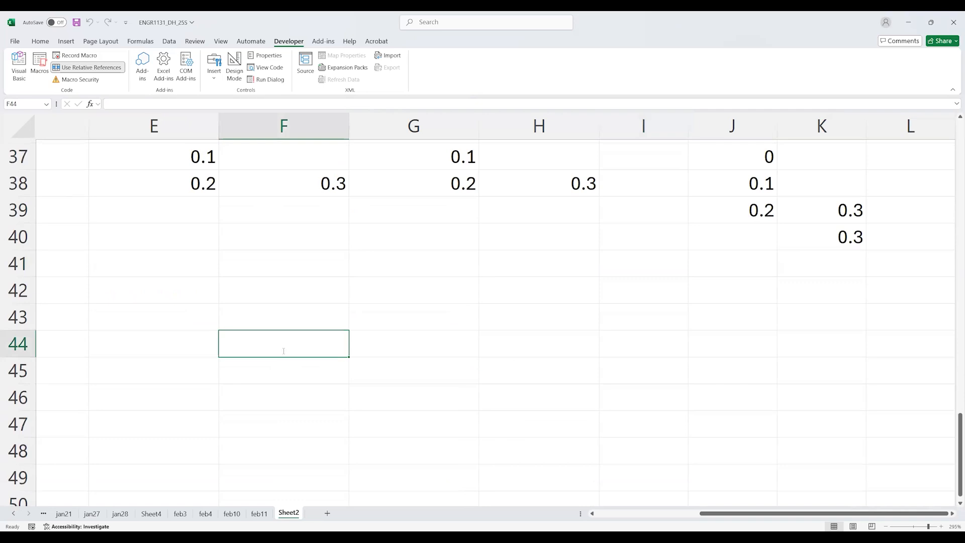
text(or)
key(BackSpace)
key(BackSpace)
text(Prob. 1)
text(.)
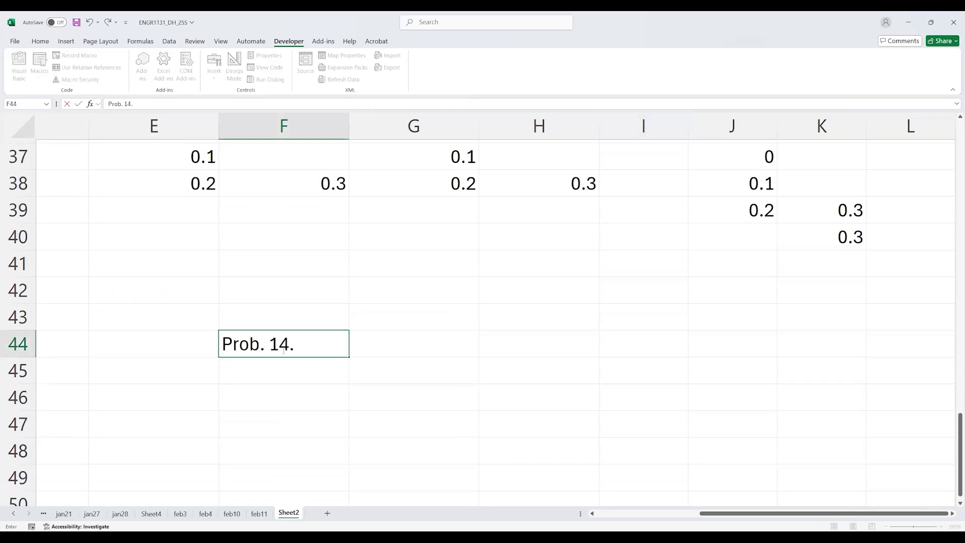
text( 5 in p. 430)
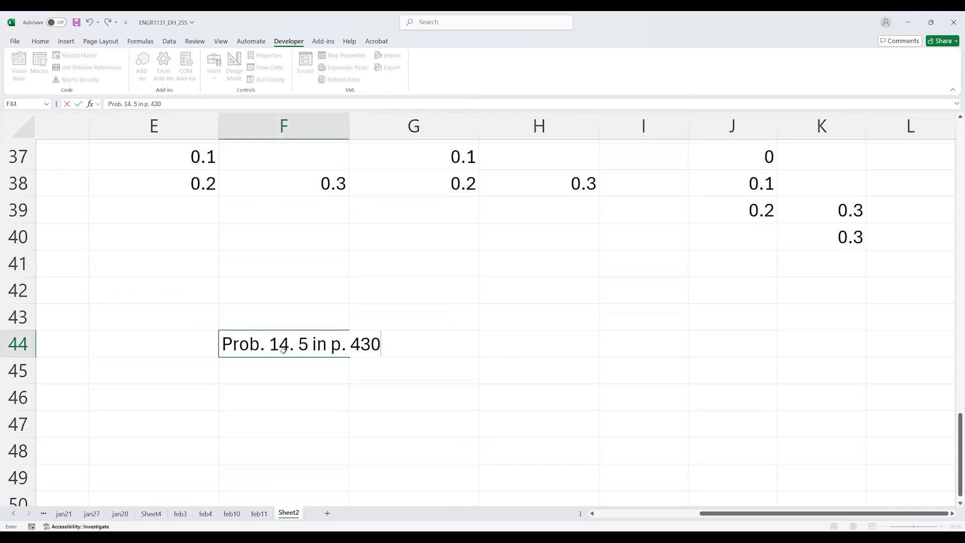
key(Return)
Fill the problem heading cell F44 with yellow and enlarge its text to size 26.
click(283, 350)
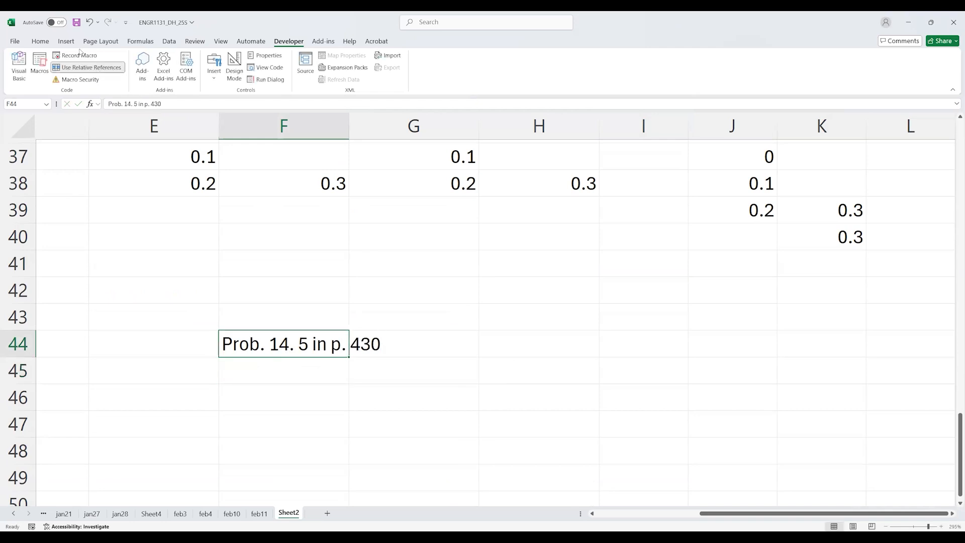
click(40, 42)
click(159, 74)
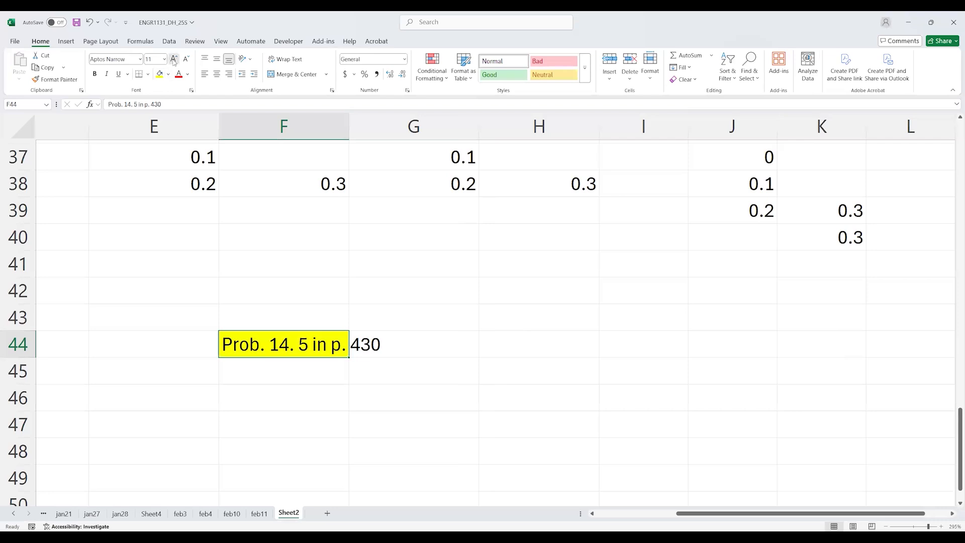
triple_click(173, 60)
triple_click(173, 61)
double_click(173, 61)
Extend the yellow fill across F44:H44 and make the heading bold.
drag(288, 360, 582, 380)
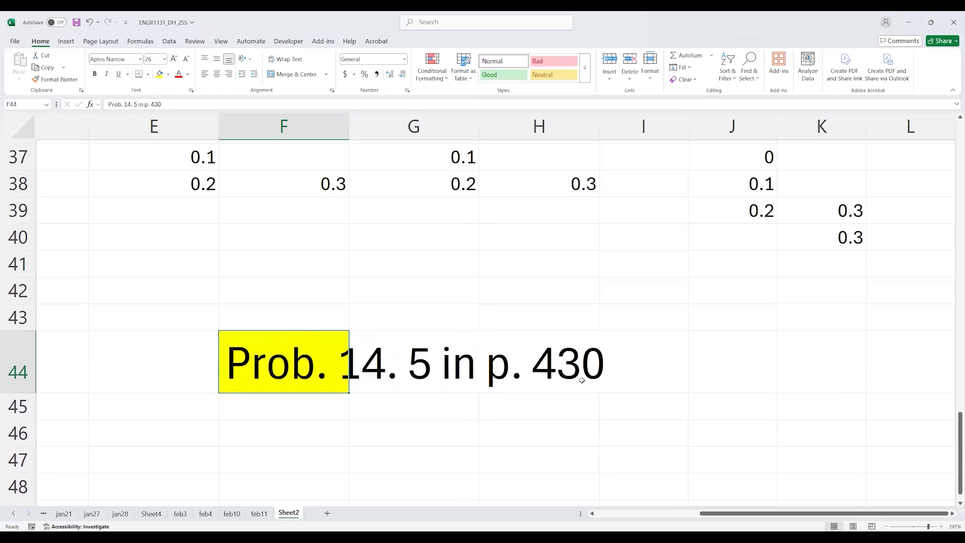
click(160, 74)
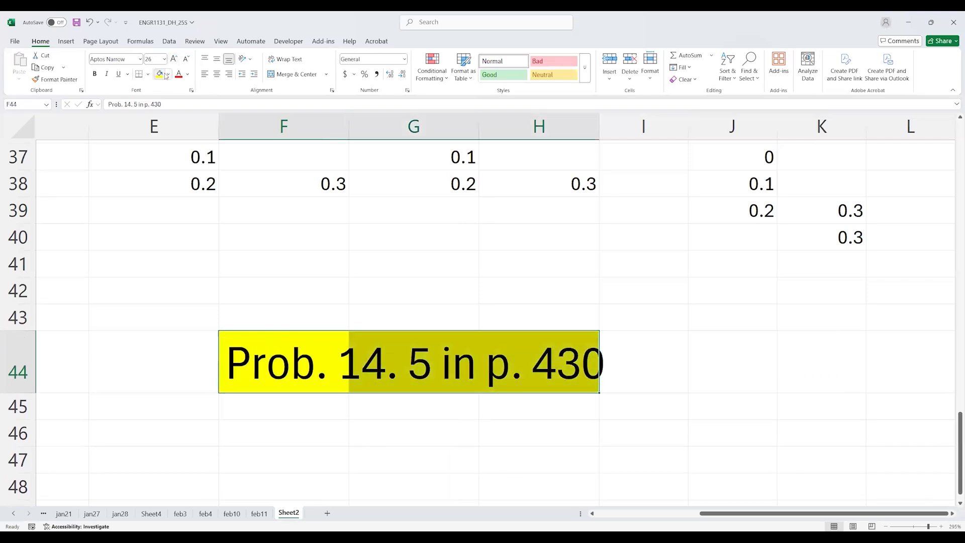
key(ctrl+b)
Enter "Macro that converts temp in F to C" in F46 below the problem heading.
click(577, 251)
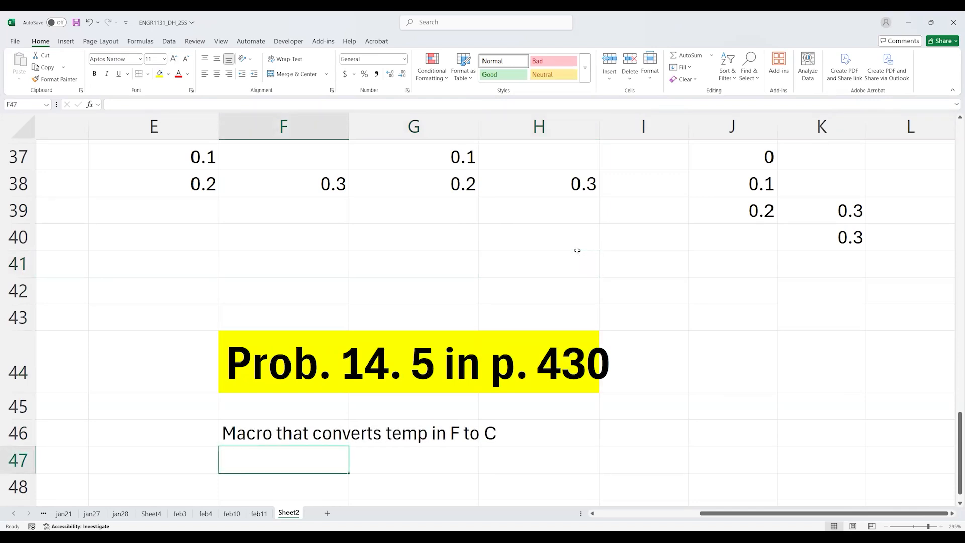
scroll(400, 295, down, 3)
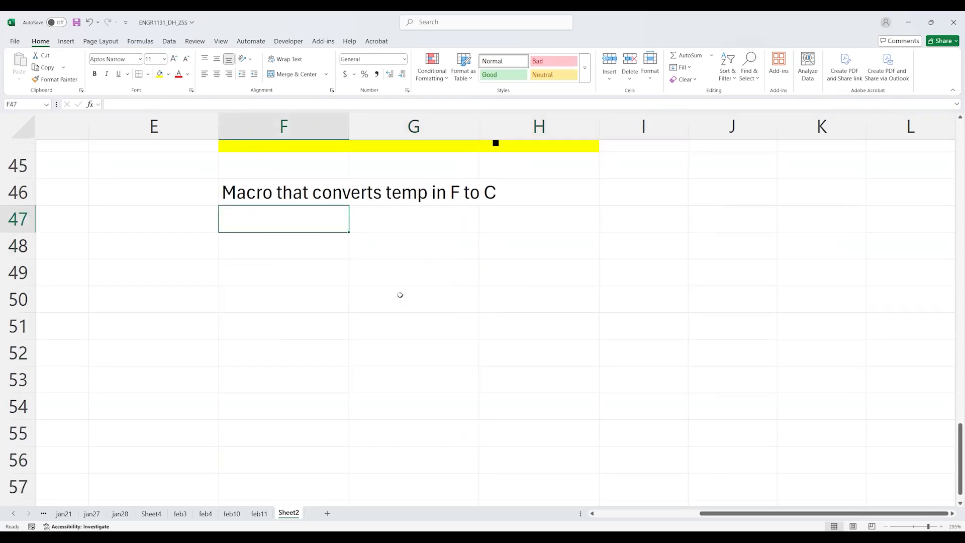
Enter the column headings F in F48 and C in G48 below the macro description.
scroll(400, 295, up, 2)
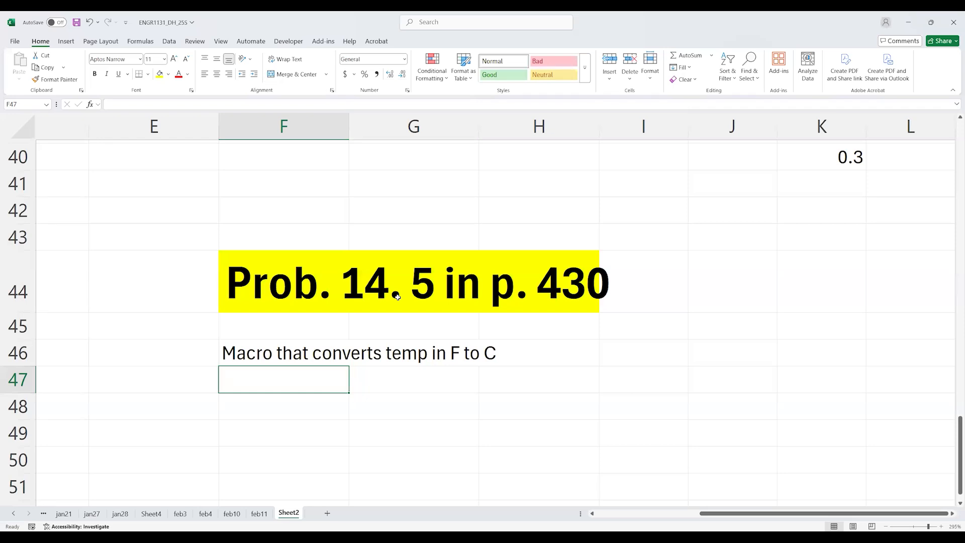
key(Down)
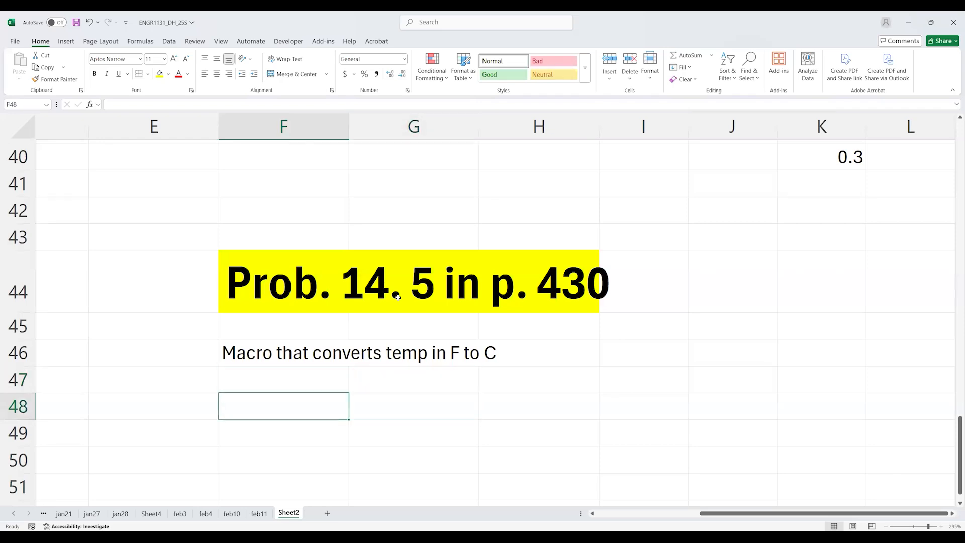
text(F)
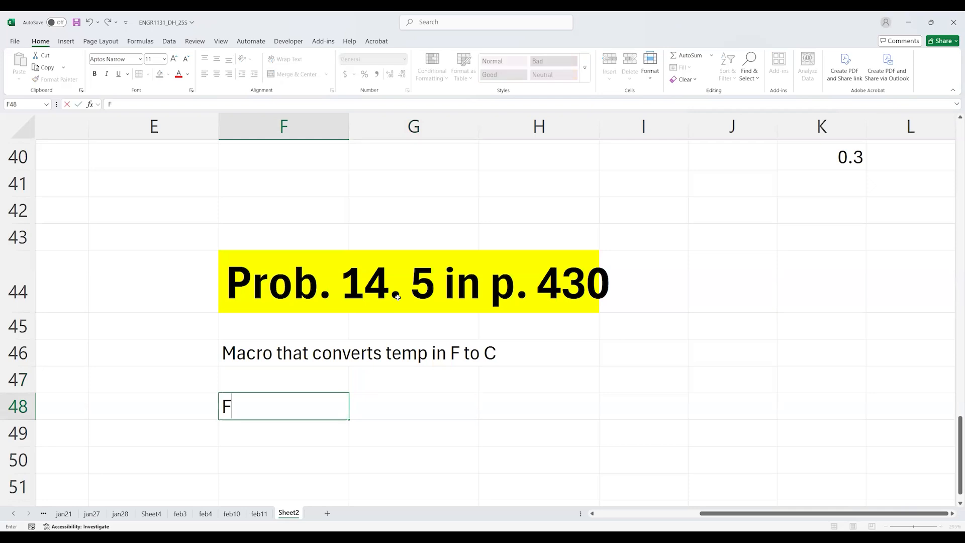
key(Tab)
text(C)
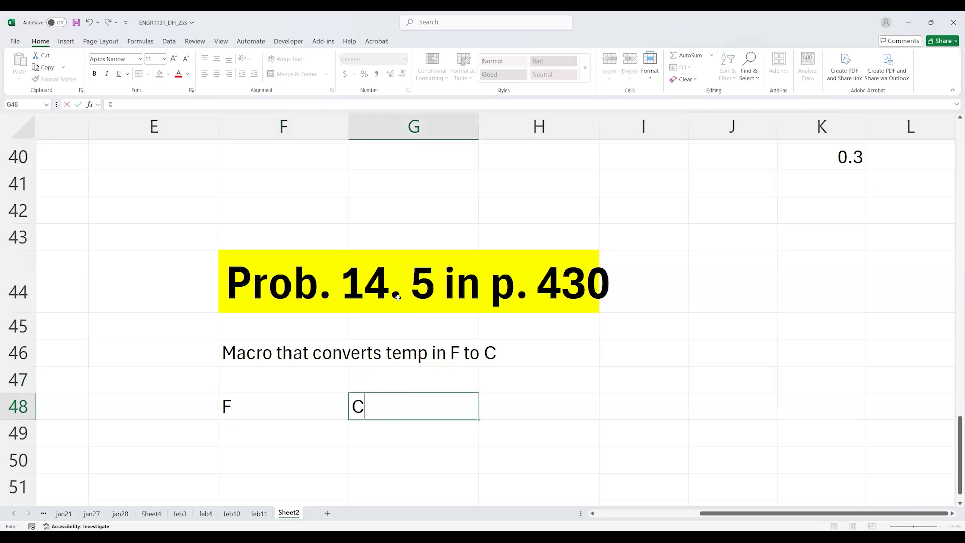
key(Down)
key(Left)
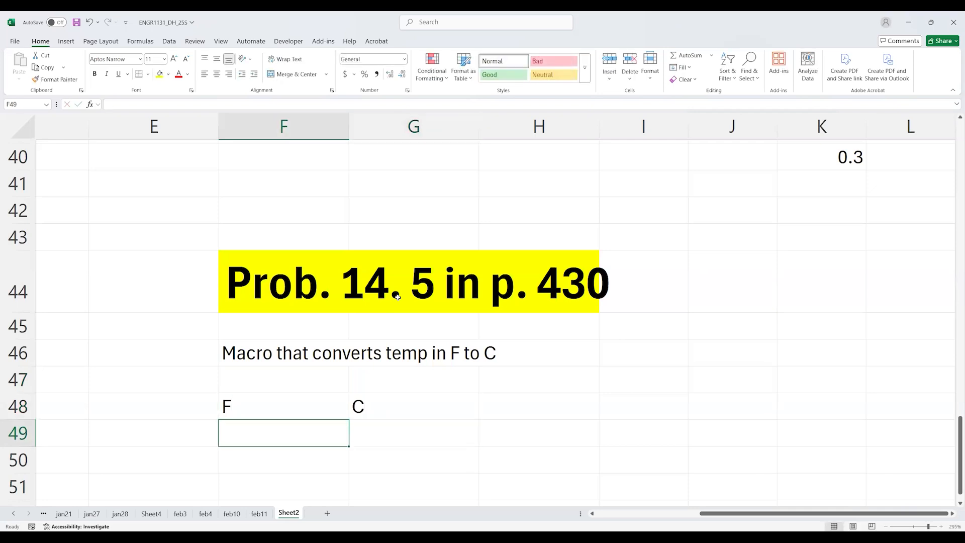
Enter the Fahrenheit temperatures 32, 100 and 200 in F49:F51.
scroll(397, 297, down, 1)
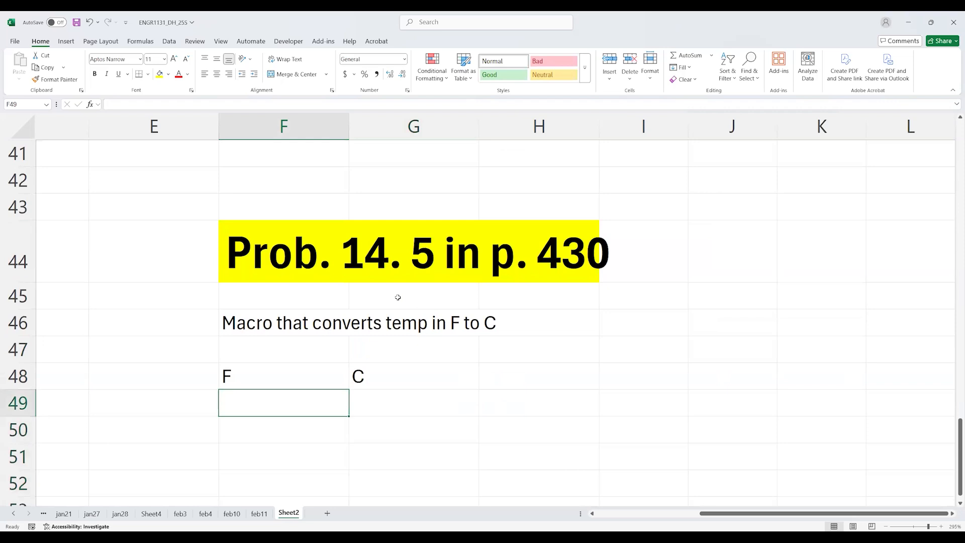
text(32)
key(Return)
text(100)
key(Return)
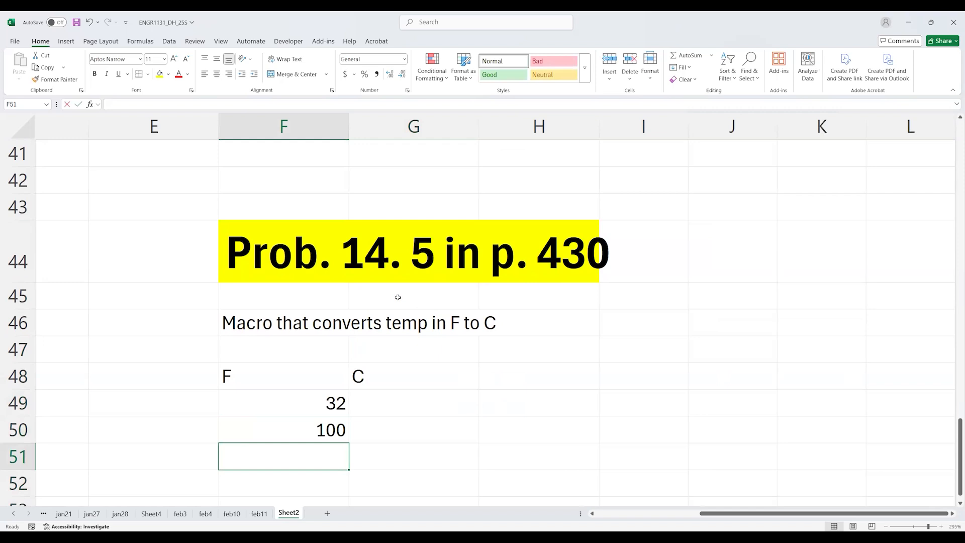
text(200)
key(Return)
Try the conversion formula =(5/9)*(F49-32) in G49.
key(Up)
key(Up)
key(Up)
key(Right)
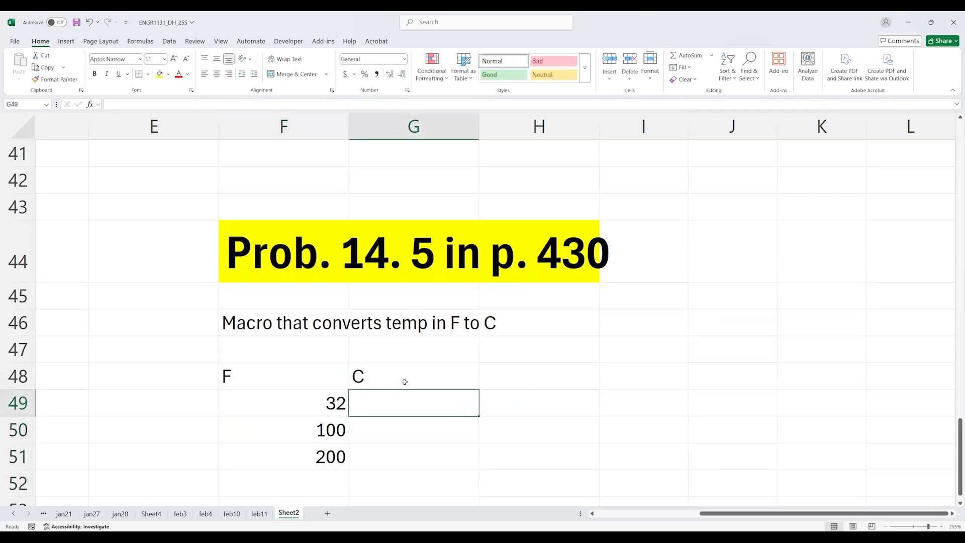
double_click(422, 404)
text(=(5/)
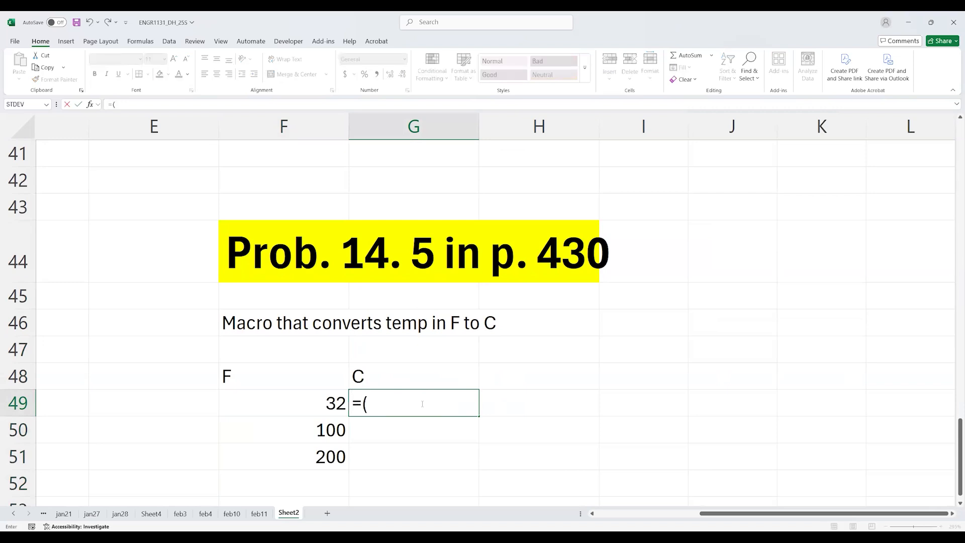
key(BackSpace)
key(BackSpace)
text(5/9)*()
click(333, 401)
text(-)
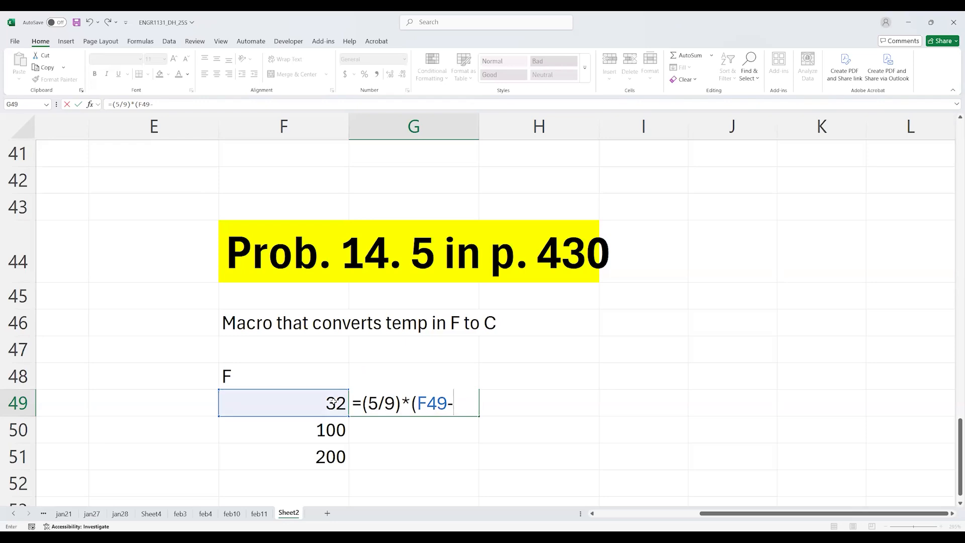
text(32))
key(Return)
Copy the conversion formula from G49 to G50 and G51.
key(Up)
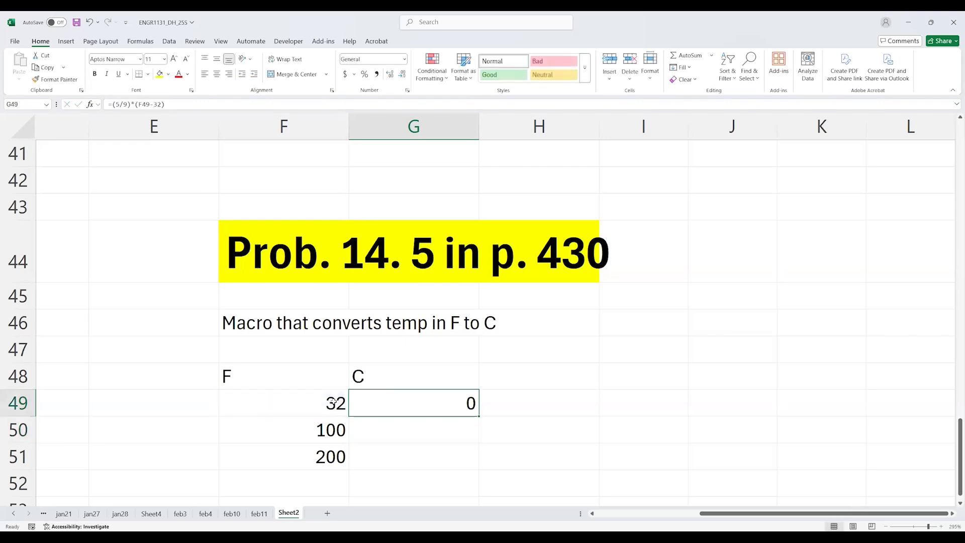
key(ctrl+c)
key(Down)
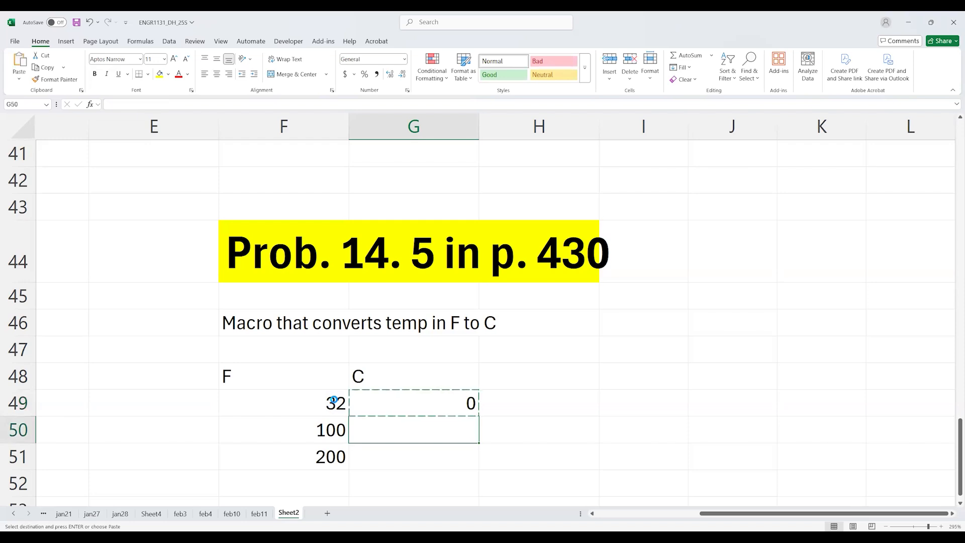
key(ctrl+v)
key(Down)
key(ctrl+v)
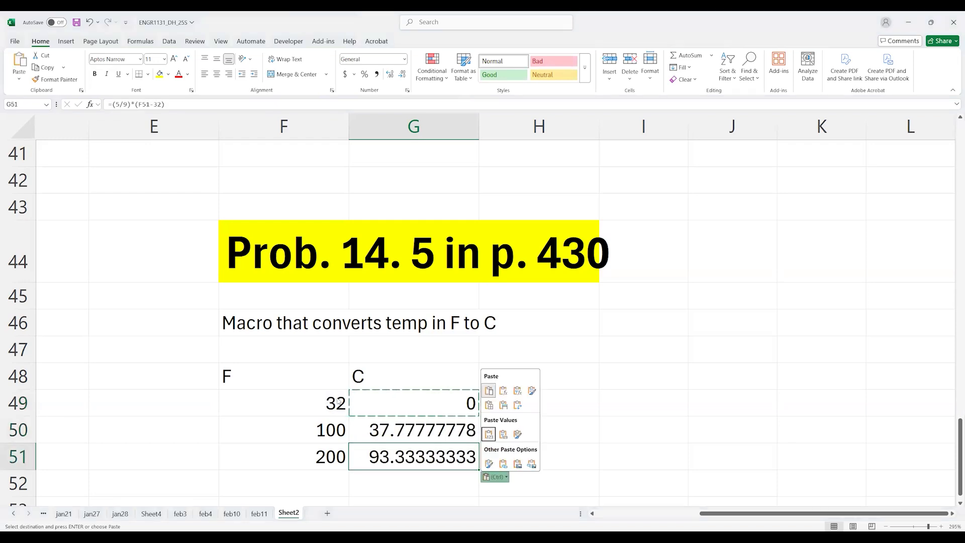
Clear the trial conversion formulas from G49:G51.
key(Escape)
key(Up)
key(Up)
key(shift+Down)
key(shift+Down)
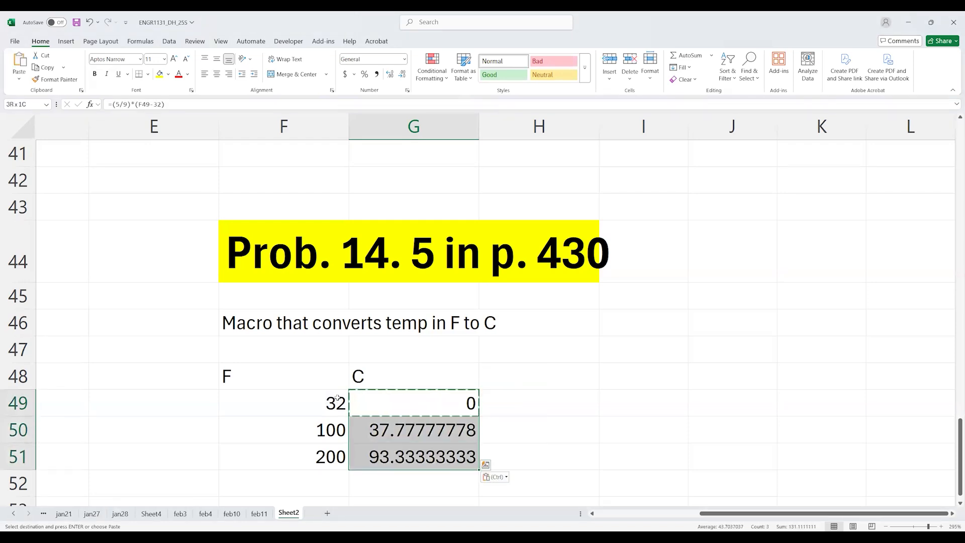
key(Up)
key(Down)
key(Down)
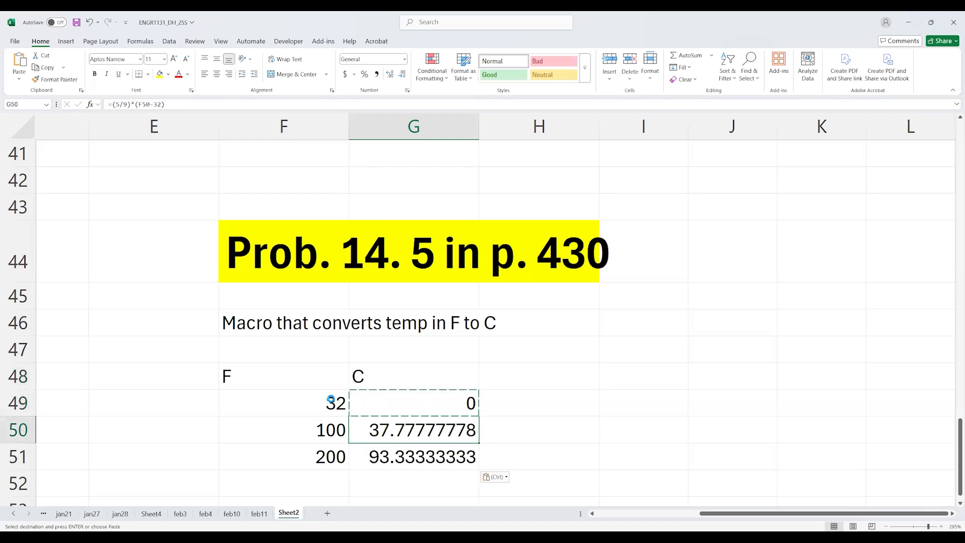
key(Delete)
key(Down)
key(Delete)
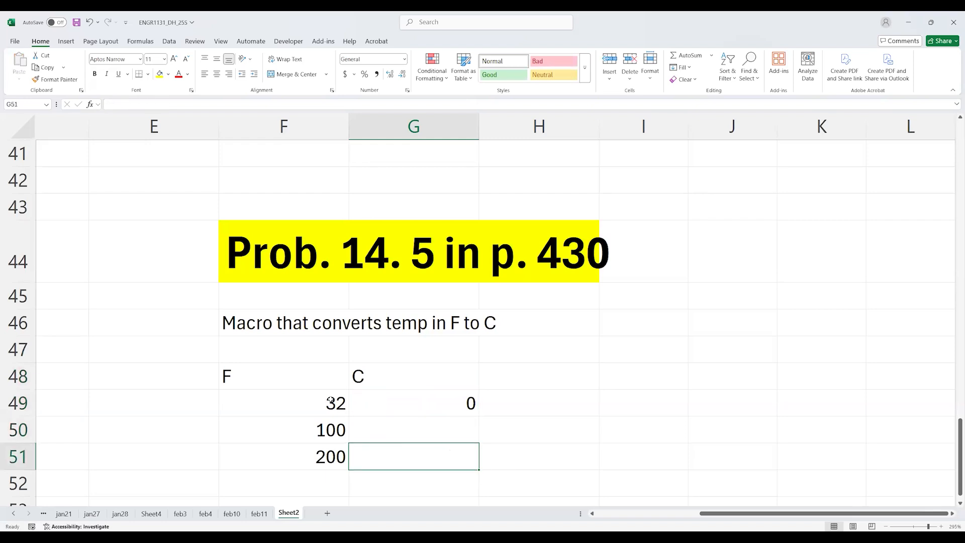
key(Up)
key(Up)
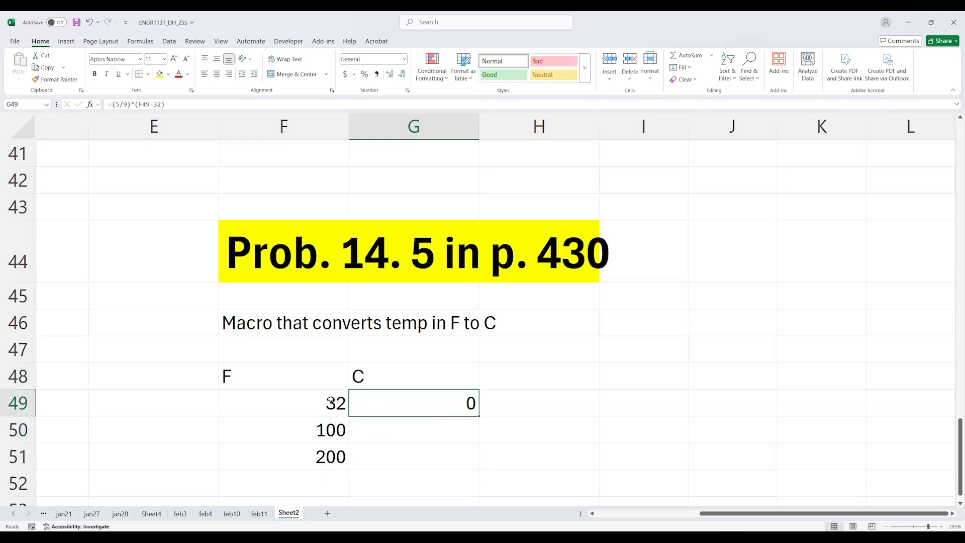
key(Delete)
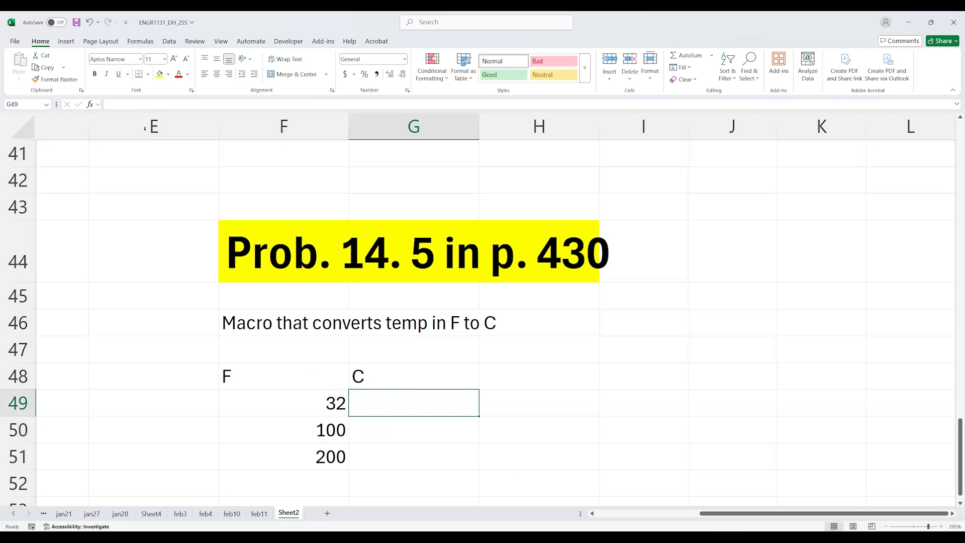
With G49 selected, start recording a macro named FcC in this workbook with the shortcut Ctrl+w.
click(287, 42)
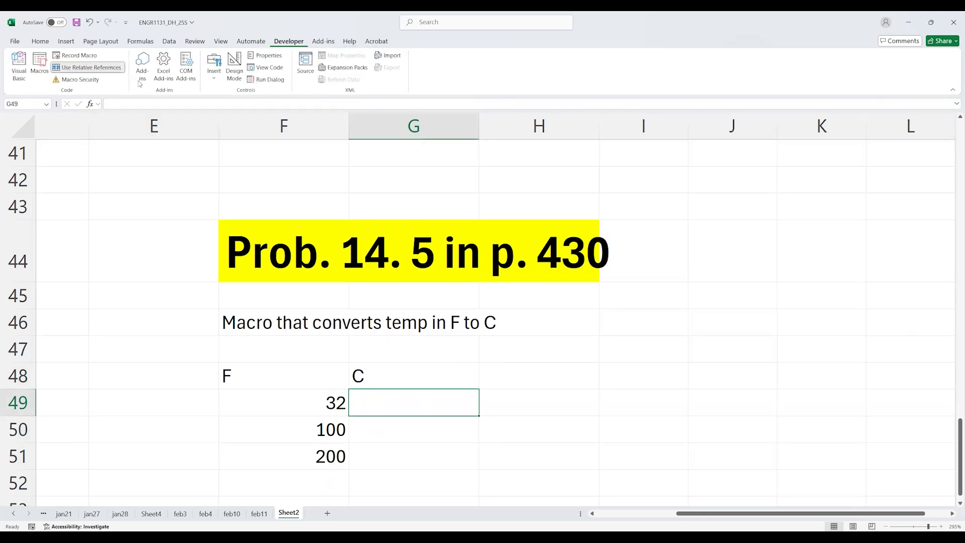
click(81, 56)
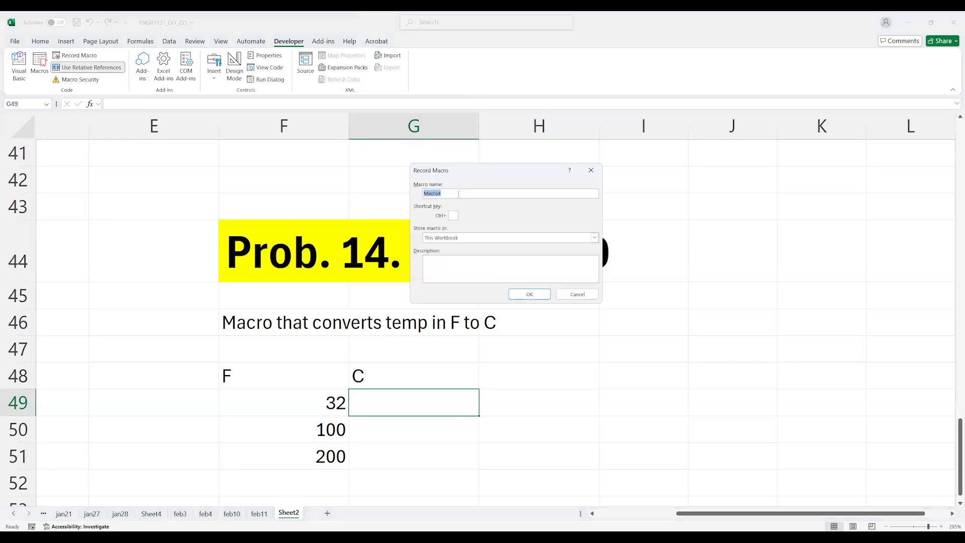
text(FcC)
click(450, 259)
click(534, 296)
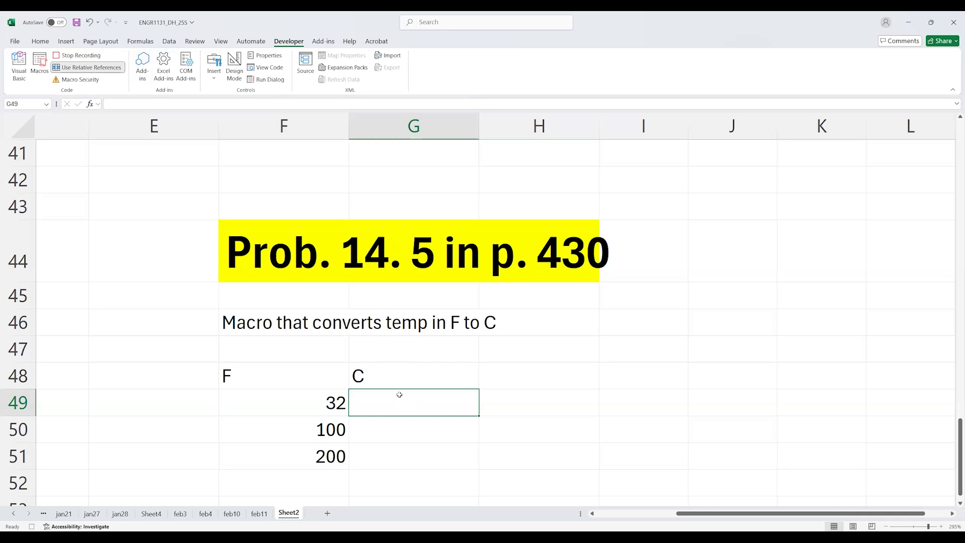
Record the formula =(5/9)*(F49-32) in G49 and stop the macro recording.
text(=)
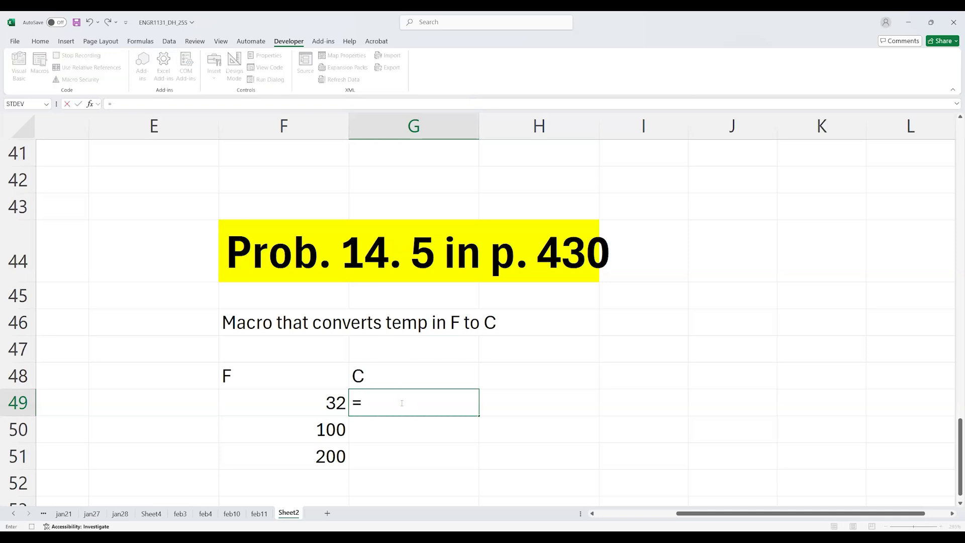
text((5/9)*()
click(320, 403)
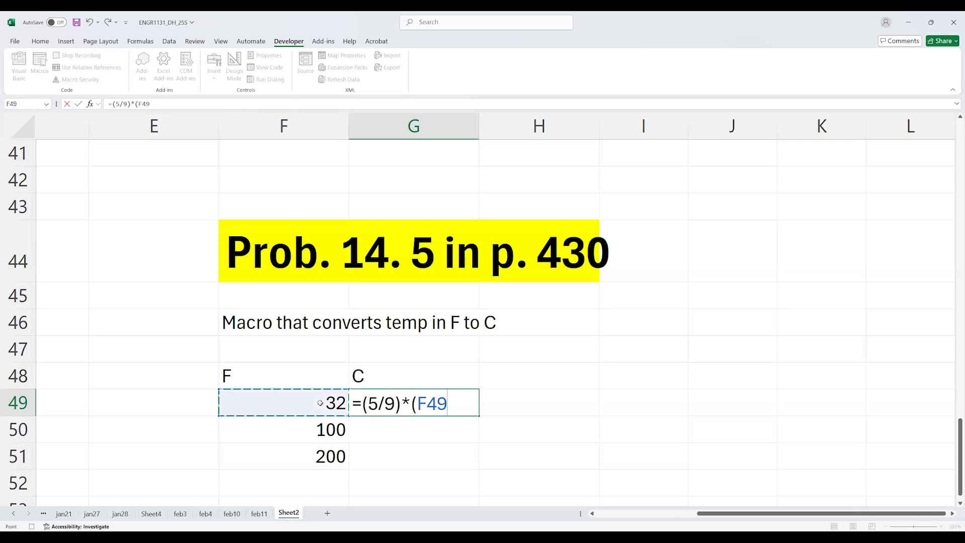
text(-3)
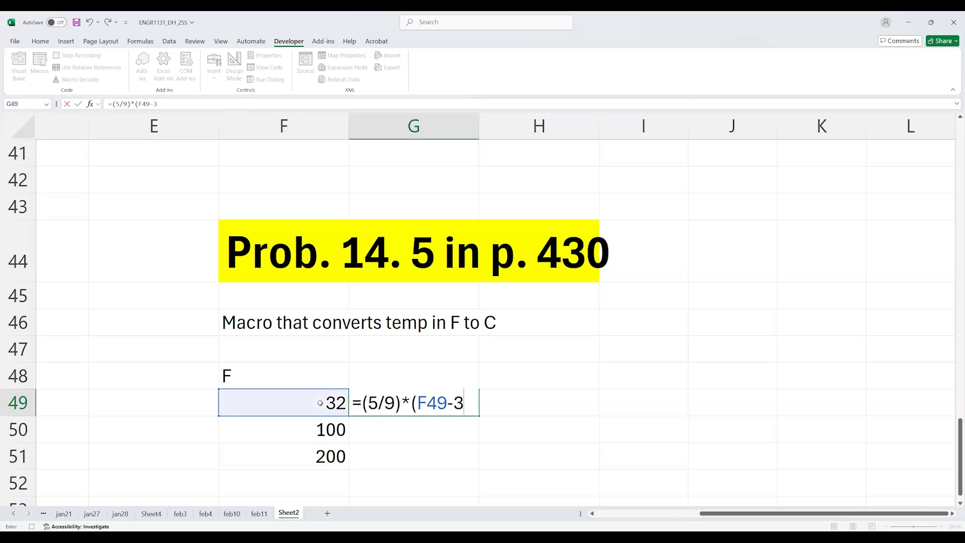
text(2))
key(Return)
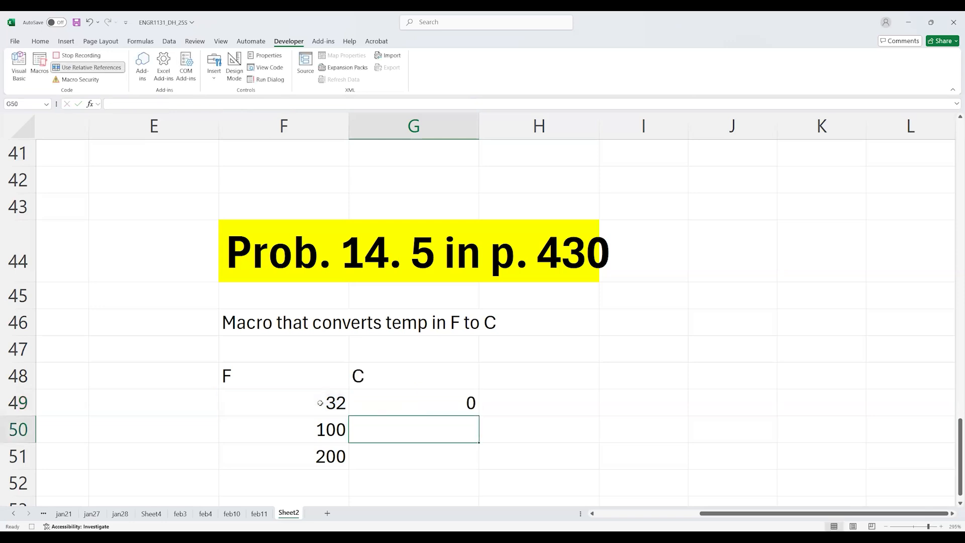
click(83, 56)
Enter the shortcut note "ctrl + w" in H47 above the conversion table.
click(442, 387)
click(525, 363)
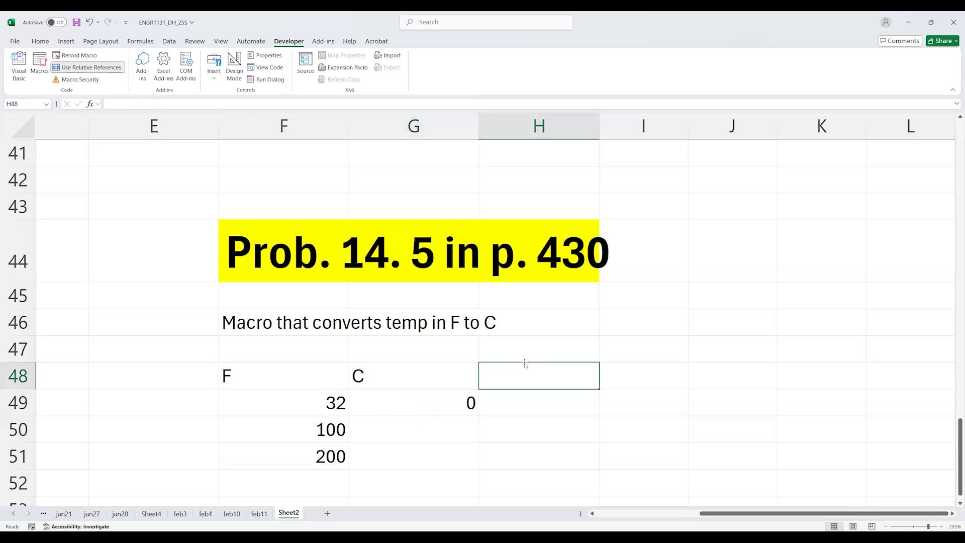
key(Up)
key(Right)
key(Left)
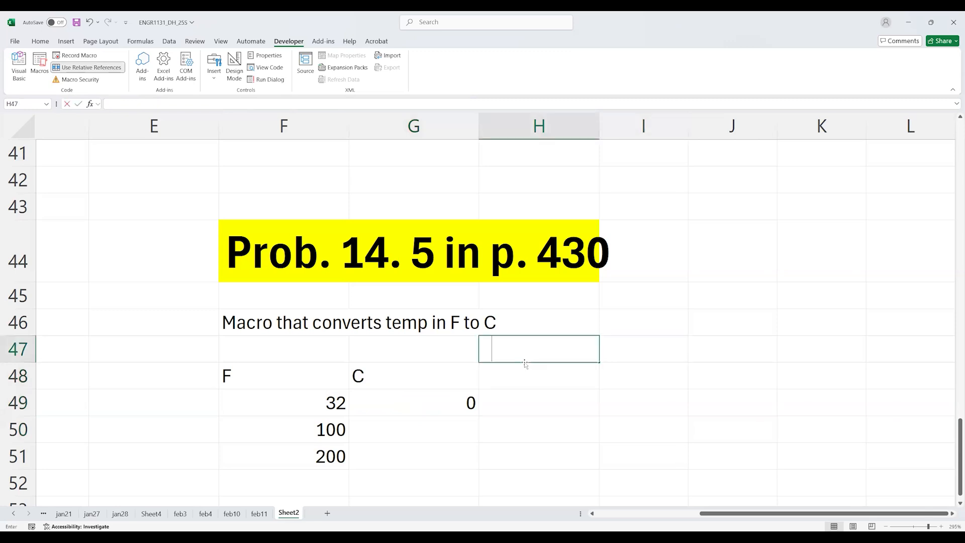
text(ctrl +)
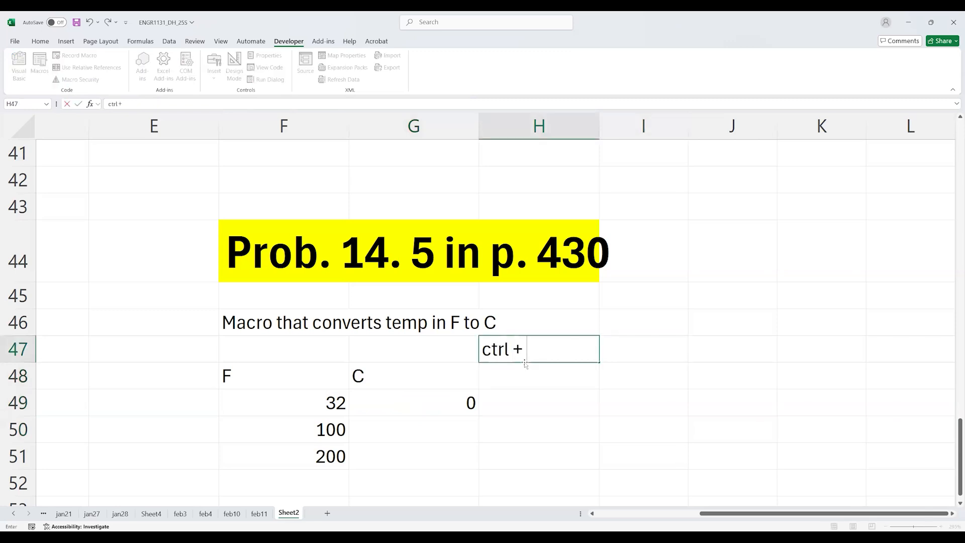
text( w)
key(Return)
key(Up)
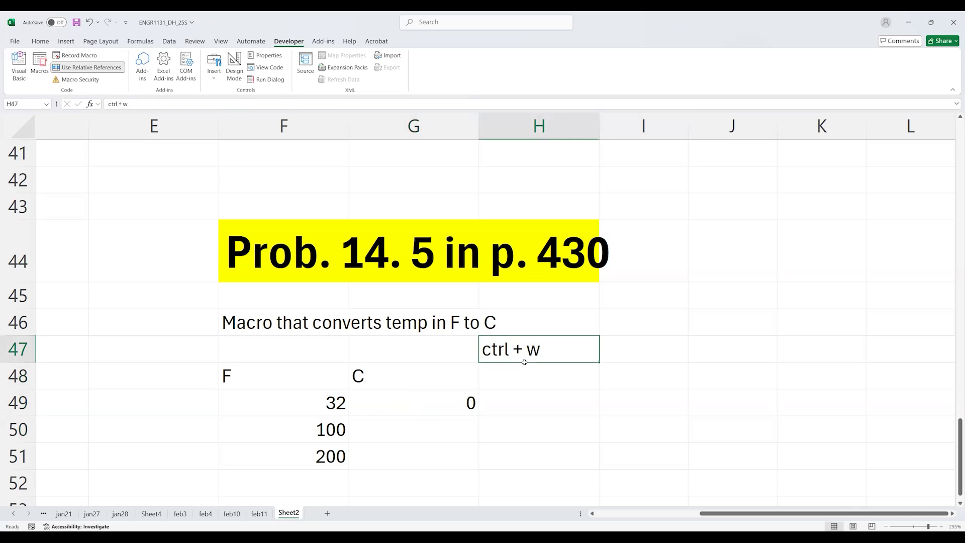
Run the temperature conversion macro in G50 to convert the 100 F value.
key(Left)
key(Left)
key(Down)
key(Down)
key(Right)
key(Down)
key(Down)
key(Up)
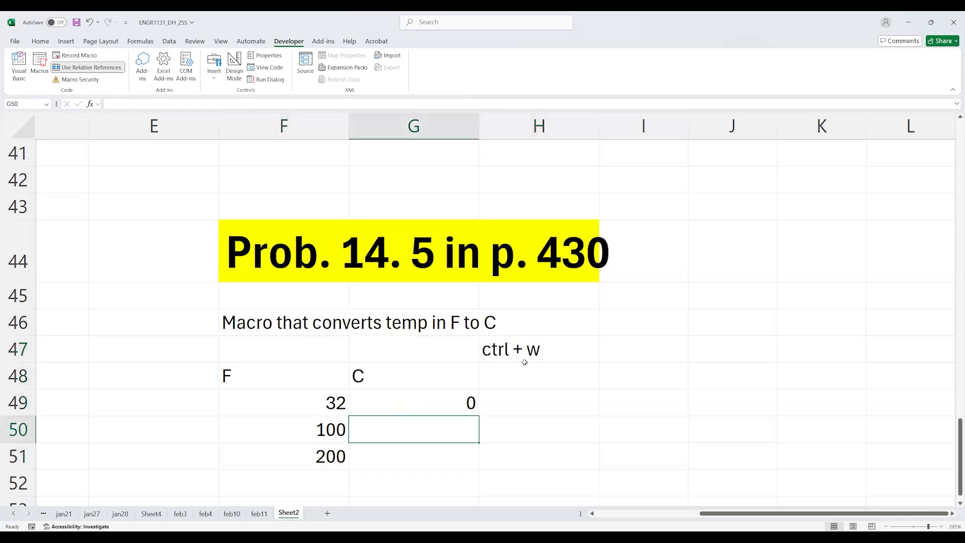
key(ctrl+w)
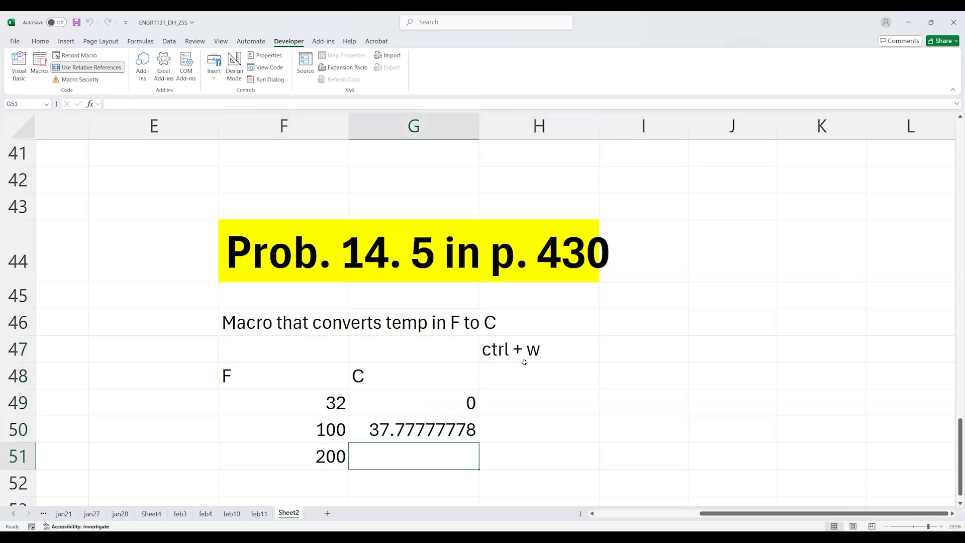
Check the formula the macro wrote in G50, and run the conversion macro in G51.
double_click(426, 431)
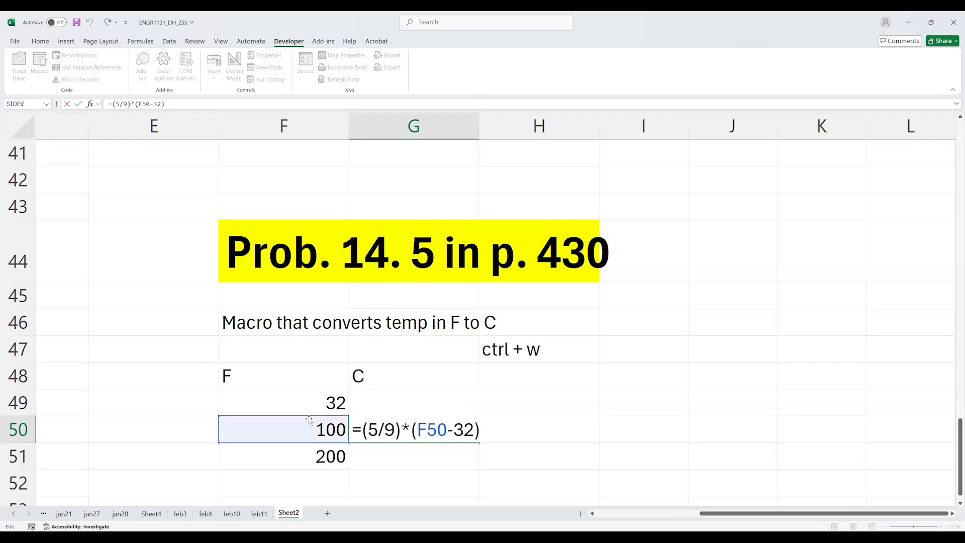
key(Escape)
click(407, 453)
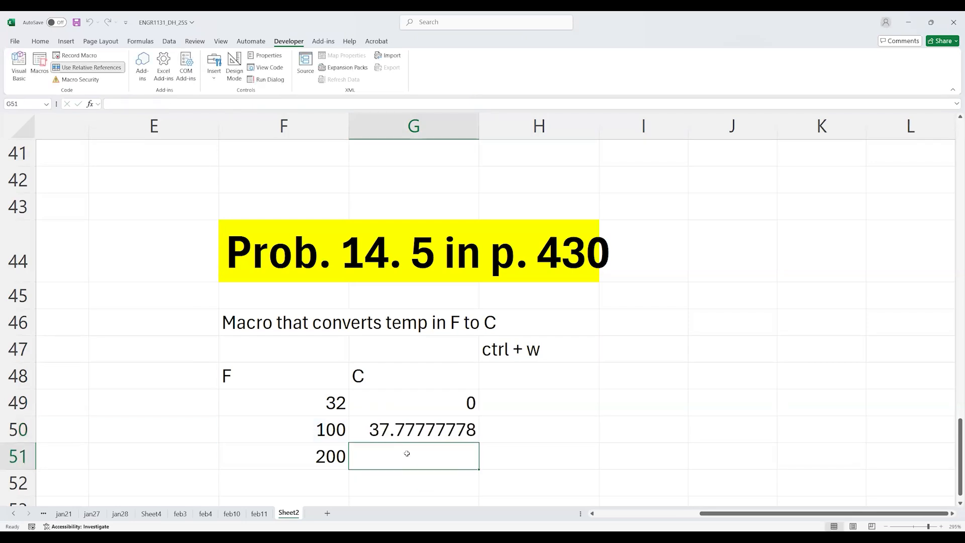
key(ctrl+w)
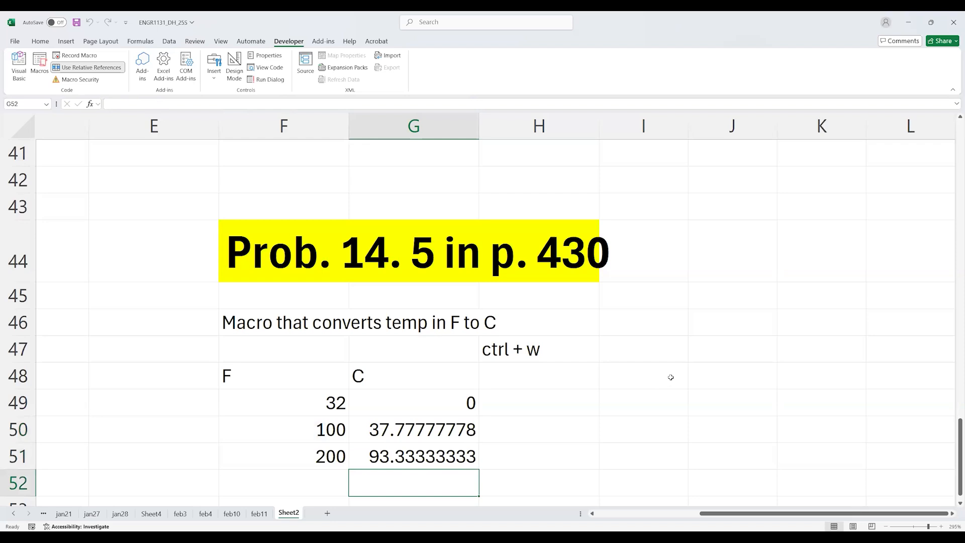
click(673, 377)
click(726, 384)
click(711, 408)
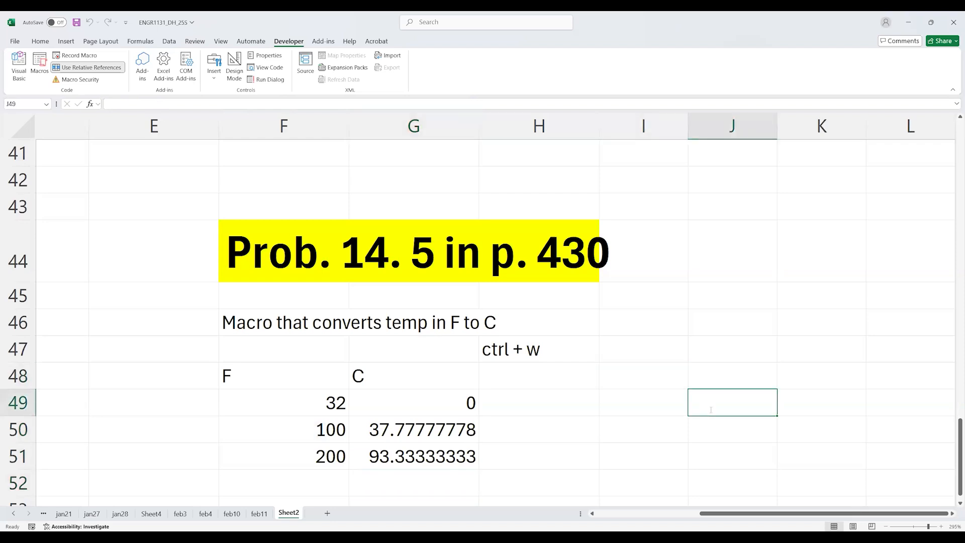
Enter the Fahrenheit test values 254 in J49 and 339 in J50, beside the conversion table.
text(254)
key(Tab)
key(Down)
key(Left)
text(339)
key(Up)
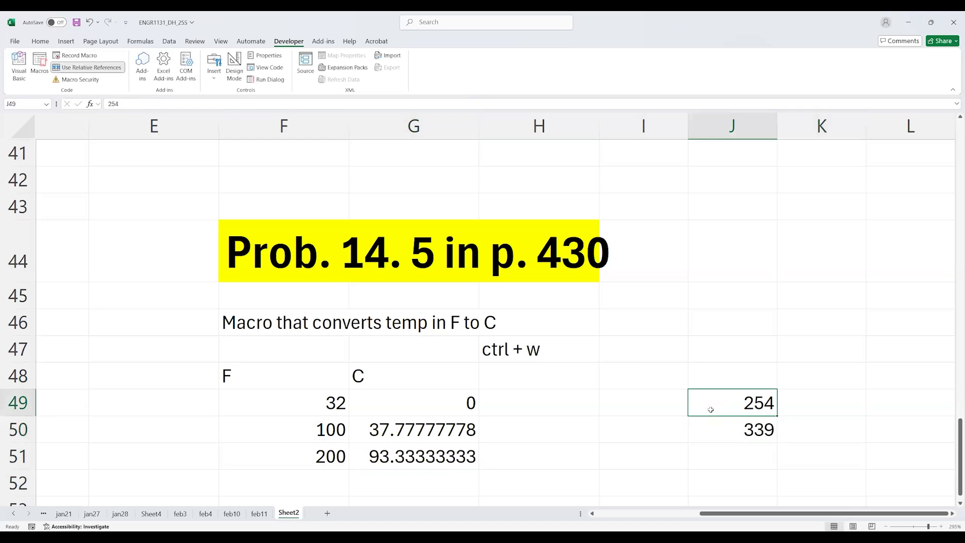
Run the temperature conversion macro in K49 and K50 to convert the values 254 and 339.
key(Right)
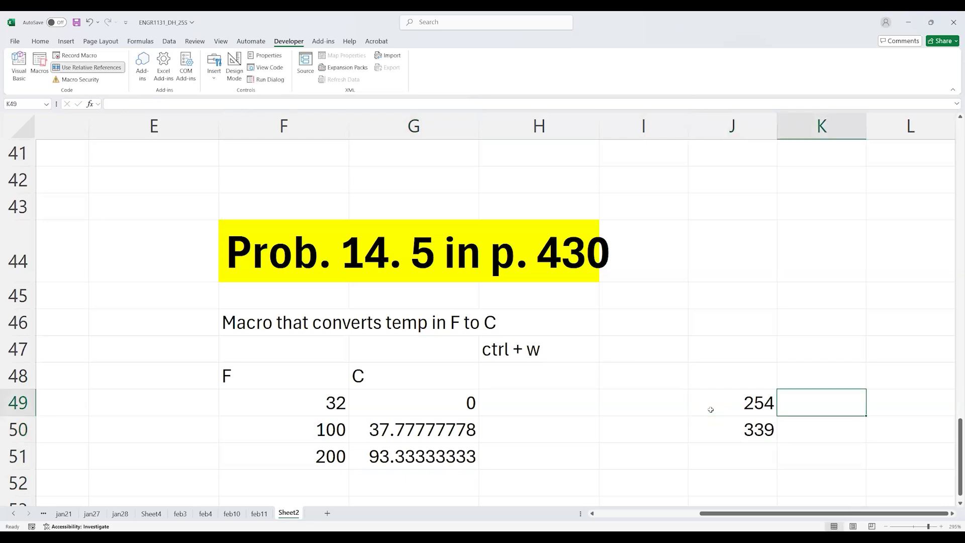
key(ctrl+w)
key(ctrl+w)
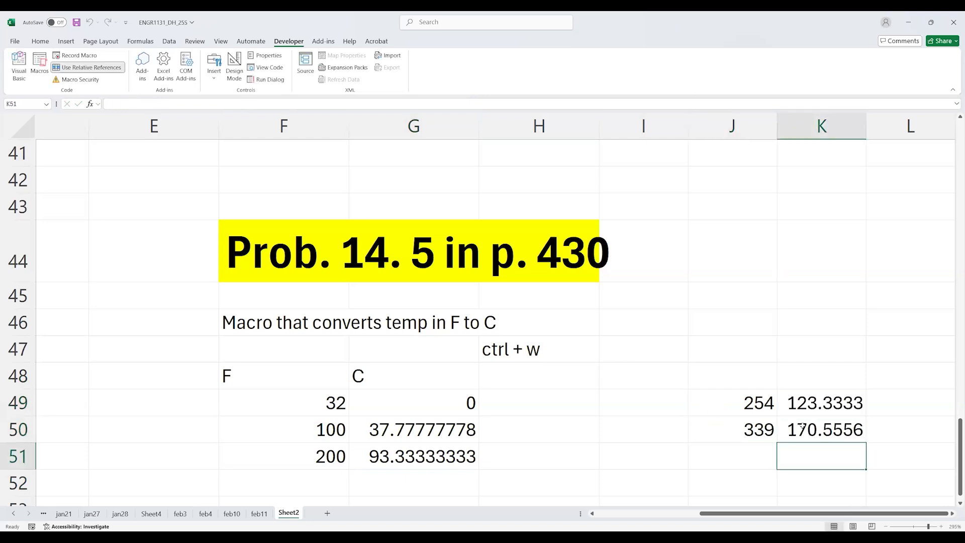
Compare the conversion formulas in K49 and G49 and the input cells J49 and F49 they refer to.
click(816, 428)
click(762, 402)
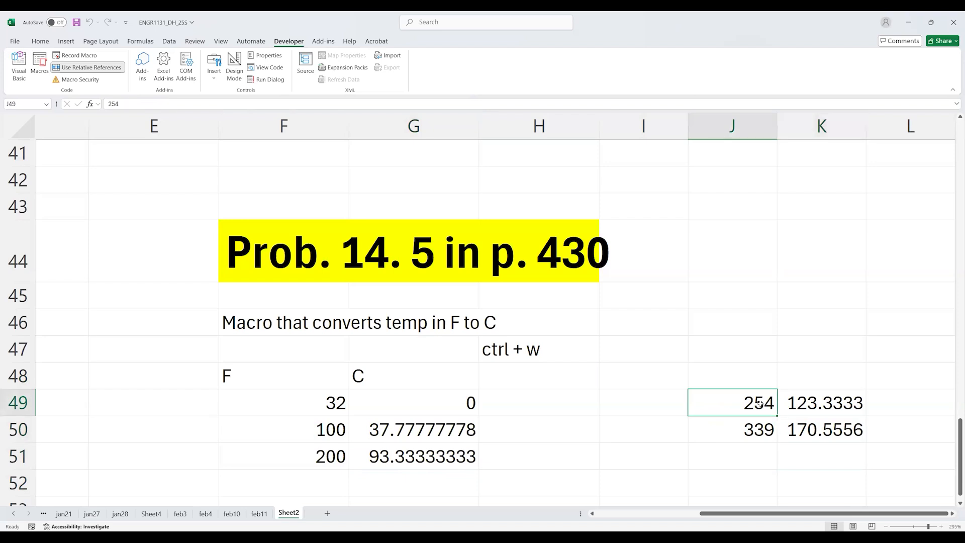
click(806, 403)
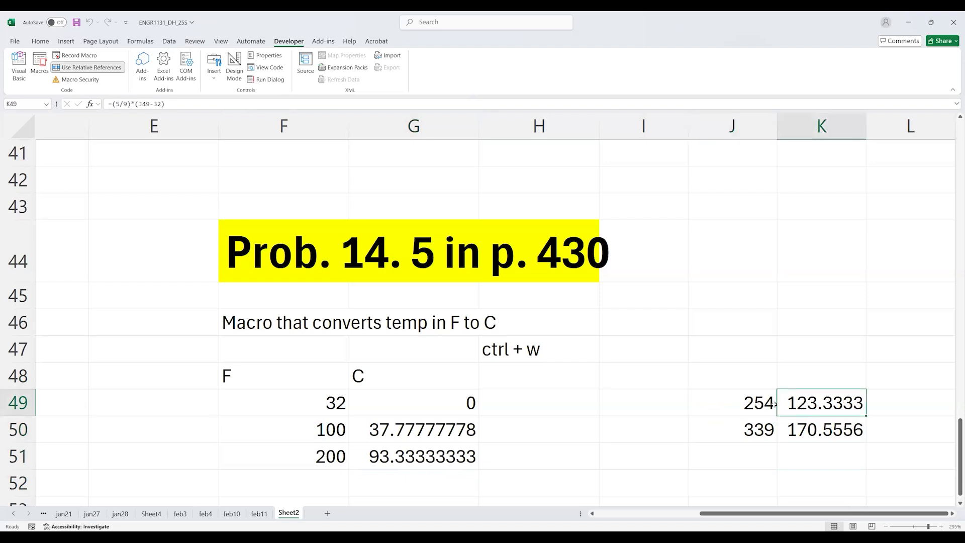
click(455, 406)
double_click(427, 401)
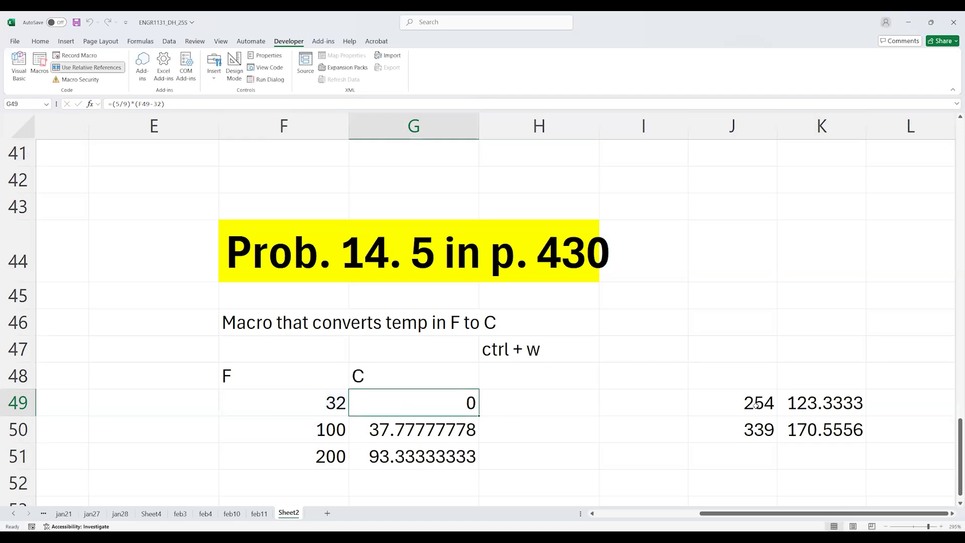
click(755, 405)
click(676, 421)
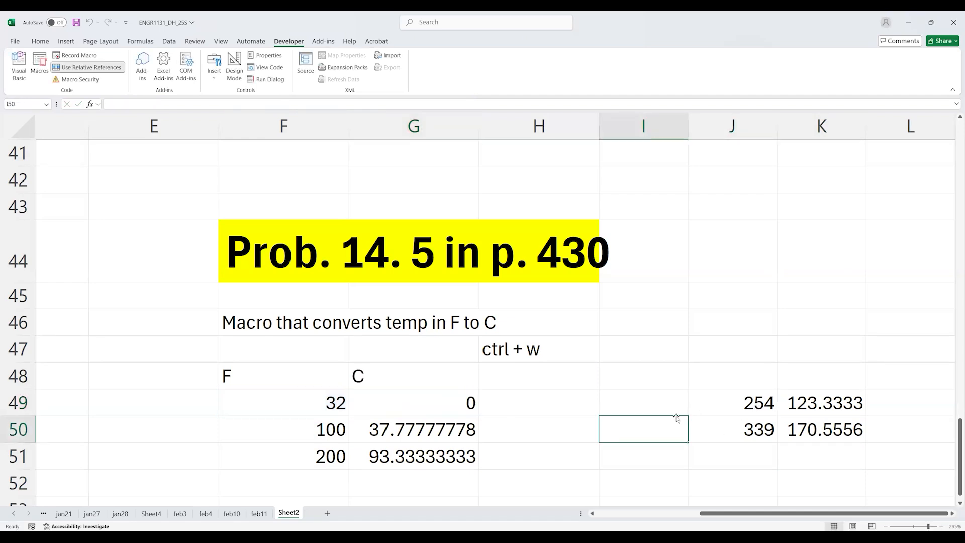
click(569, 426)
click(636, 431)
click(803, 405)
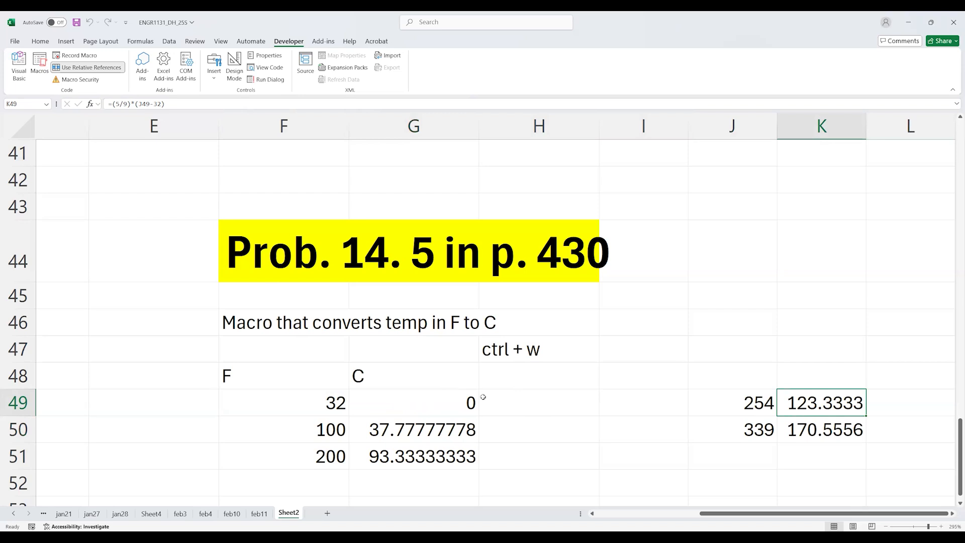
click(341, 412)
Copy the yellow problem heading in F44:I44 and paste it at F54, below the conversion table.
scroll(336, 397, down, 1)
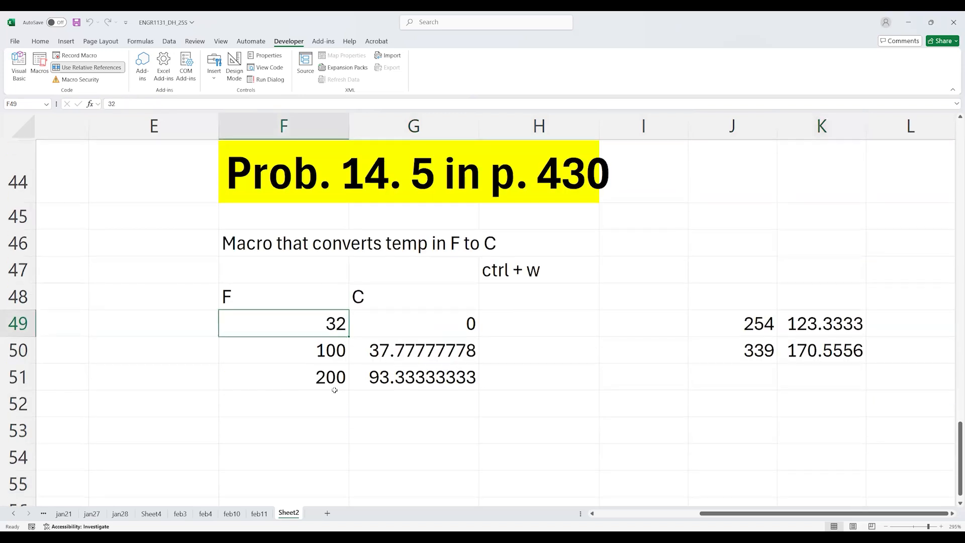
scroll(284, 302, up, 1)
drag(265, 264, 611, 257)
key(ctrl+c)
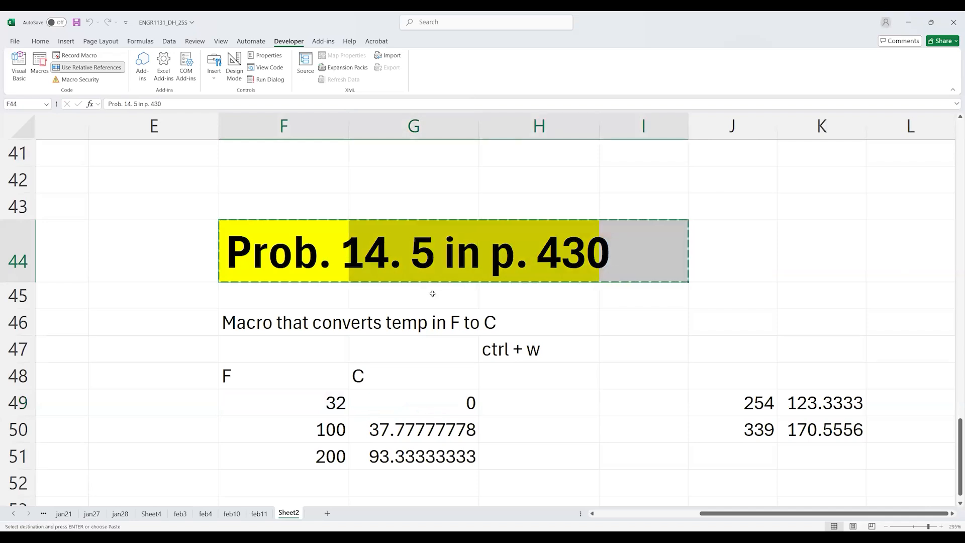
scroll(432, 293, down, 2)
click(297, 367)
key(ctrl+v)
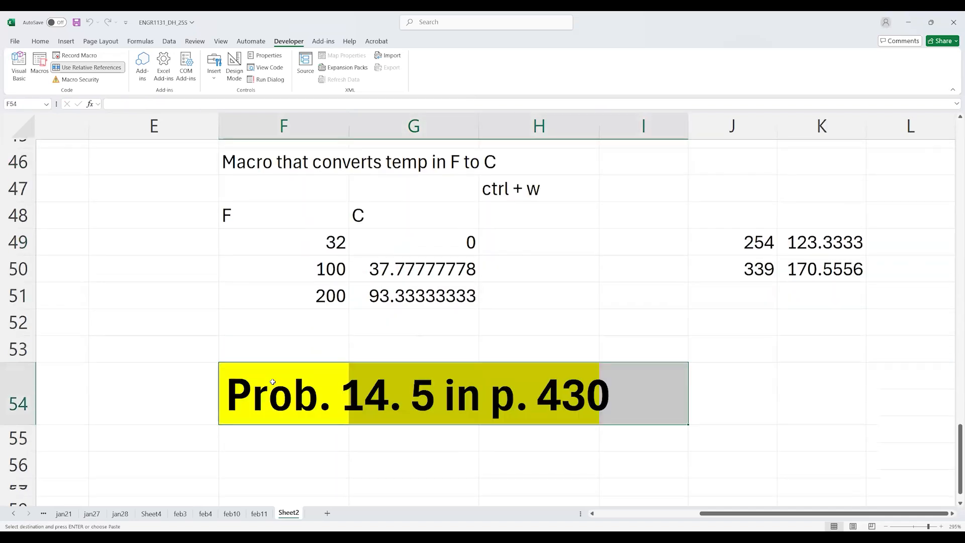
Edit the pasted heading in F54 to read "Prob. 14.2 in p. 429".
click(327, 390)
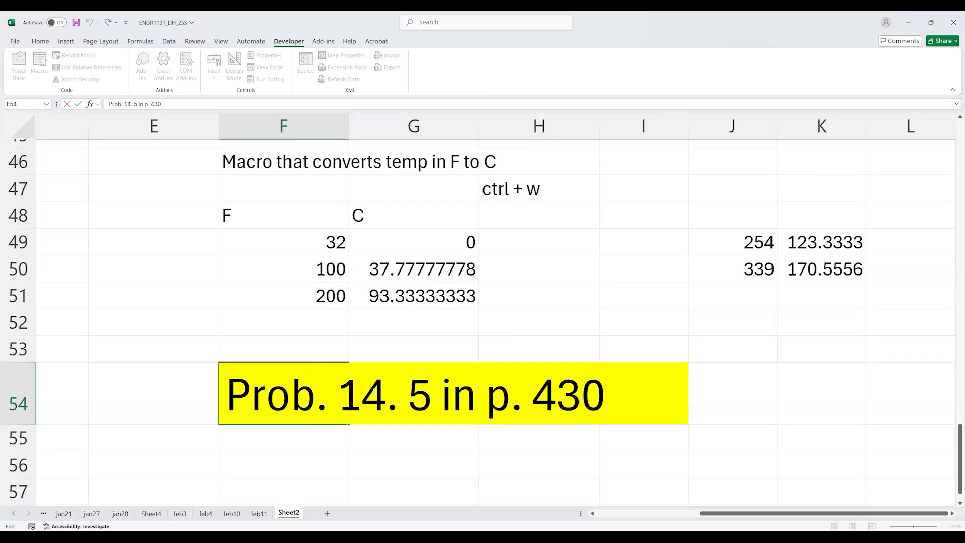
drag(398, 393, 433, 392)
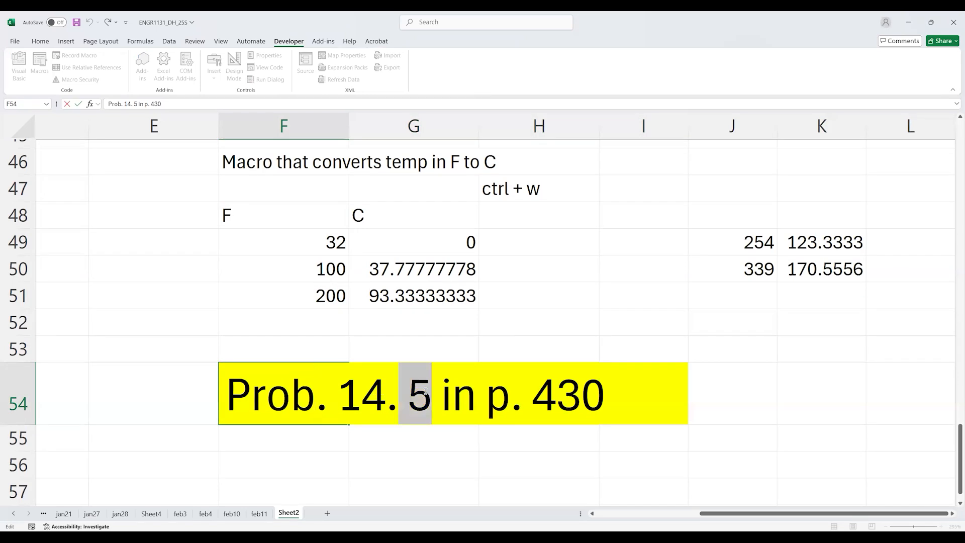
text(2)
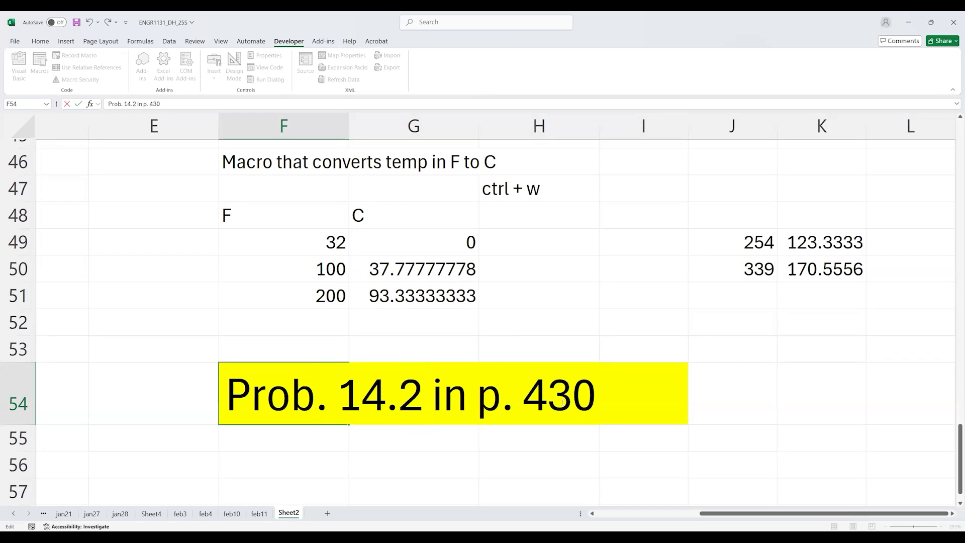
double_click(618, 404)
key(BackSpace)
key(BackSpace)
text(29)
key(Return)
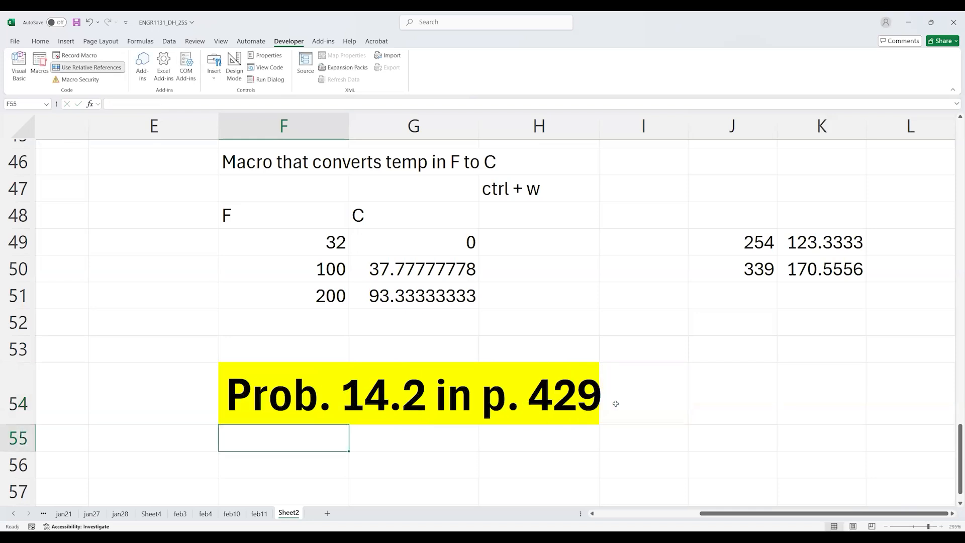
Save the workbook without erasing its VB project.
key(ctrl+s)
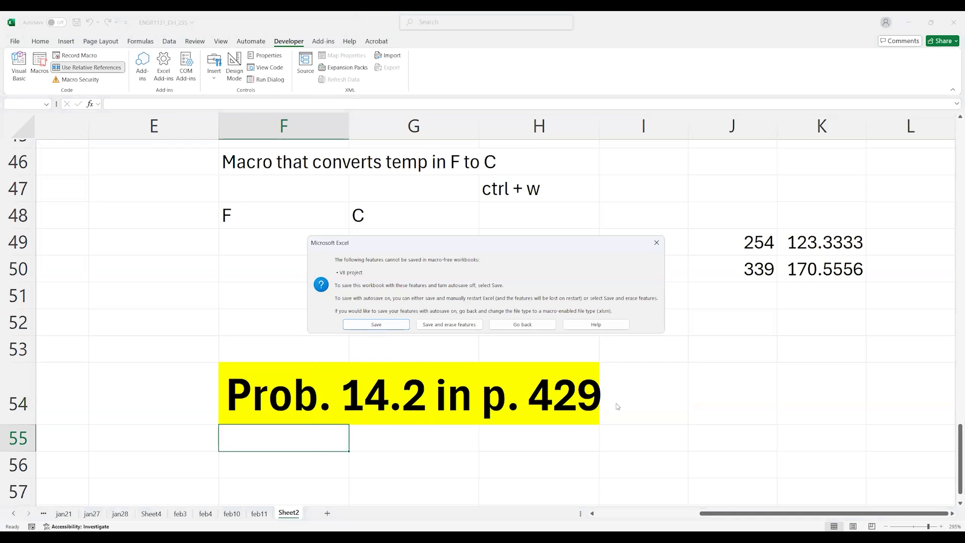
key(Tab)
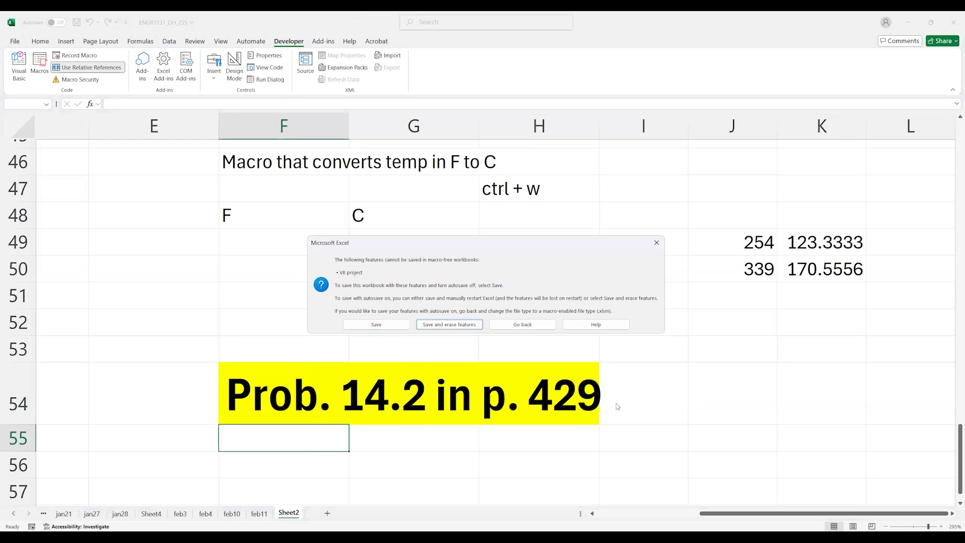
click(377, 324)
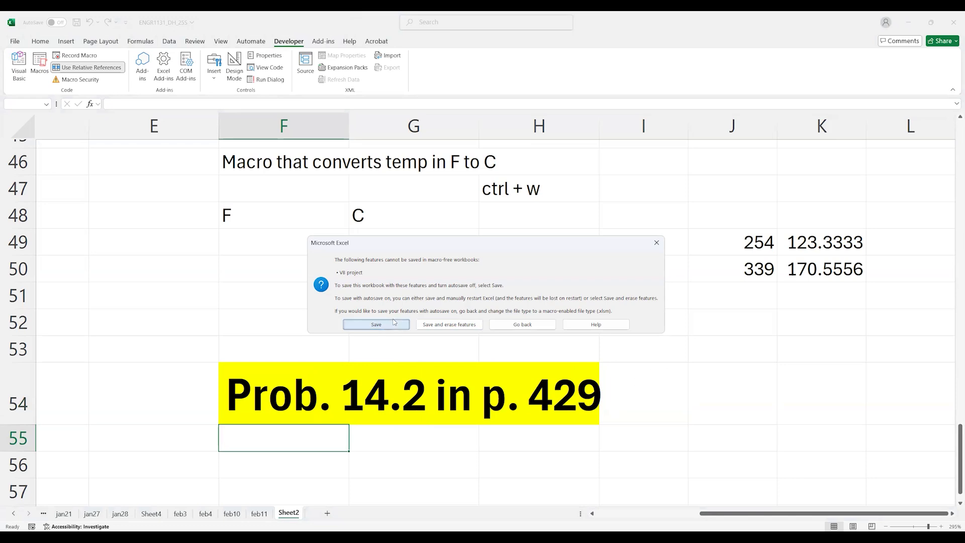
Enter the page reference "p. 84" in G55, under the Prob. 14.2 heading.
click(378, 438)
click(341, 453)
click(344, 439)
click(386, 444)
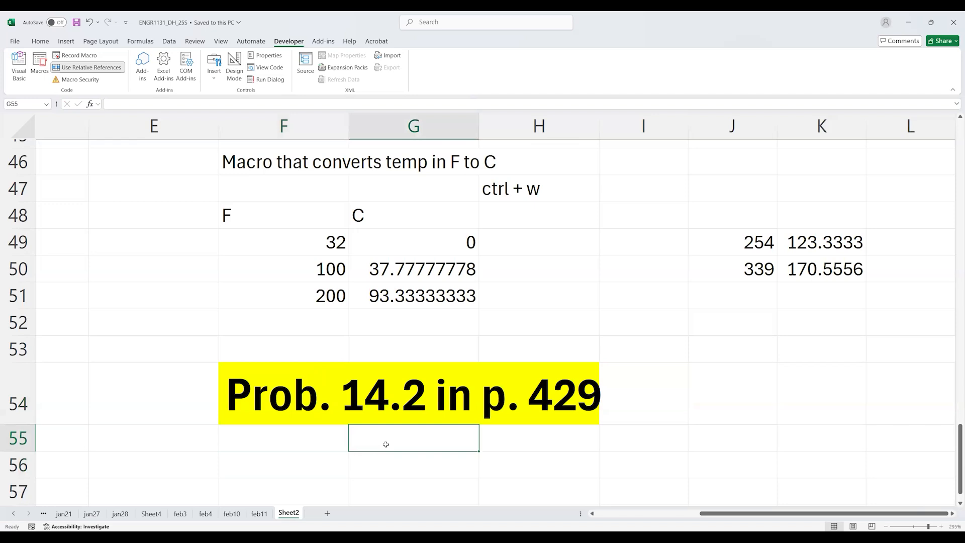
text(p)
text(. 82)
key(BackSpace)
text(4)
key(Return)
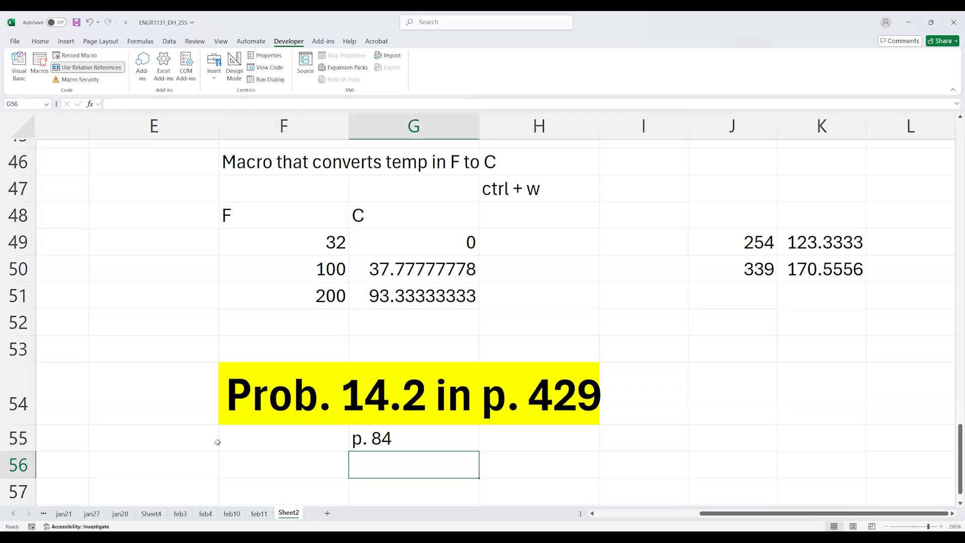
Enter the table title "Parts inventory" in F57.
scroll(362, 426, down, 1)
click(362, 428)
click(304, 410)
scroll(304, 410, down, 1)
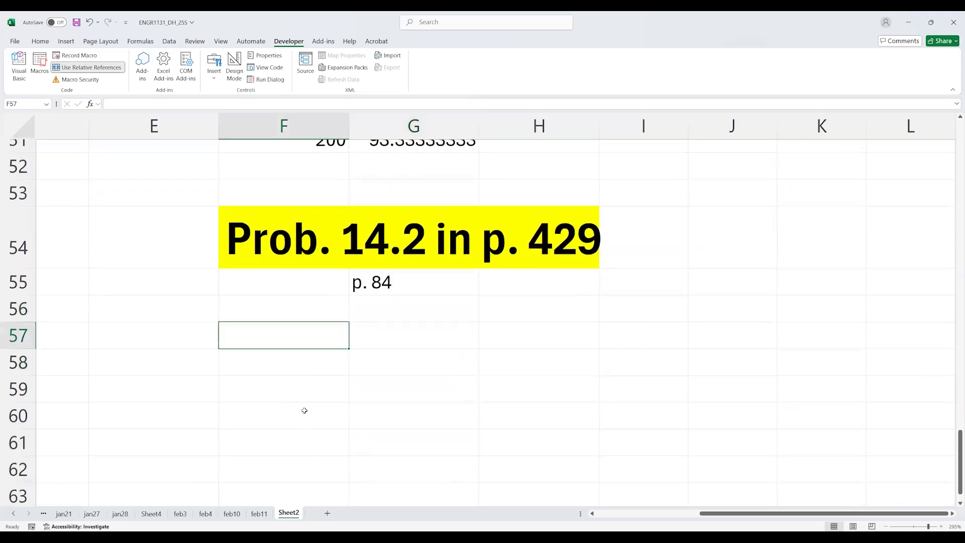
text(Par)
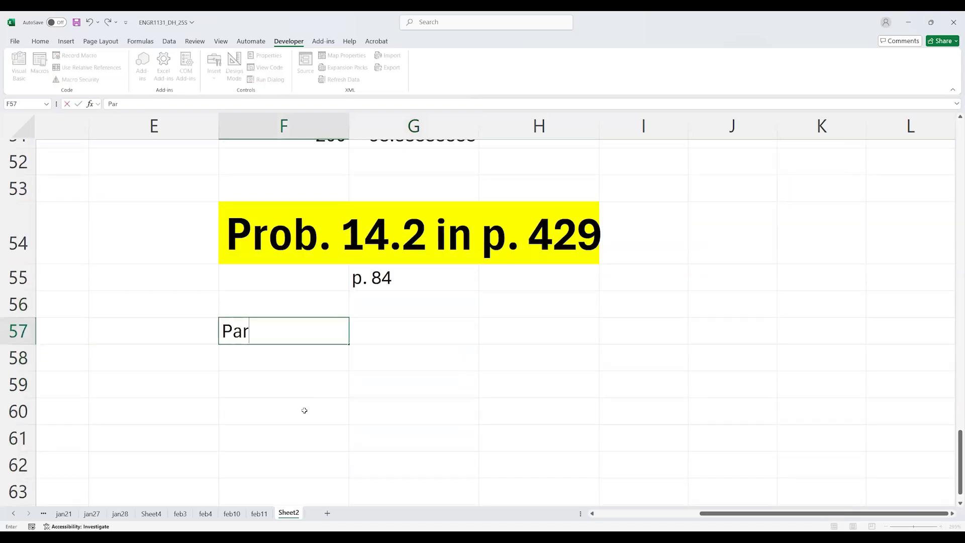
text(ts inventory)
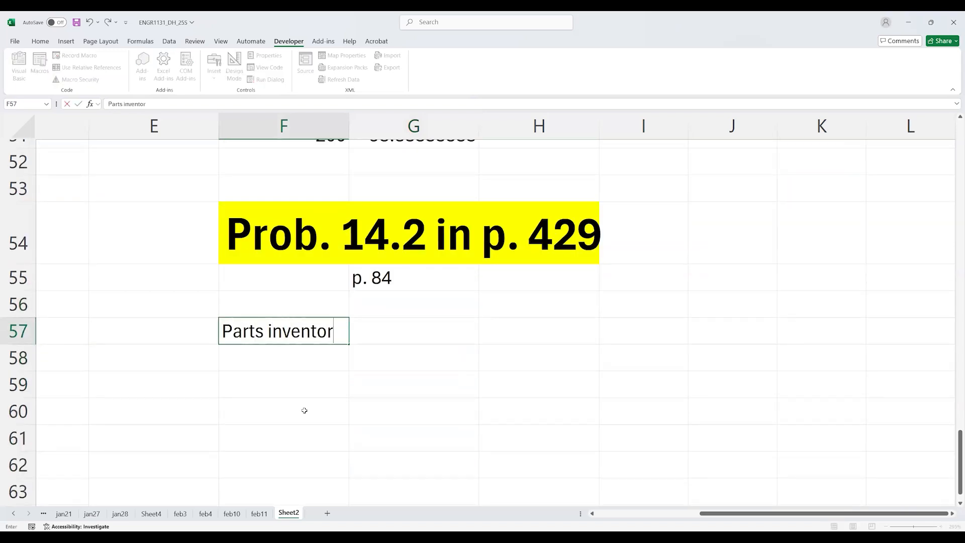
key(Return)
Add the column headers "Item" in F59 and "Quantity" in G59.
key(Return)
text(Item)
key(Tab)
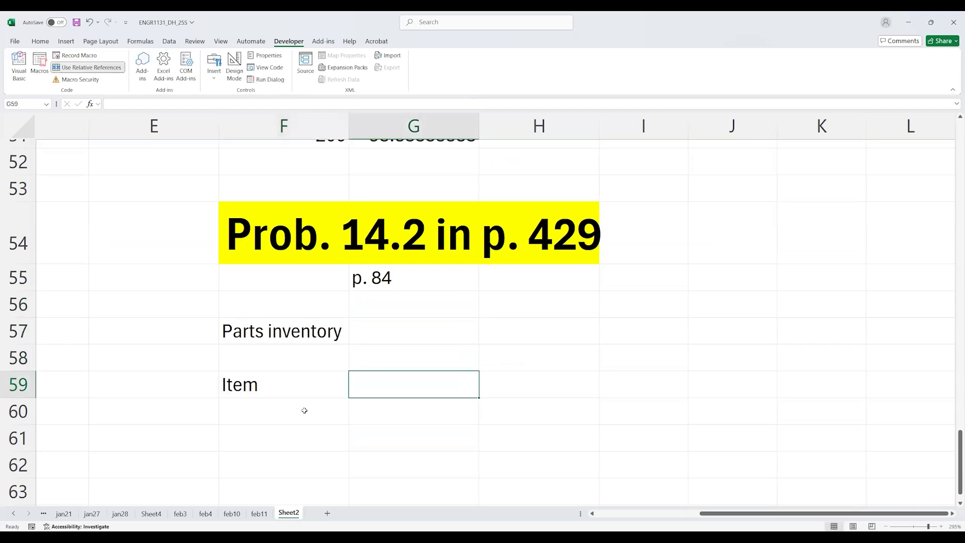
text(Quantity)
key(Down)
key(Down)
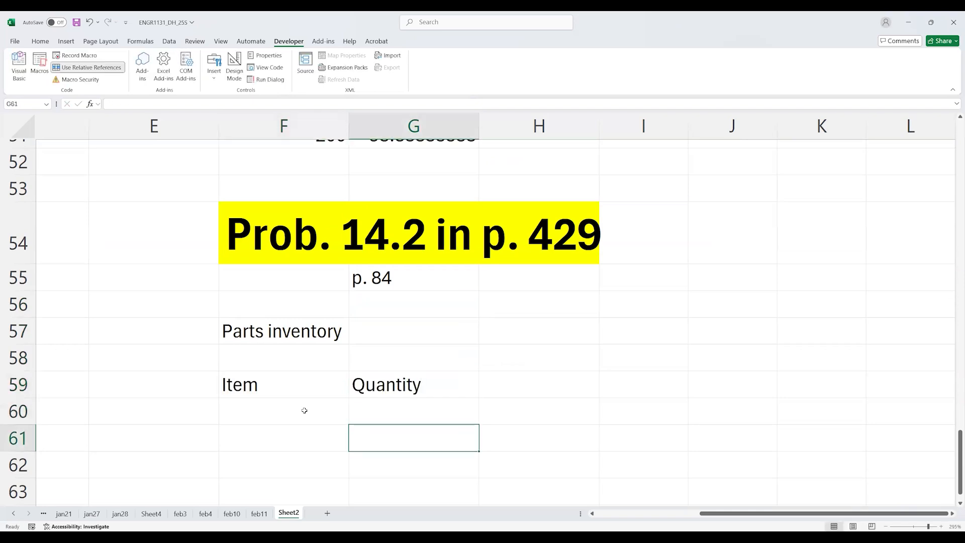
List Screws, Nuts and Bolts in F60:F62 and add the label "Total" in F64.
click(304, 411)
text(Screws)
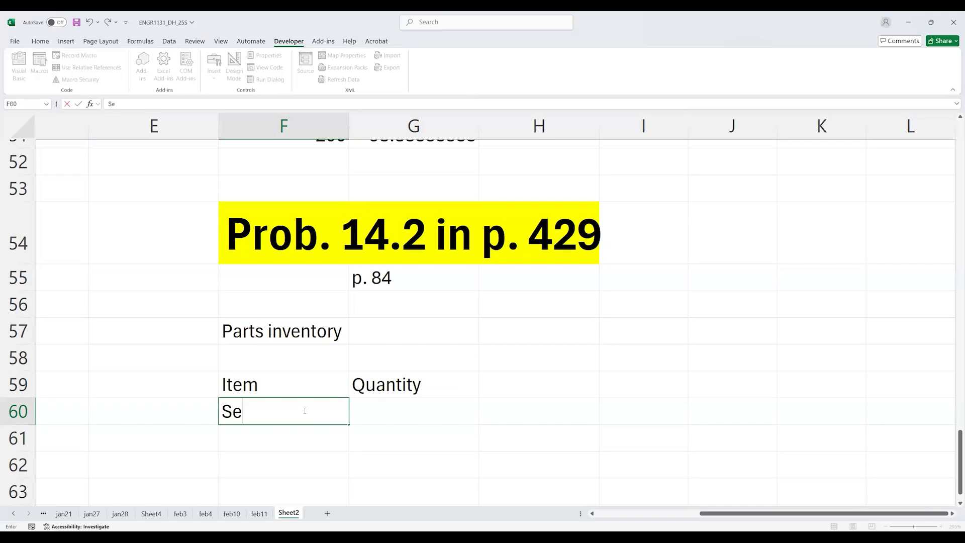
key(Return)
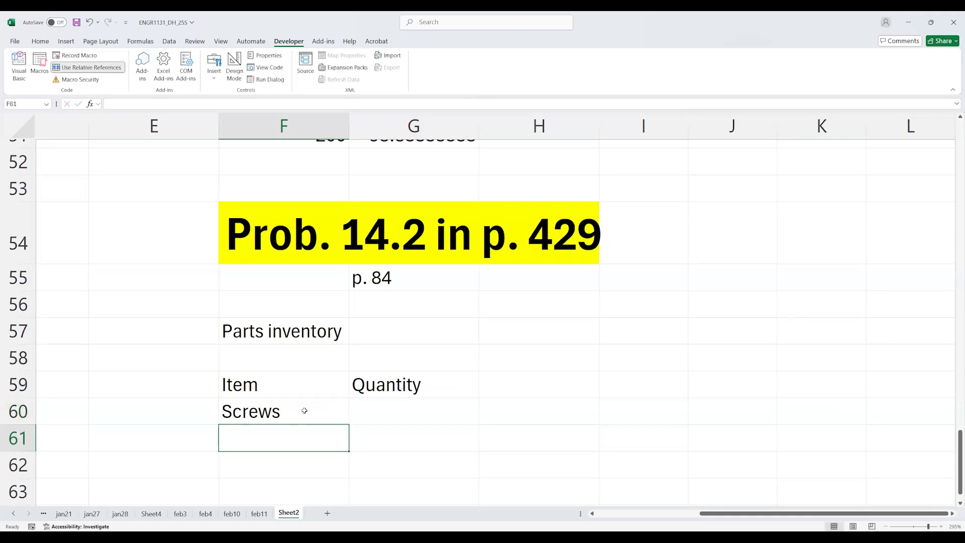
text(Nuts)
key(Return)
text(Bolt)
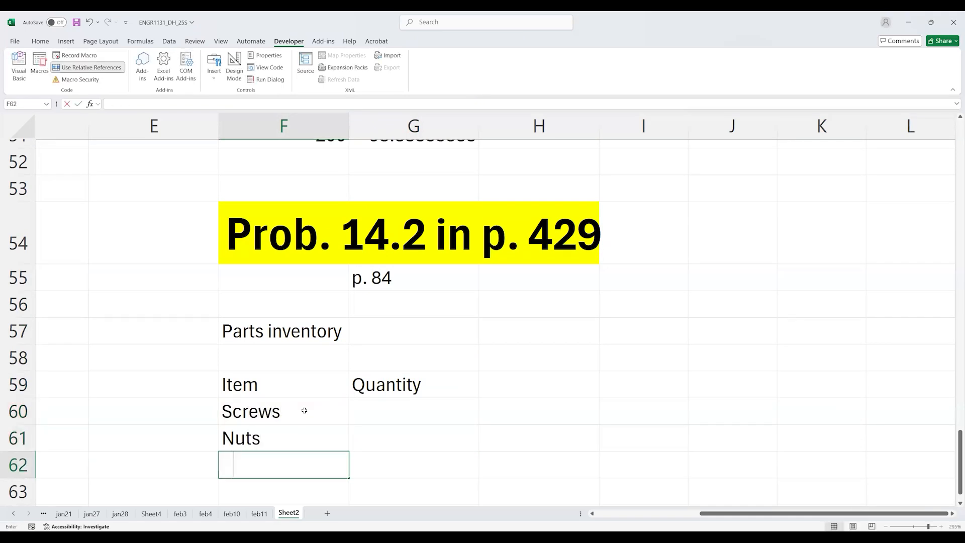
text(s)
key(Return)
key(Return)
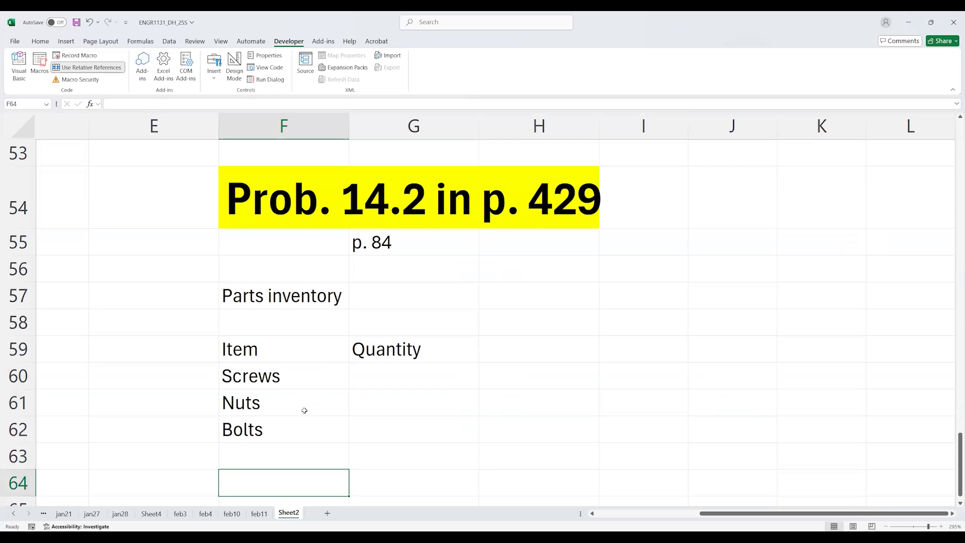
text(Total)
key(Return)
key(Up)
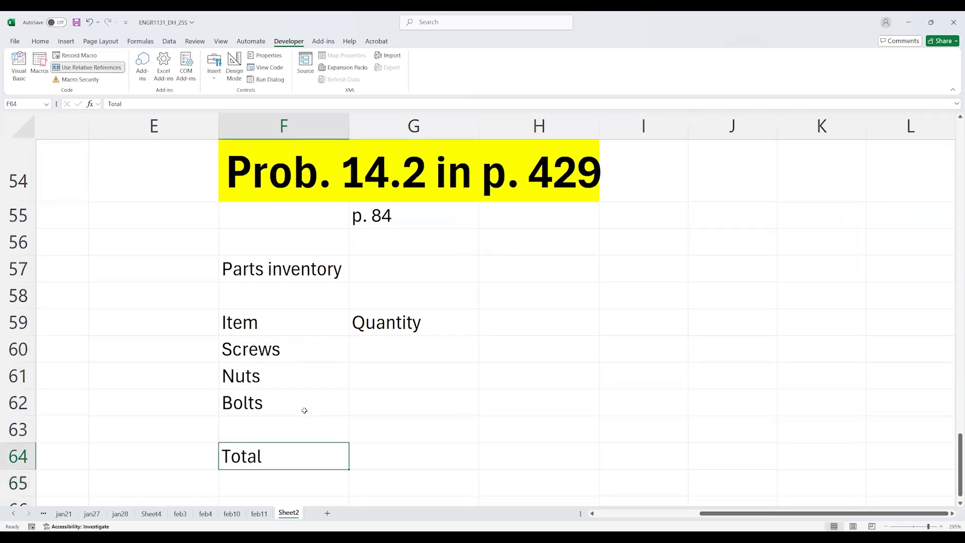
Fill in the quantities 8000 for Screws, 7500 for Nuts and 6200 for Bolts in G60:G62.
key(Right)
key(Up)
key(Up)
key(Up)
key(Up)
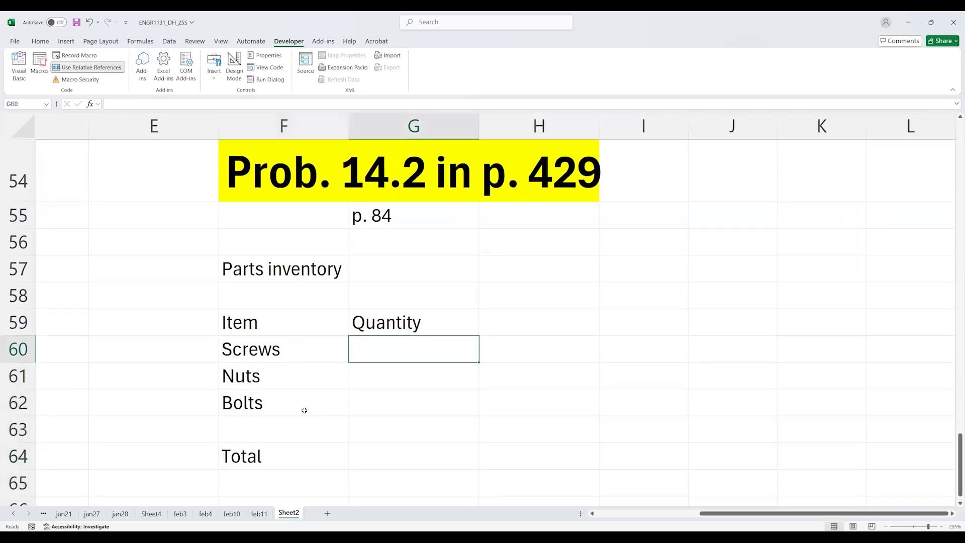
text(8000)
key(Return)
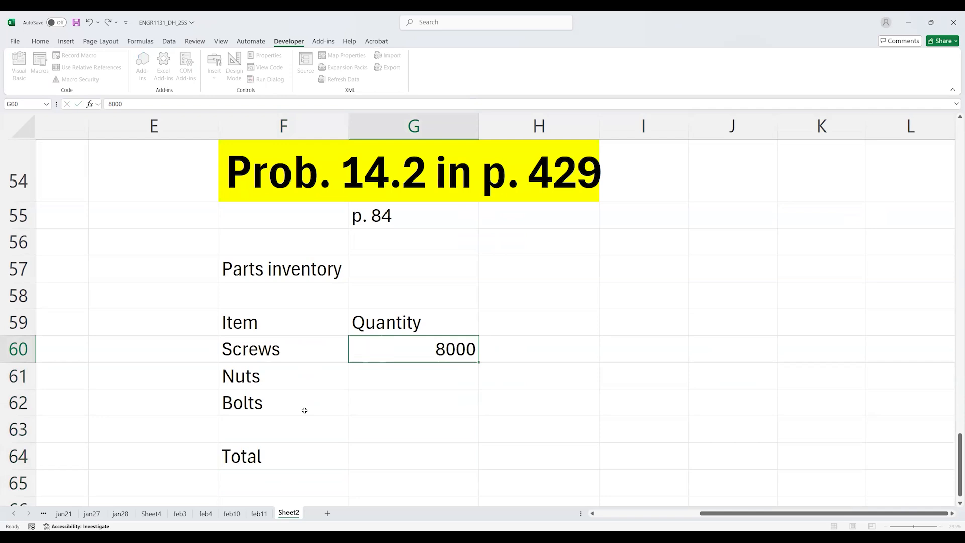
text(7500)
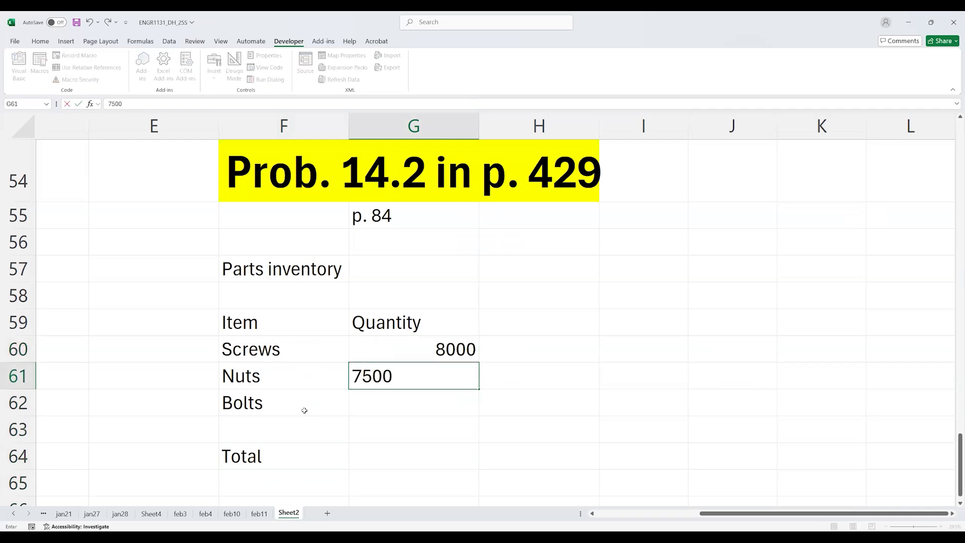
key(Return)
text(6200)
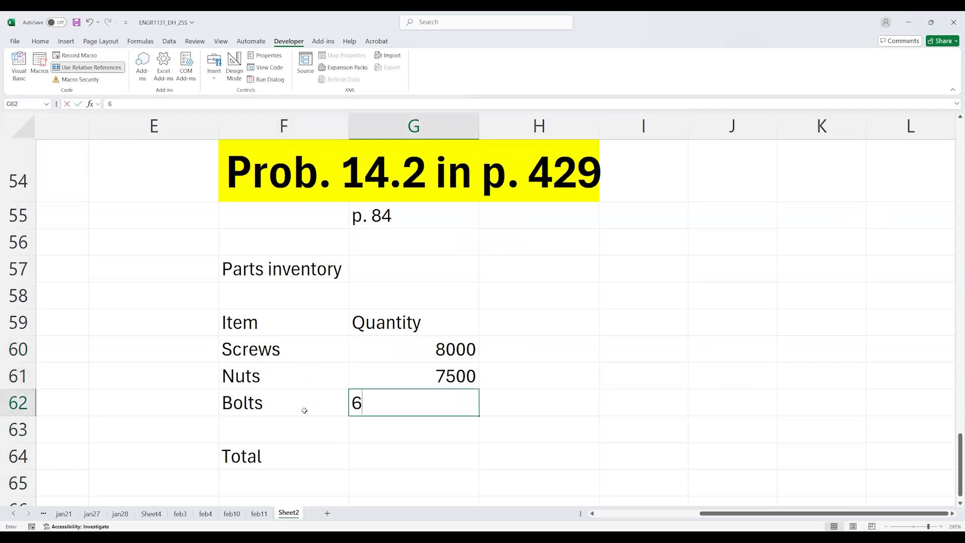
key(Return)
key(Return)
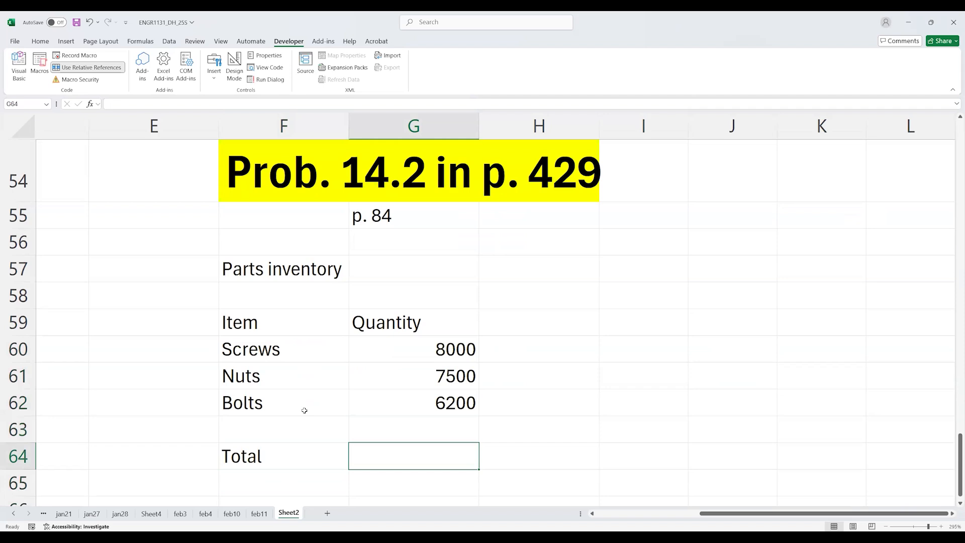
Enter 21700 as the total in G64 and copy the table F59:G64 to I59.
text(21700)
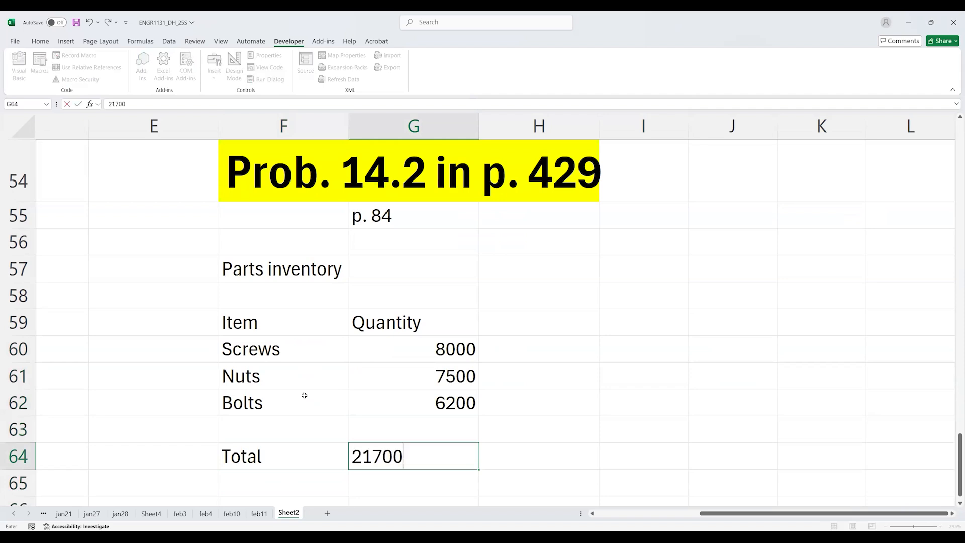
key(Return)
drag(269, 318, 392, 450)
key(ctrl+c)
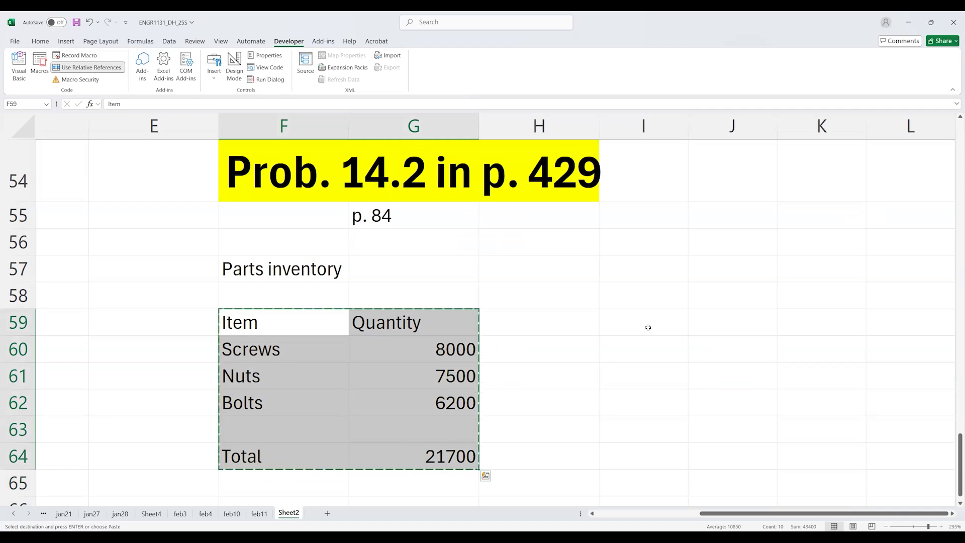
click(639, 326)
key(ctrl+v)
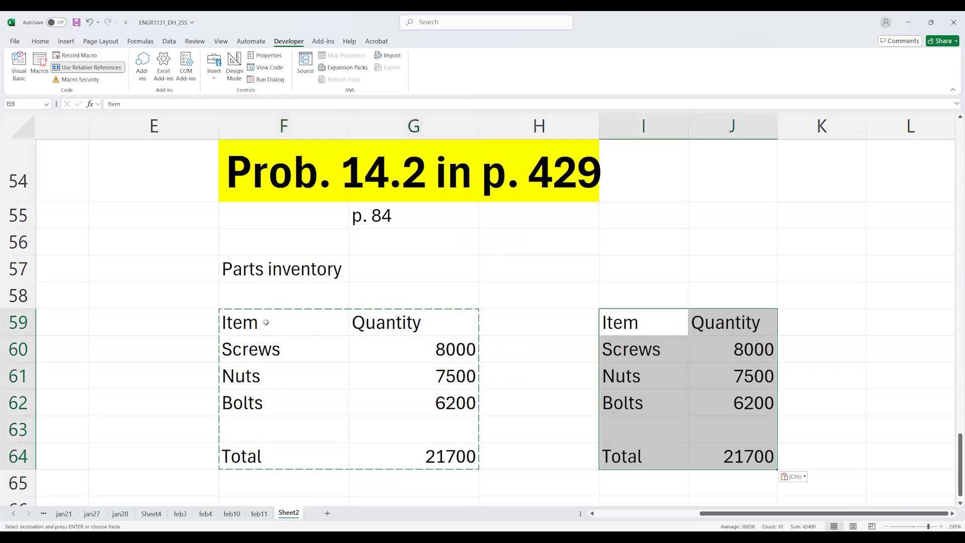
Start recording a macro from F59 named "pretty" in This Workbook, with shortcut Ctrl+Shift+P and description "make it pretty".
click(267, 322)
text(`)
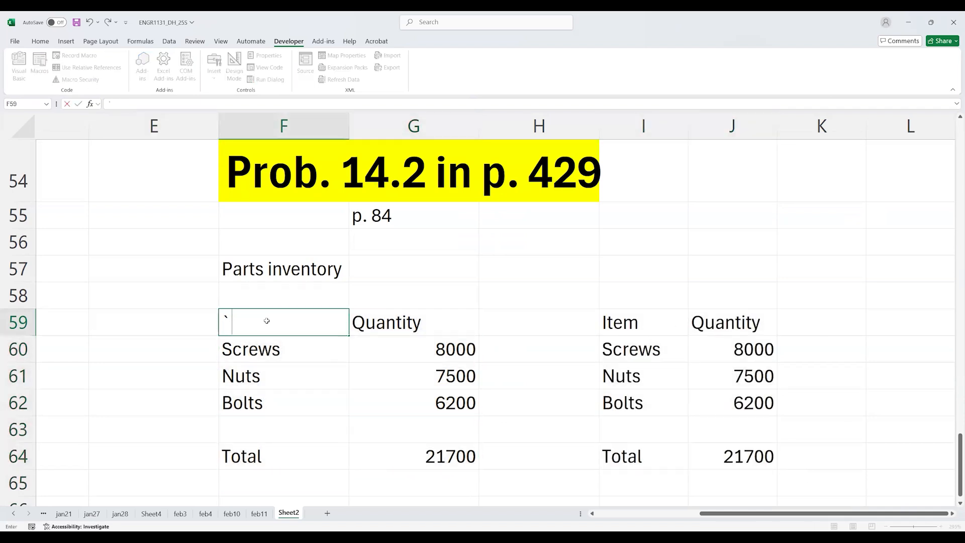
key(Escape)
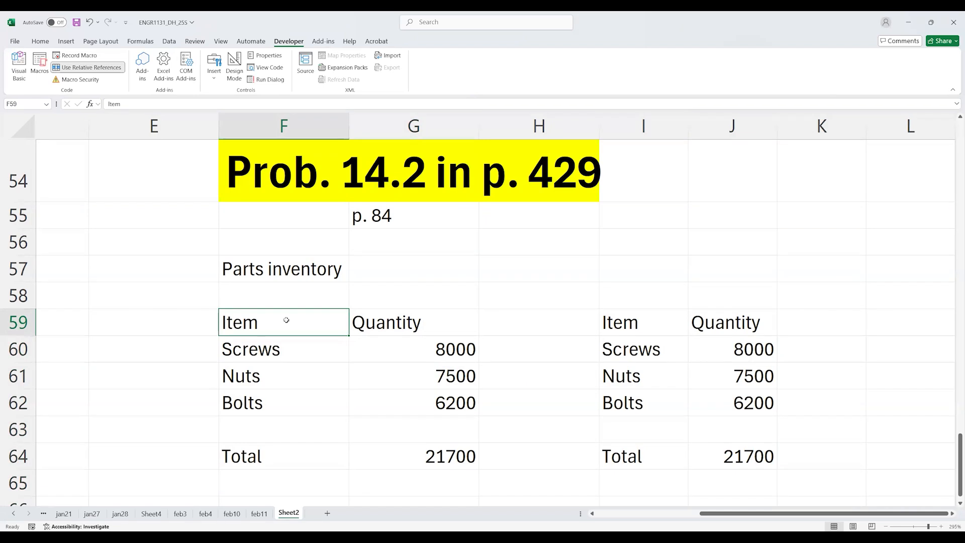
click(81, 55)
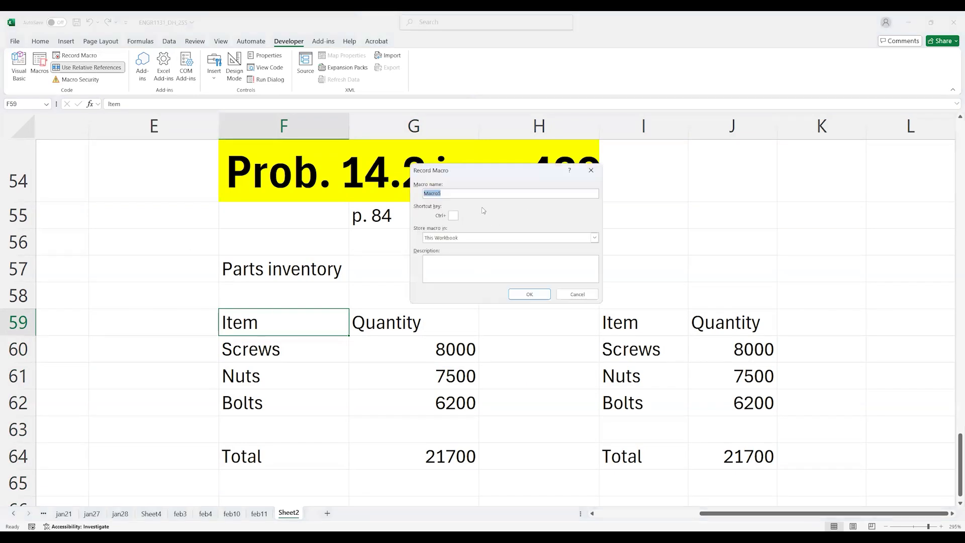
text(pretty)
key(Tab)
click(483, 263)
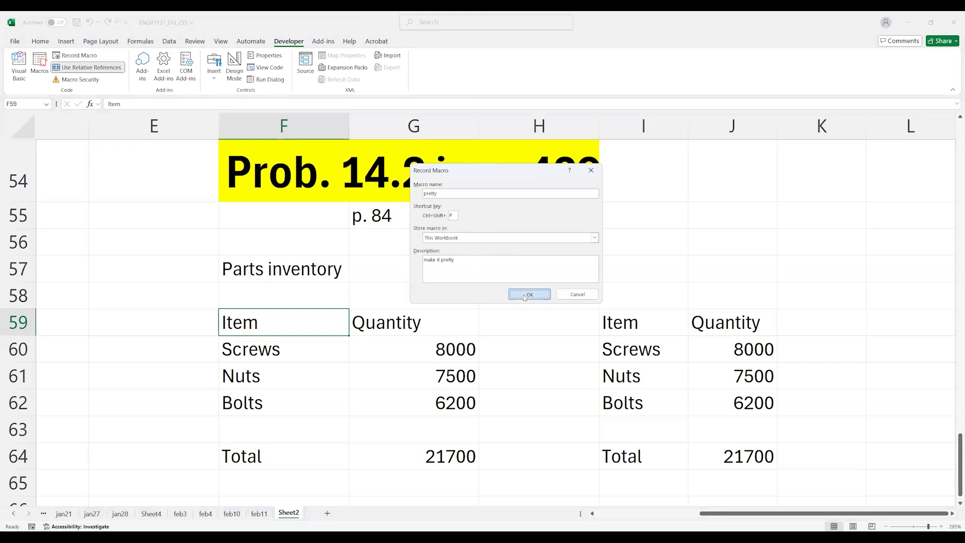
click(524, 294)
Make the table F59:G64 bold, centred and italic.
mouse_move(277, 320)
mouse_down()
mouse_move(334, 338)
mouse_move(423, 456)
mouse_up()
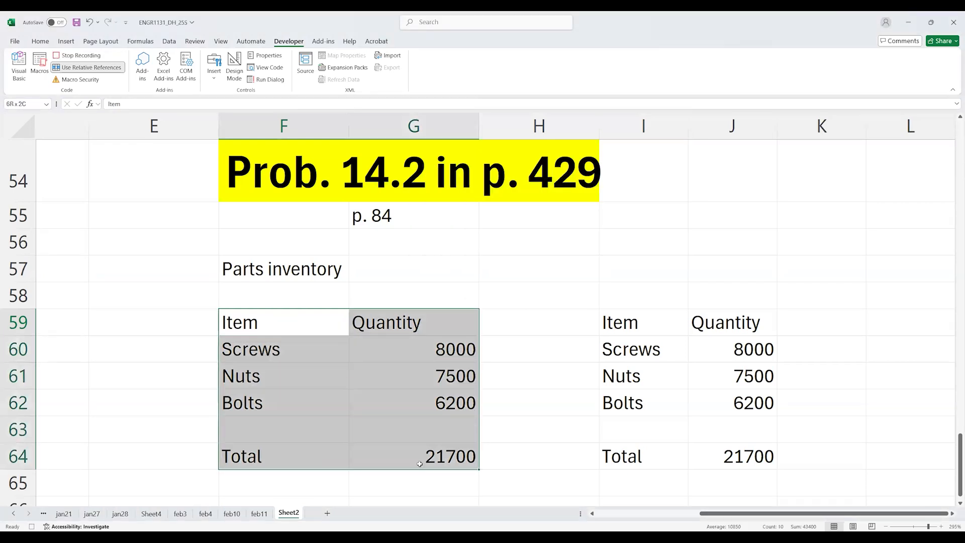
click(41, 41)
click(95, 74)
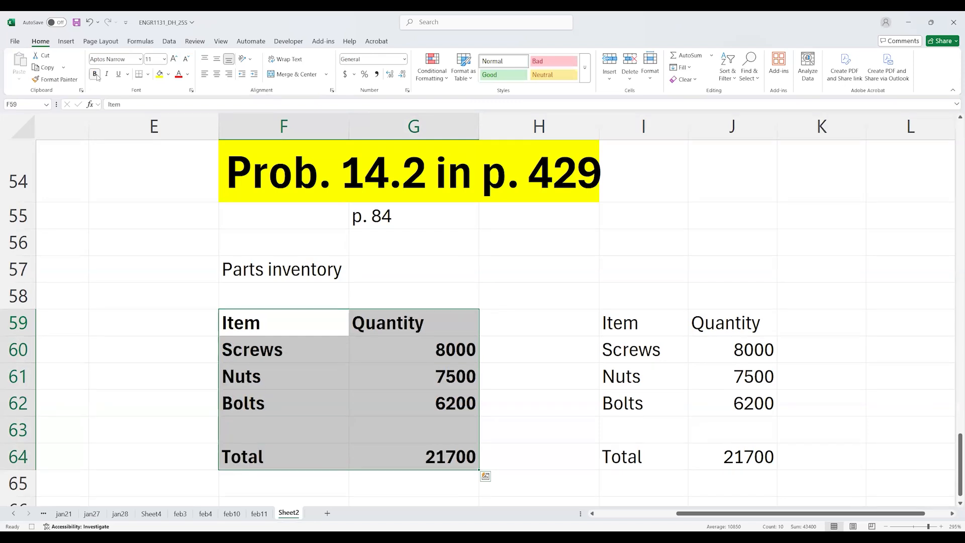
click(217, 75)
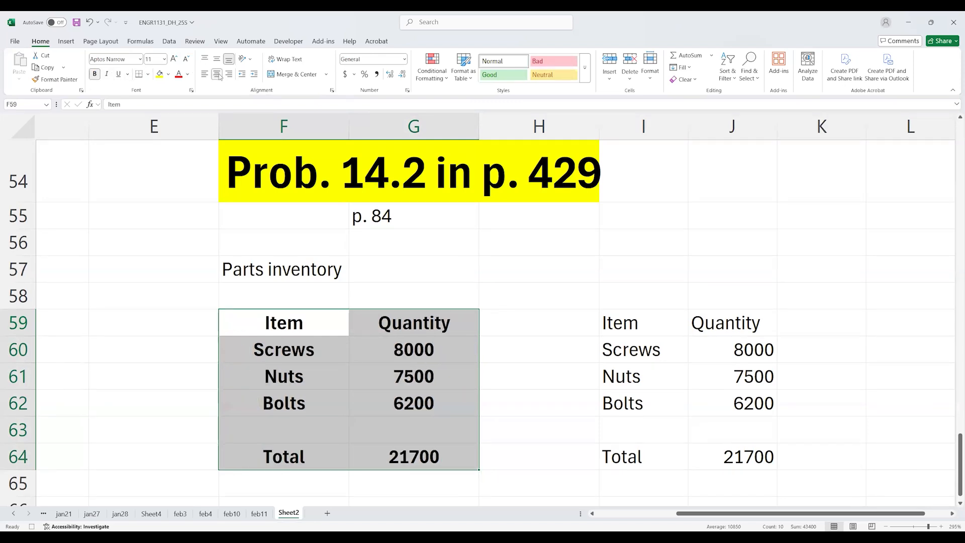
click(107, 74)
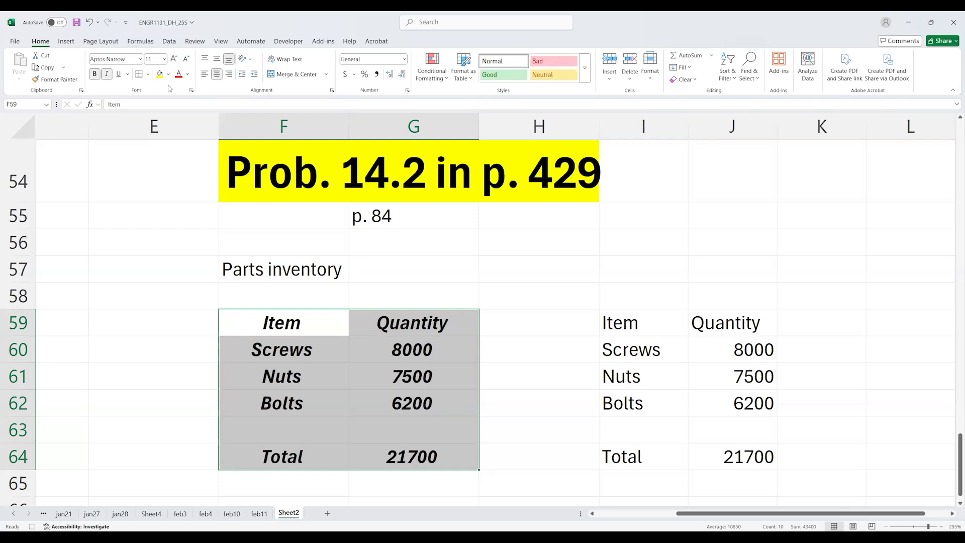
Apply thick outside borders around the table F59:G64, its header row and its Total row.
click(148, 74)
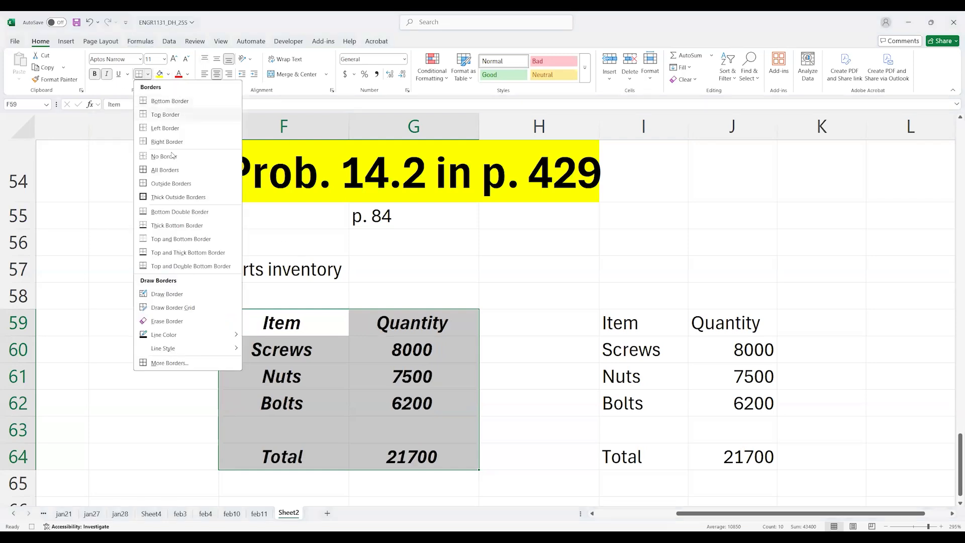
click(172, 197)
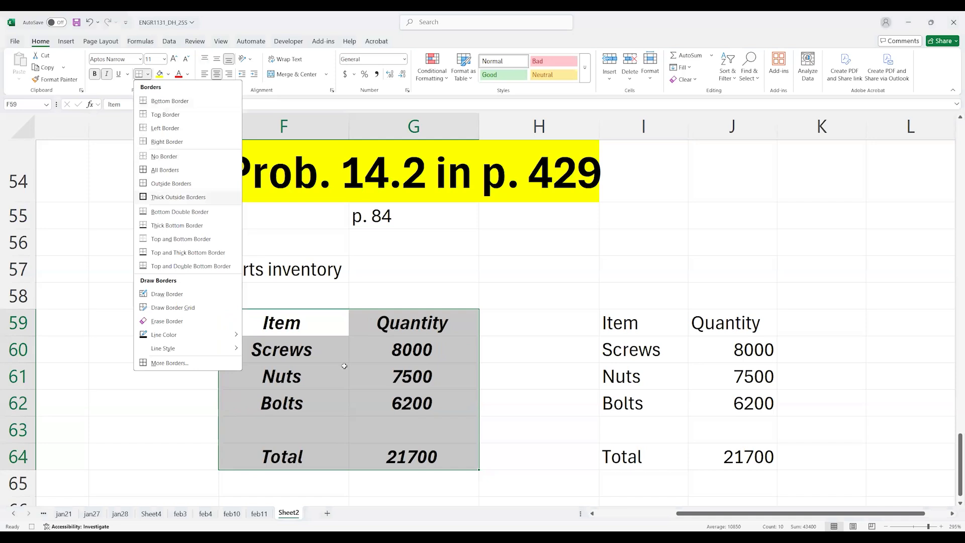
click(344, 367)
drag(302, 324, 397, 329)
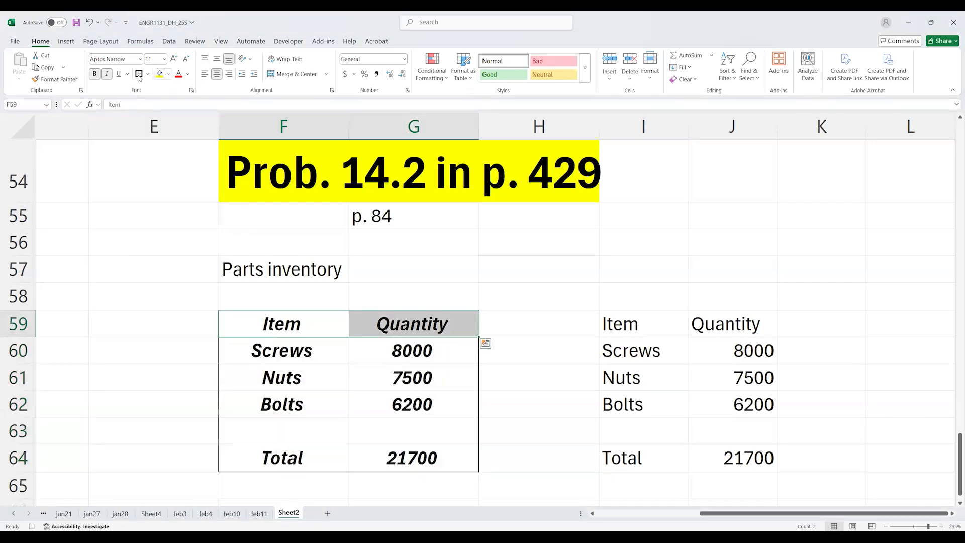
click(367, 368)
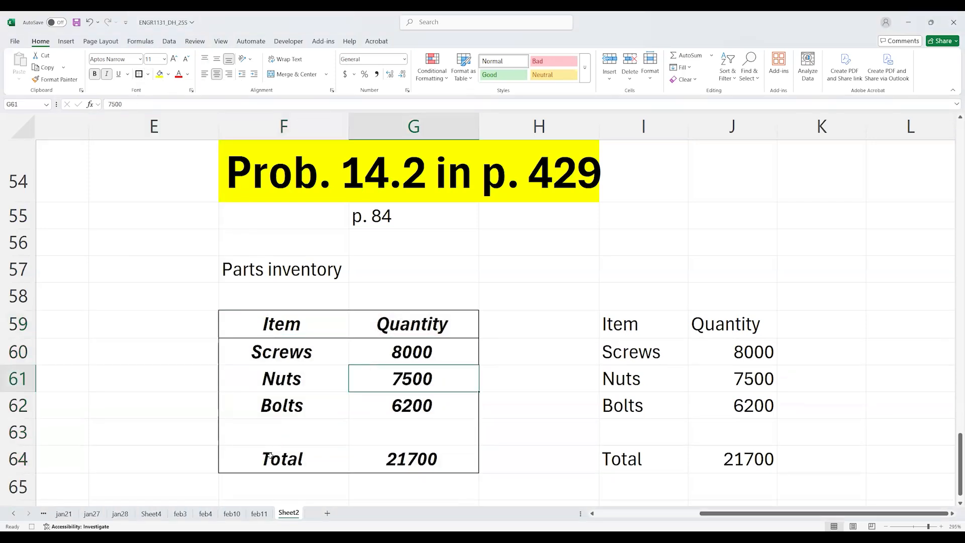
drag(270, 456, 404, 470)
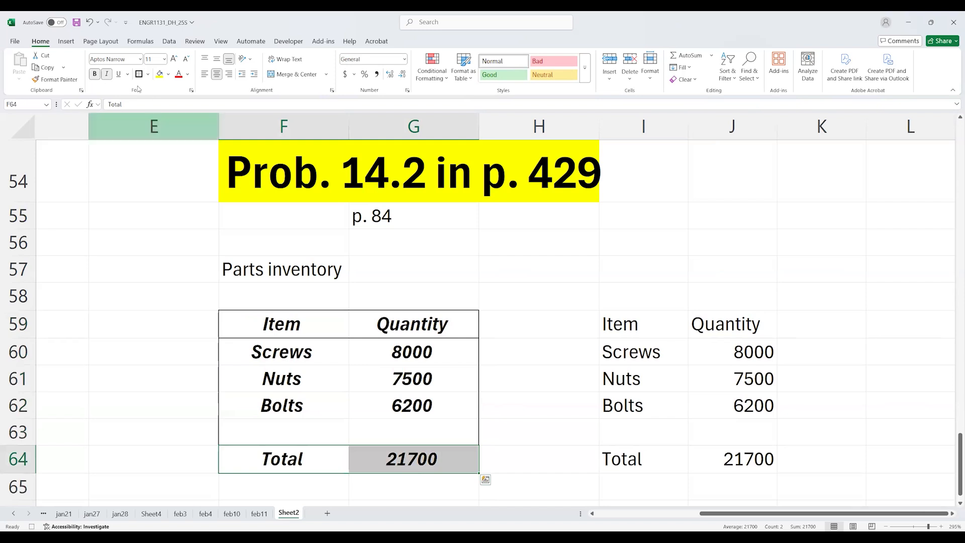
click(421, 383)
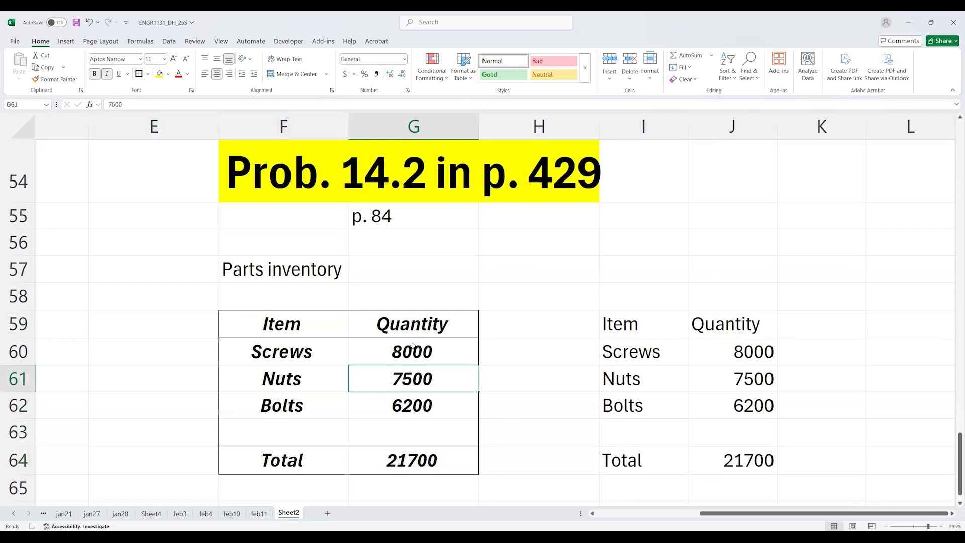
Format the quantities in G60:G64 with comma style and no decimal places.
drag(412, 355, 413, 467)
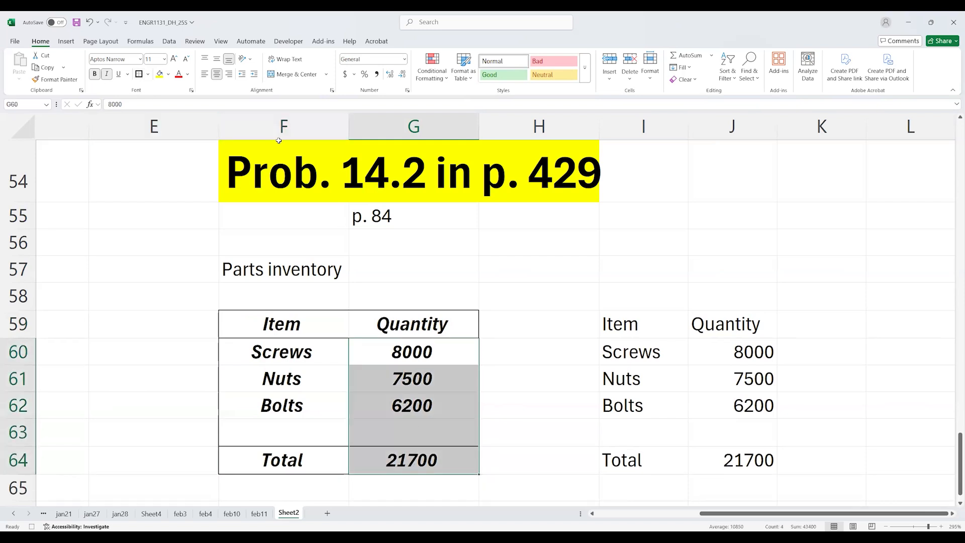
click(377, 76)
click(390, 75)
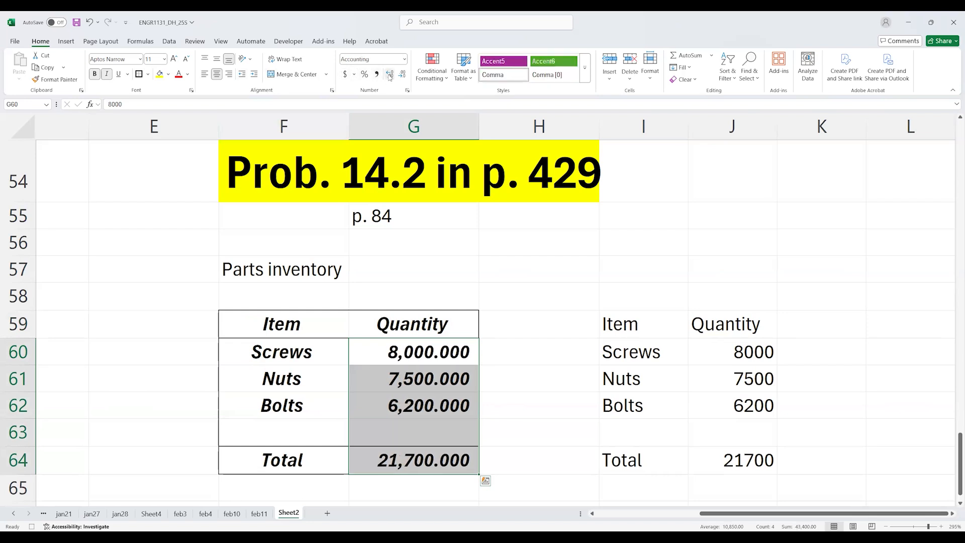
click(401, 75)
click(401, 74)
click(401, 75)
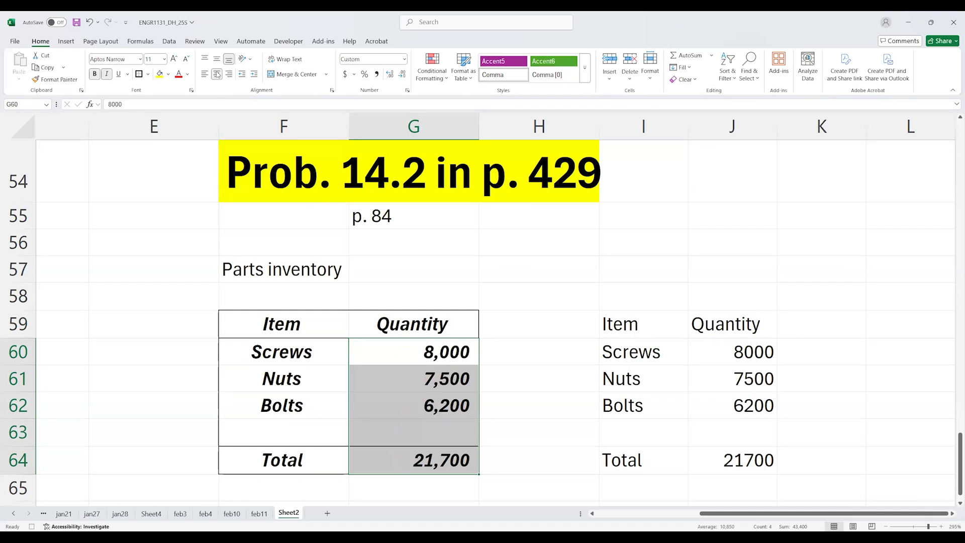
Try middle vertical alignment on the Quantity column G59:G64.
drag(418, 325, 427, 458)
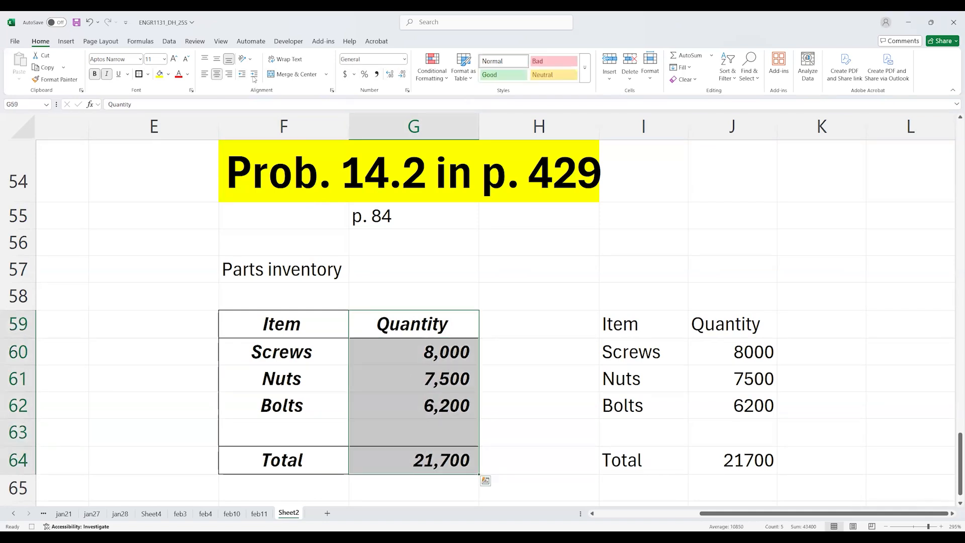
click(217, 59)
click(216, 60)
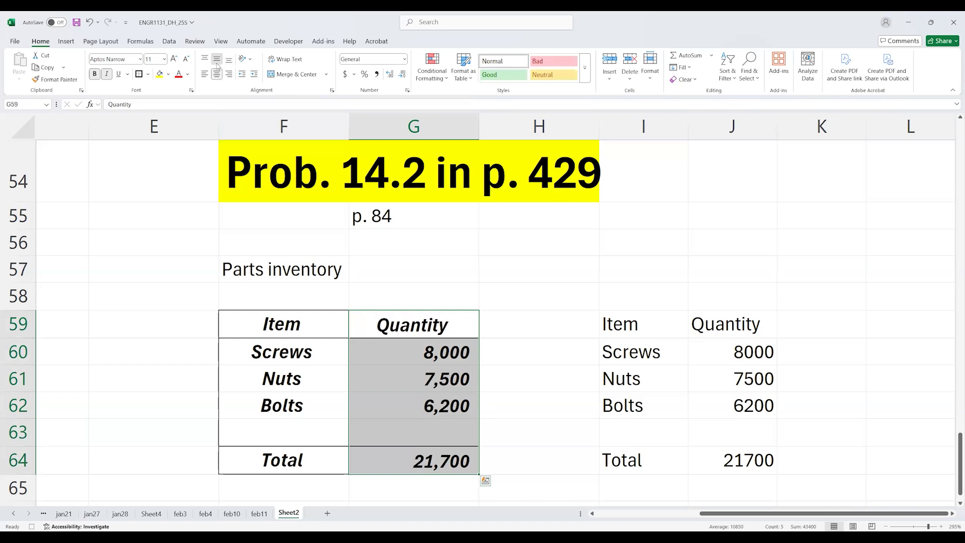
click(428, 385)
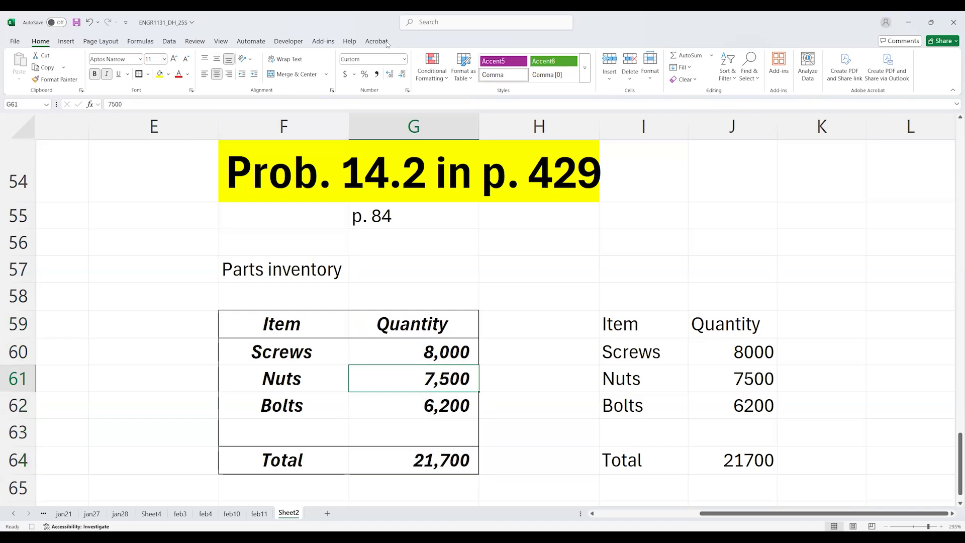
Stop recording the macro and enter the shortcut note "ctrl P" in H57.
click(289, 41)
click(79, 57)
click(566, 286)
click(527, 268)
text(ctrl )
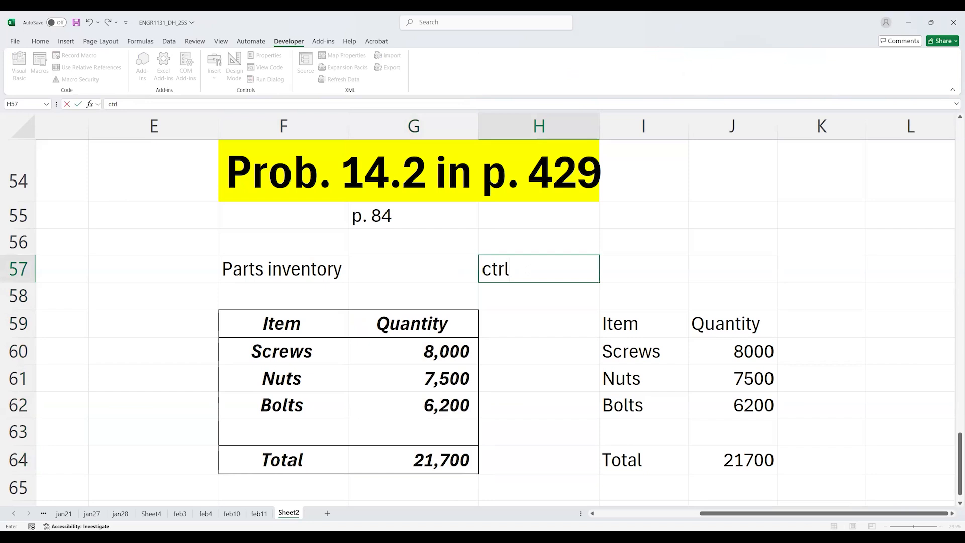
text(P)
key(Return)
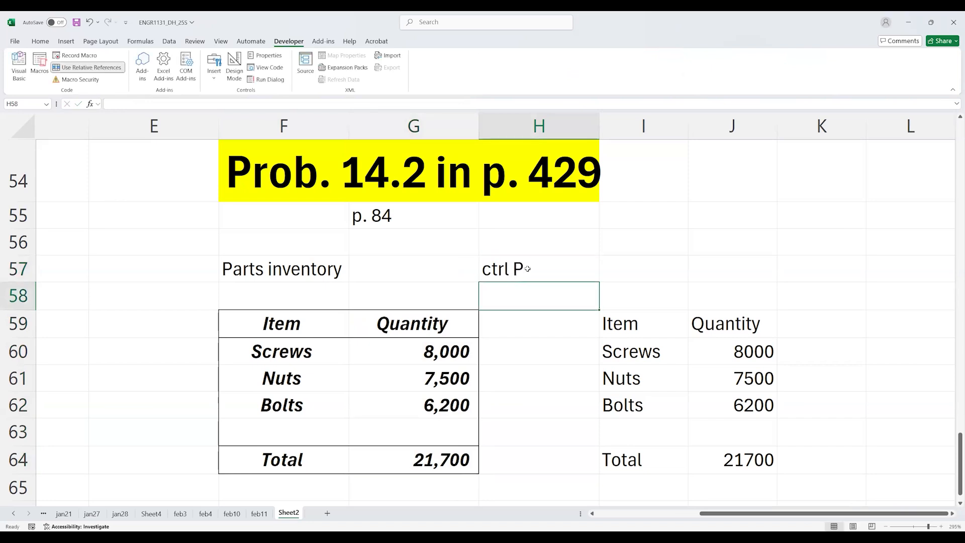
Run the pretty macro on the unformatted table copy in I59:J64.
key(Right)
key(Down)
key(shift+Right)
key(shift+Down)
key(shift+Down)
key(shift+Down)
key(shift+Down)
key(shift+Down)
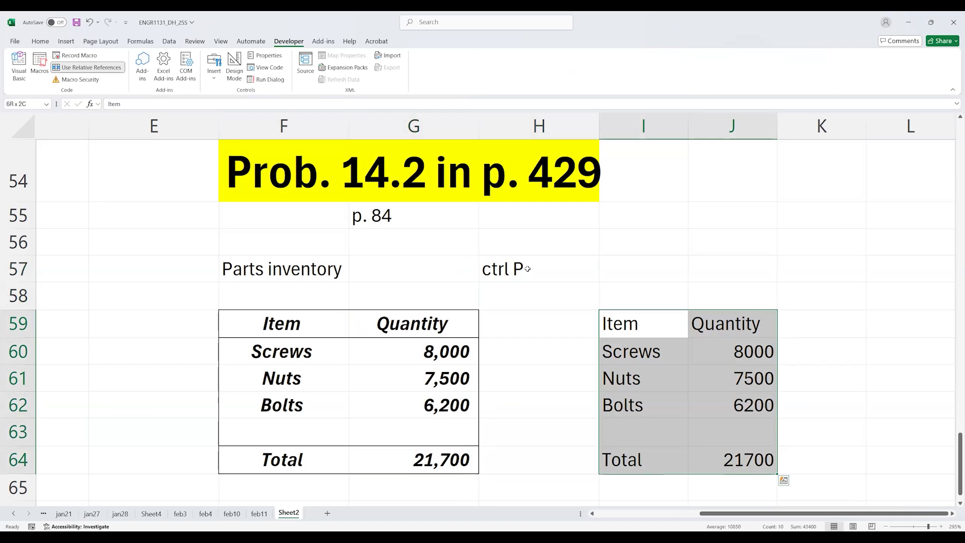
key(ctrl+p)
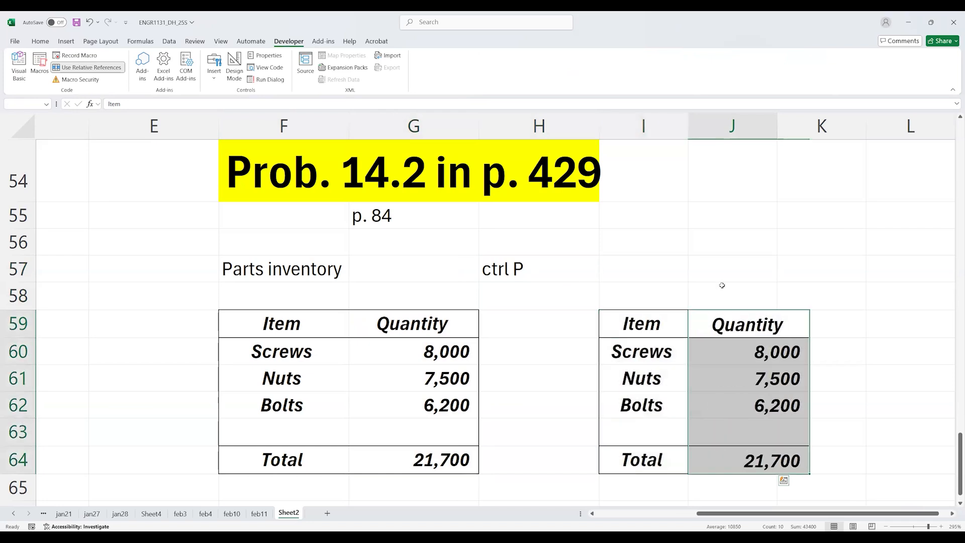
click(853, 328)
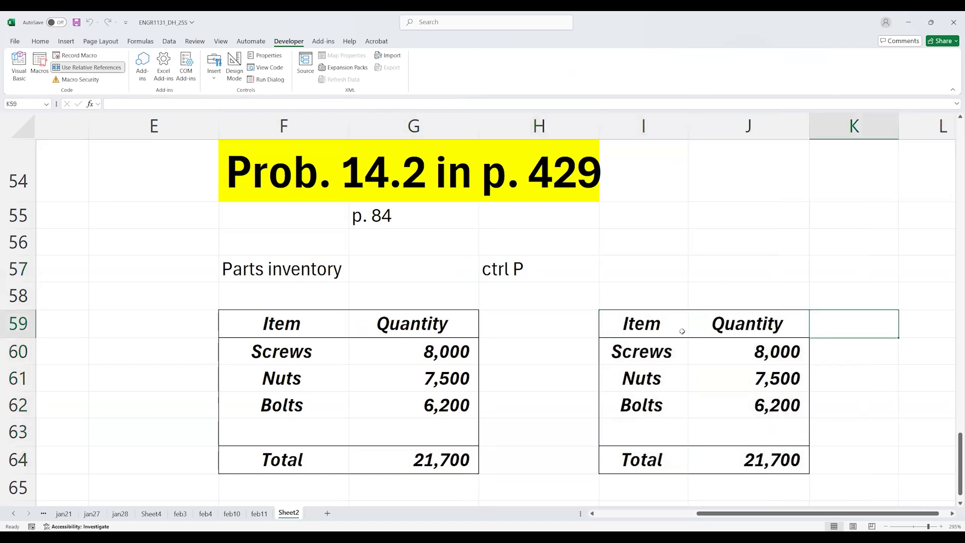
drag(682, 331, 746, 448)
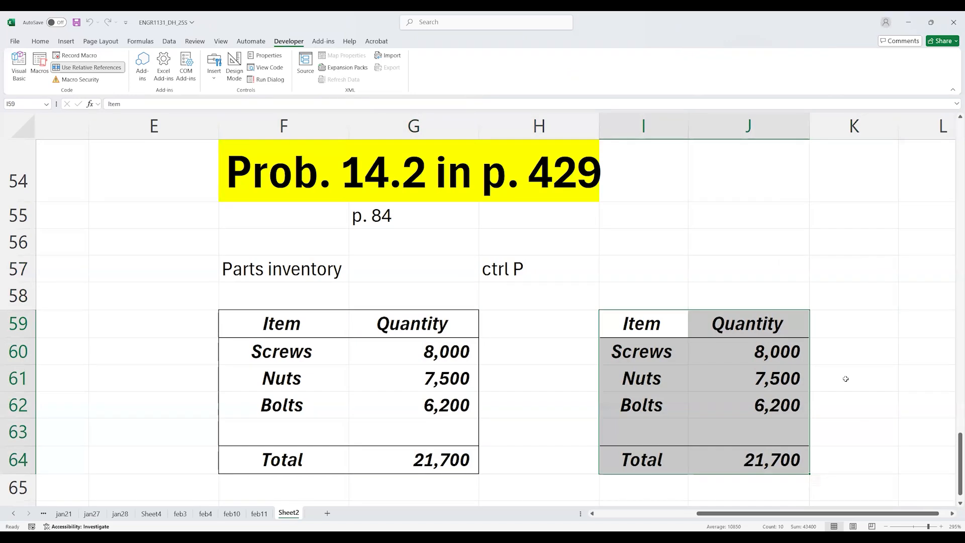
click(828, 317)
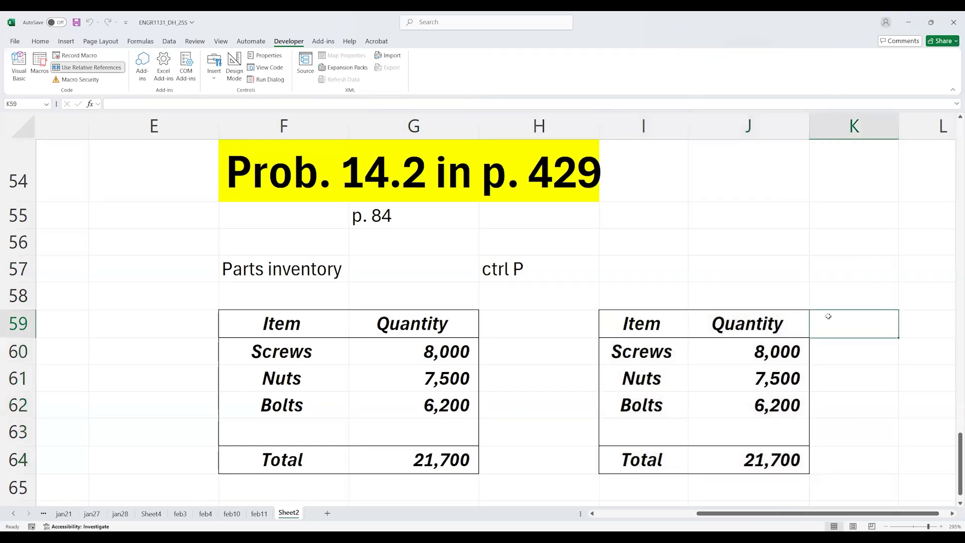
click(712, 260)
click(627, 297)
Copy the formatted table F59:G64 to F67.
scroll(507, 399, down, 2)
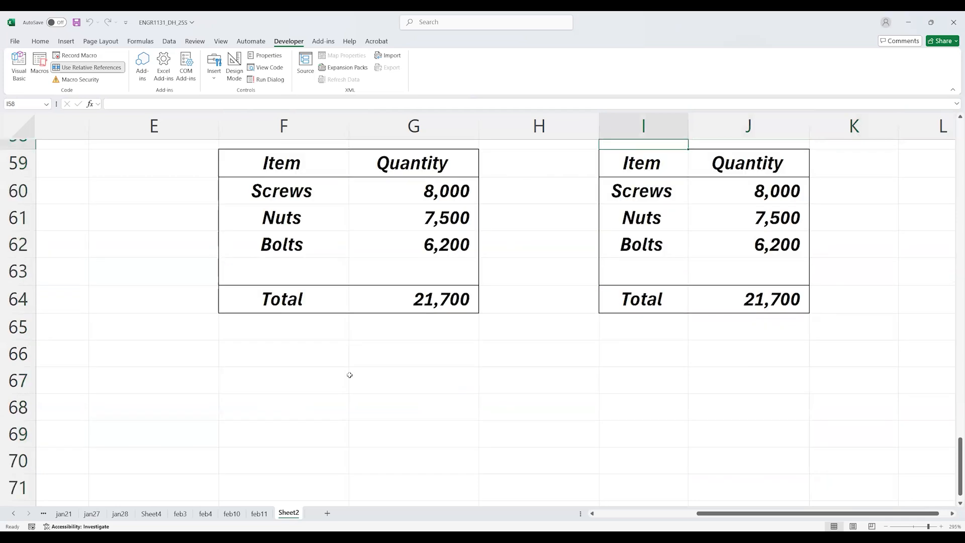
click(284, 405)
drag(261, 163, 425, 299)
key(ctrl+c)
click(319, 366)
click(315, 377)
key(ctrl+v)
Remove bold and italic from the table F67:G72 and reduce its font size to 10.
drag(303, 381, 415, 455)
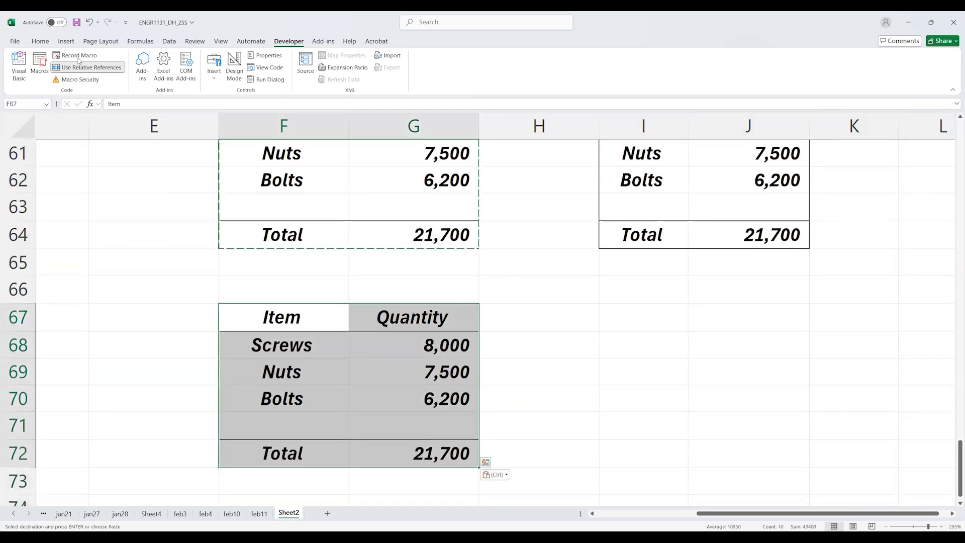
click(40, 41)
click(97, 75)
click(107, 75)
click(185, 59)
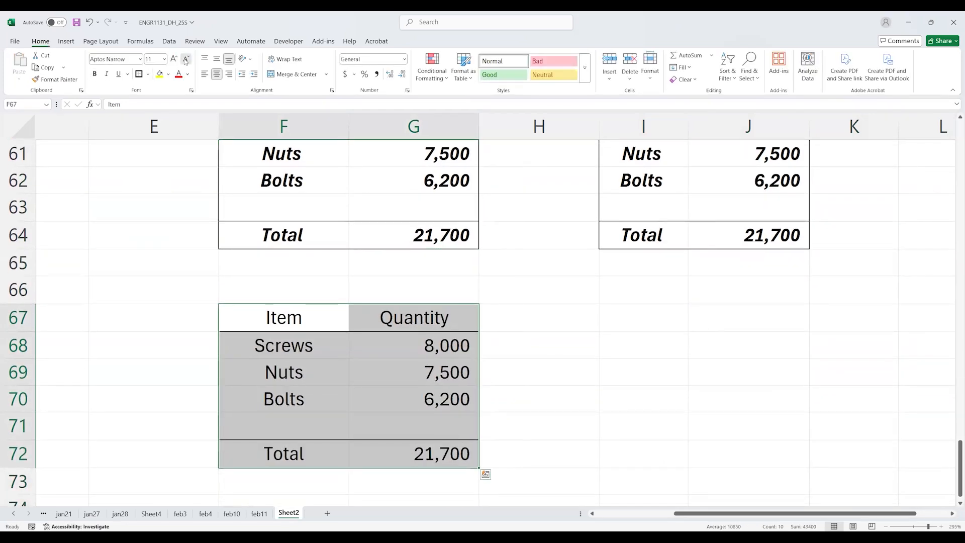
Remove all borders from the table copy in F67:G72.
click(148, 75)
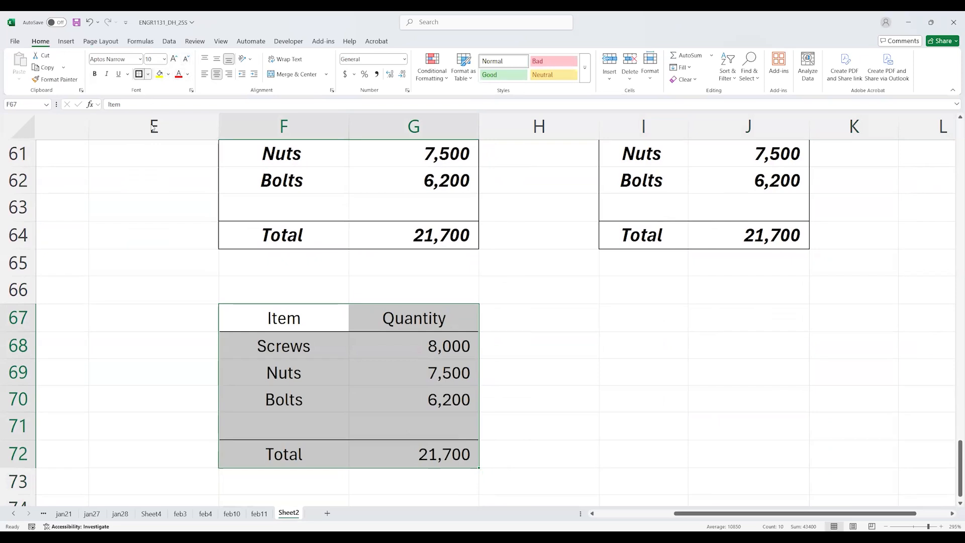
click(148, 75)
click(149, 75)
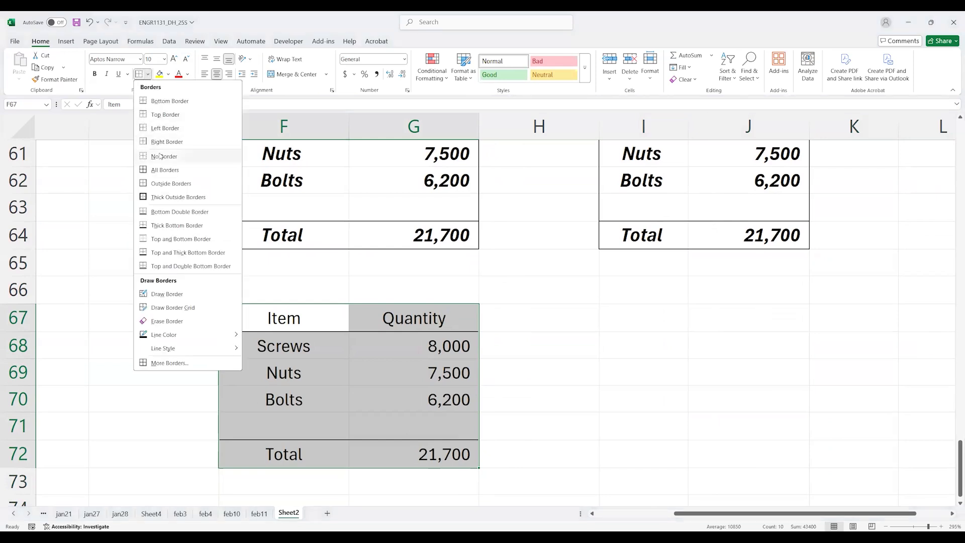
click(164, 157)
click(490, 348)
Run the pretty formatting macro on the unformatted table in F67:G72.
drag(305, 315, 474, 457)
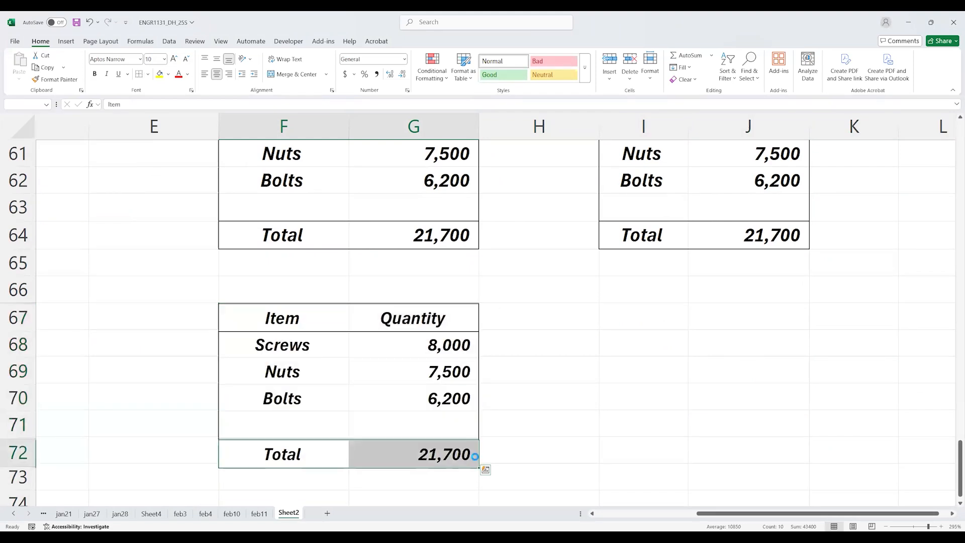
click(560, 378)
mouse_move(282, 326)
mouse_down()
mouse_move(442, 427)
mouse_move(438, 454)
mouse_up()
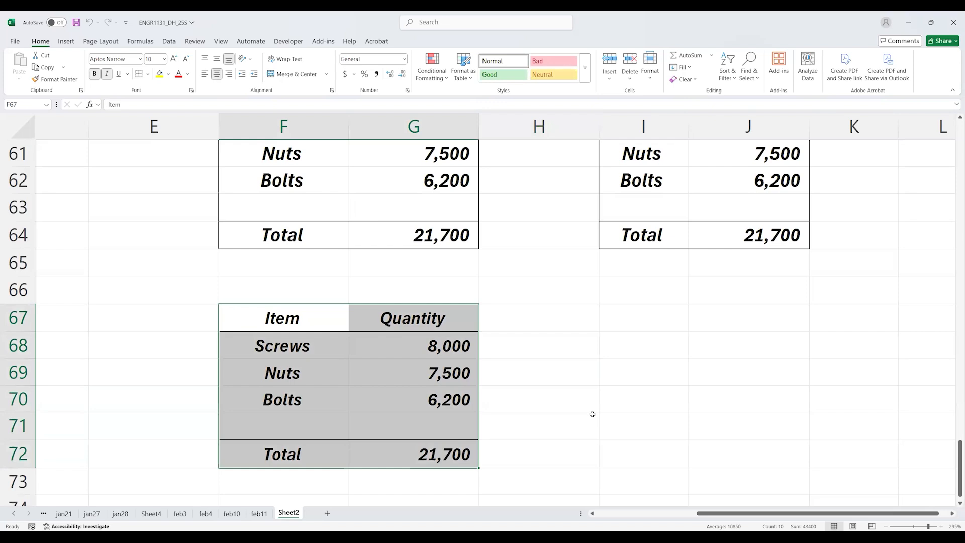
scroll(508, 384, up, 4)
drag(290, 268, 423, 407)
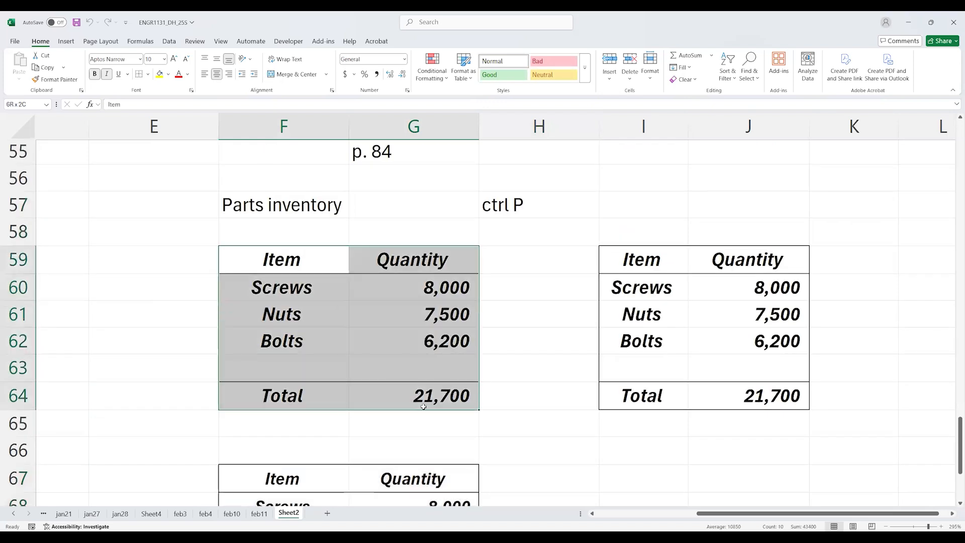
click(525, 428)
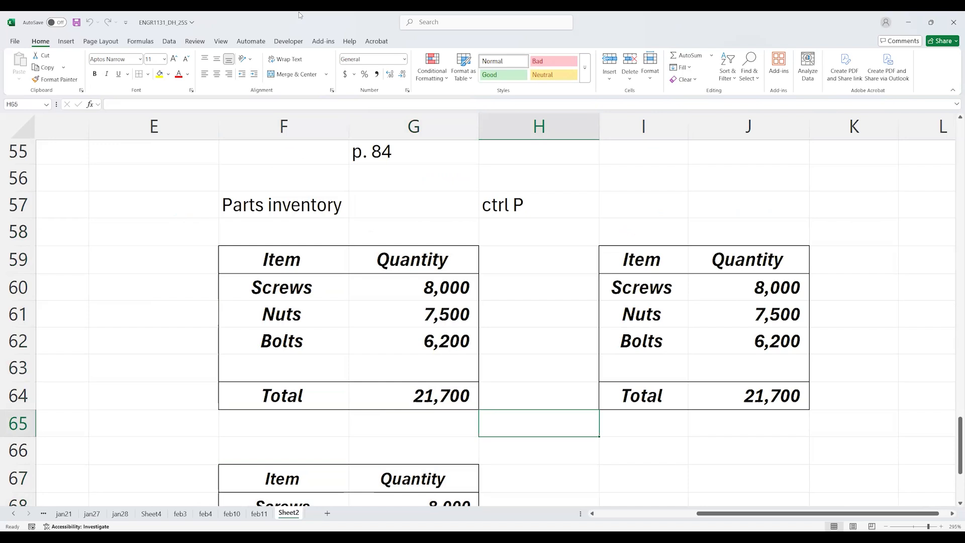
click(296, 42)
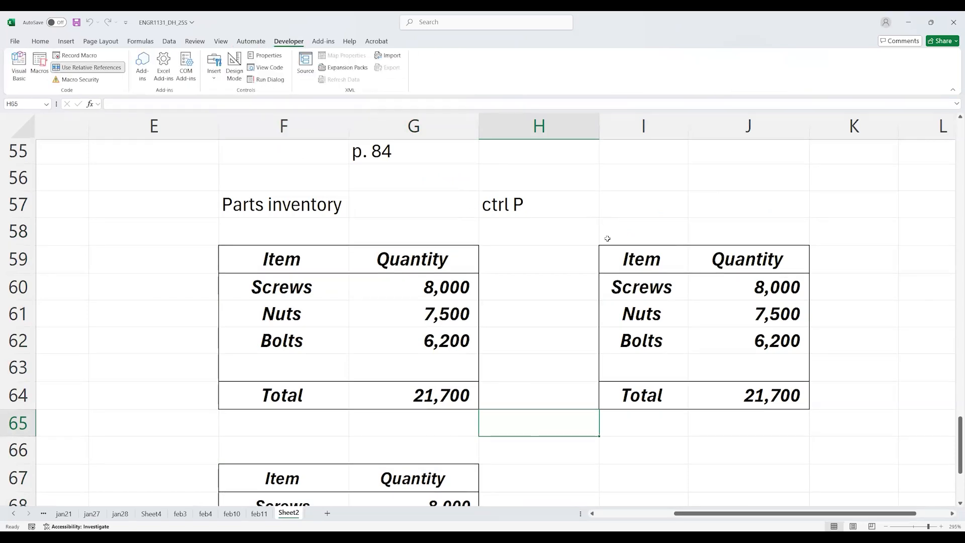
scroll(665, 260, up, 3)
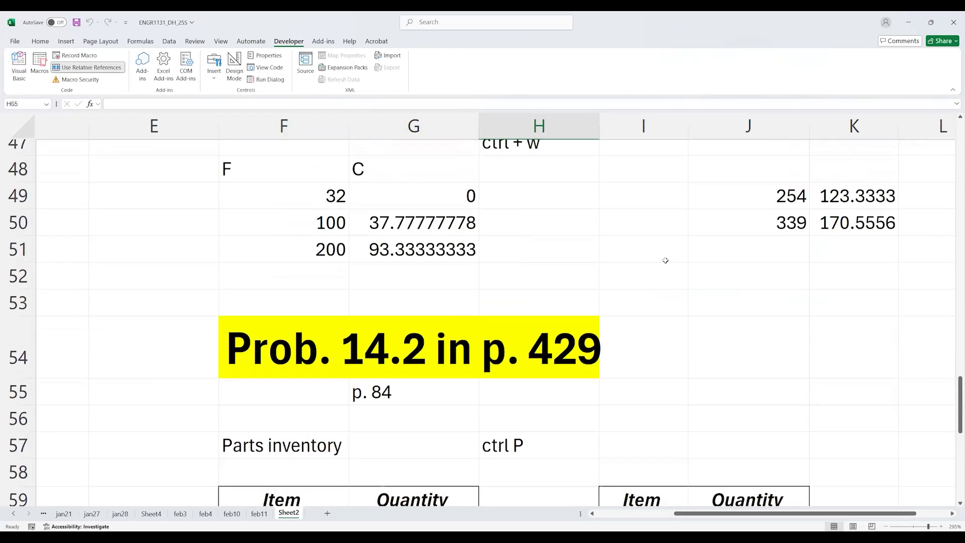